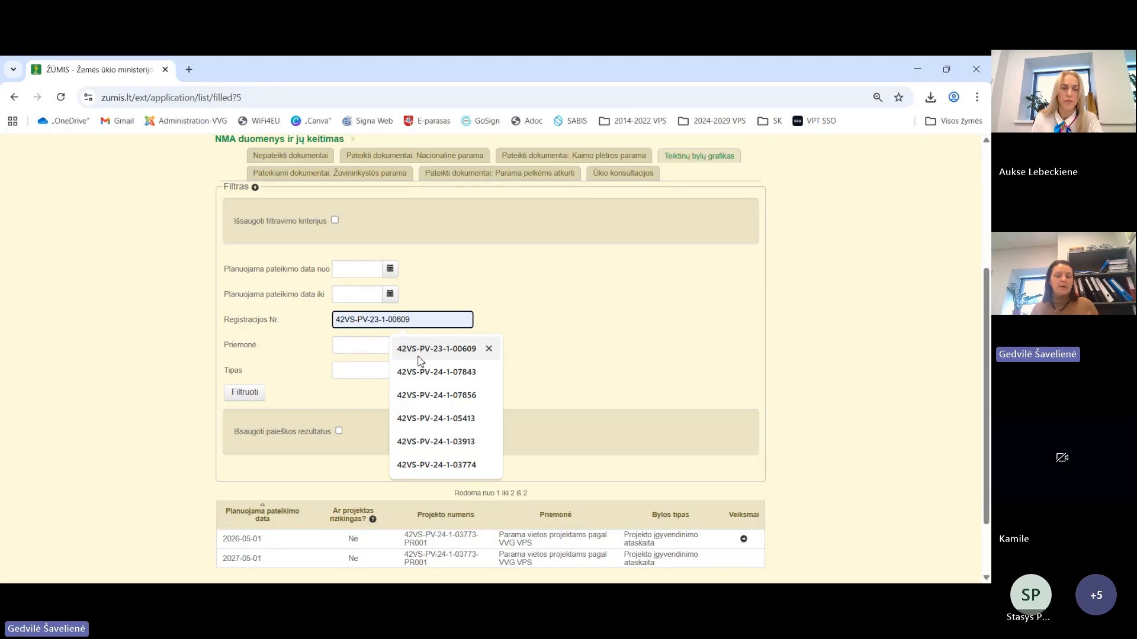
Resume the already started implementation report planned for 2026-05-01 and open its document for filling.
click(623, 323)
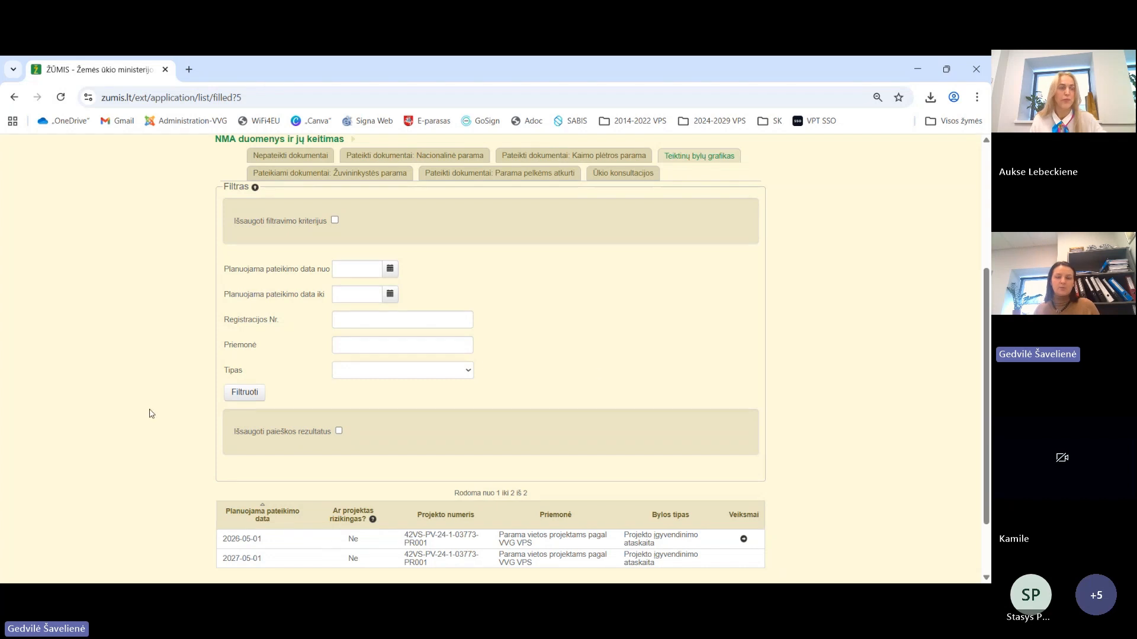
scroll(152, 395, down, 1)
scroll(153, 395, down, 1)
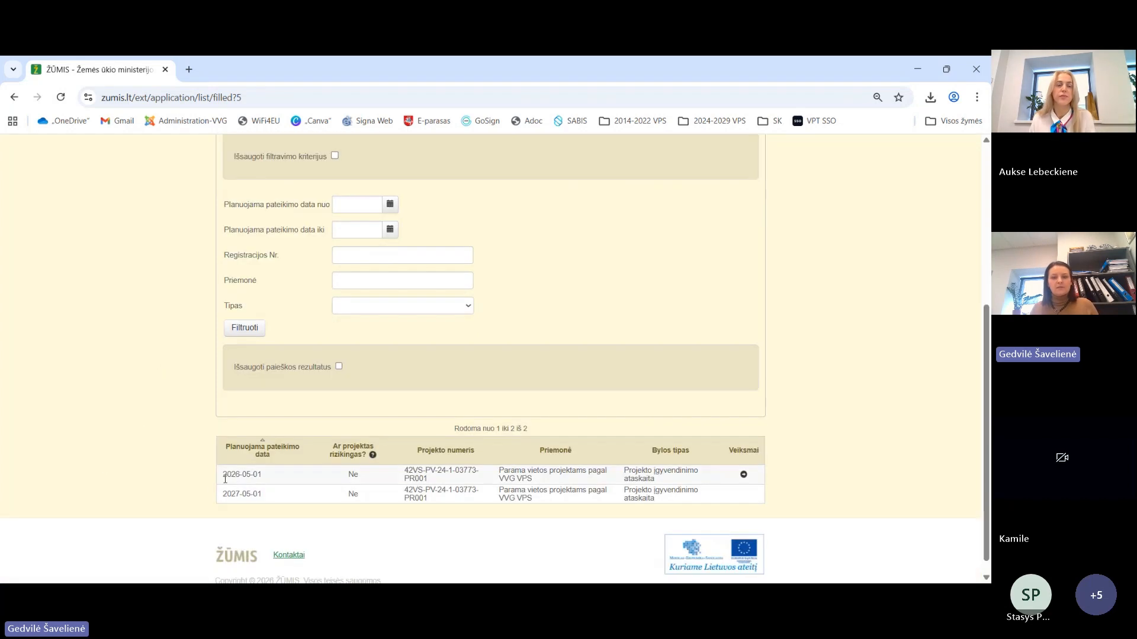
click(744, 476)
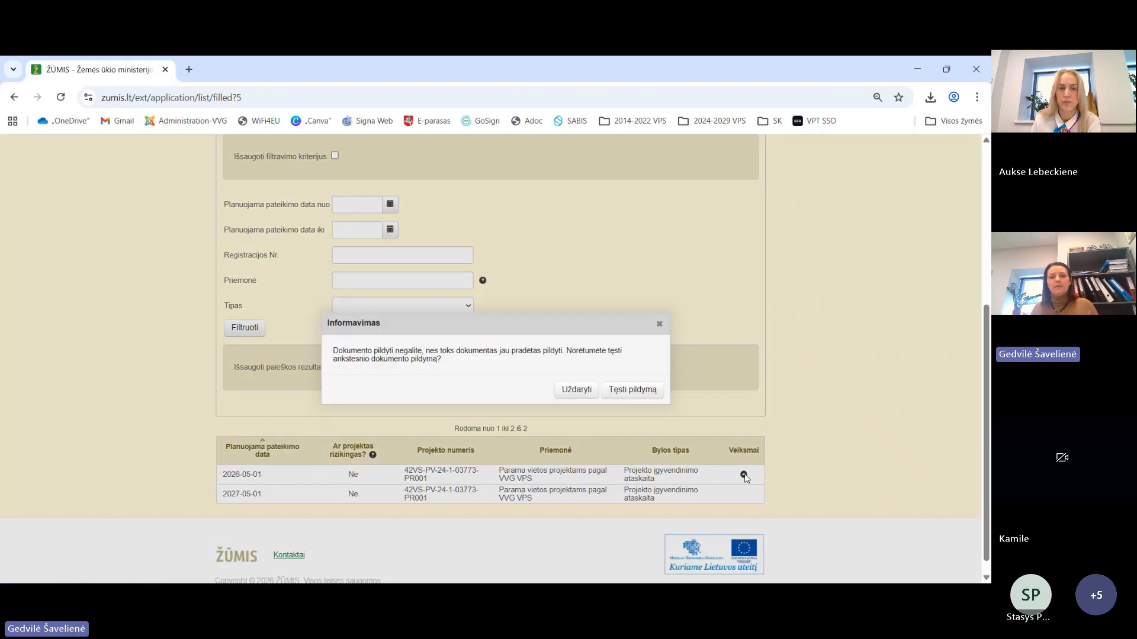
click(628, 390)
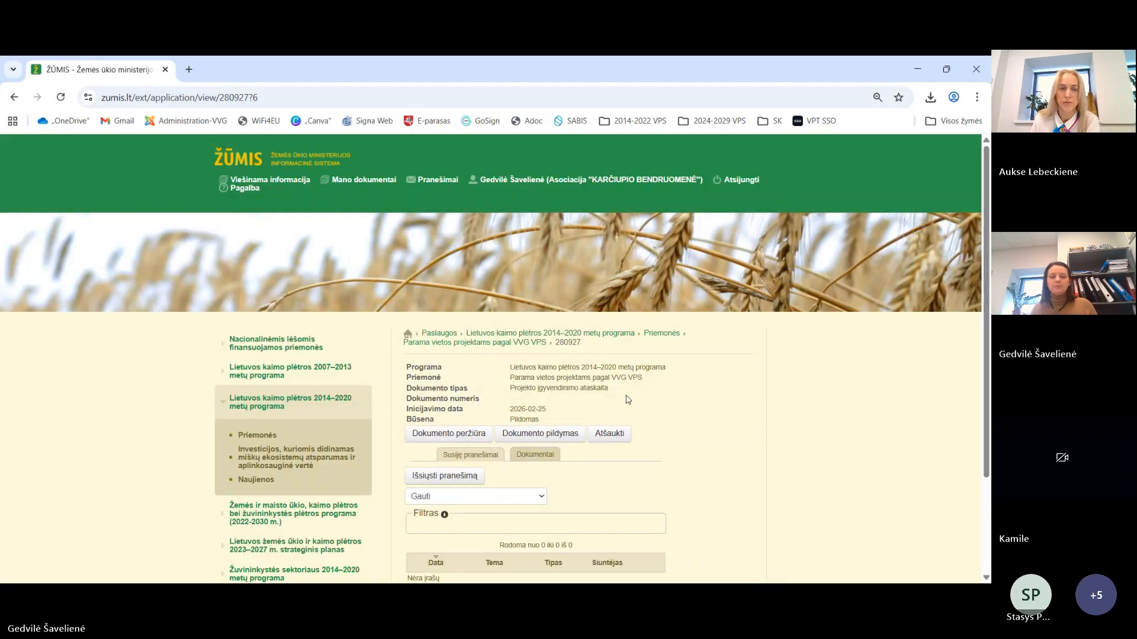
scroll(686, 361, down, 1)
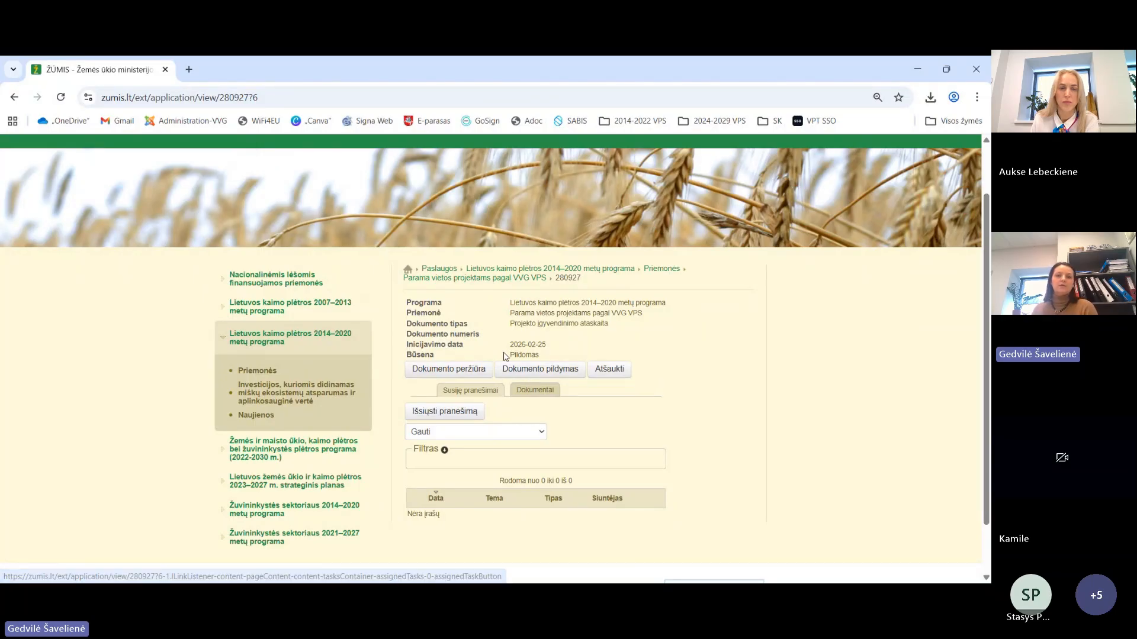
click(555, 378)
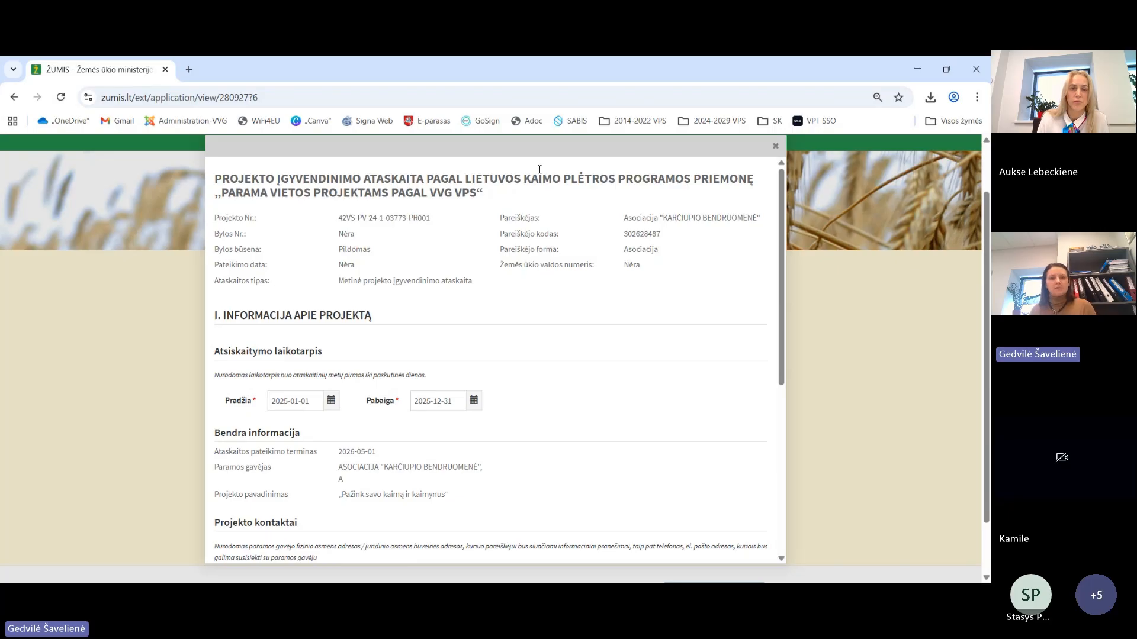
Go through the reporting period and project contacts in section I, save it, and proceed to section II.
scroll(458, 352, down, 1)
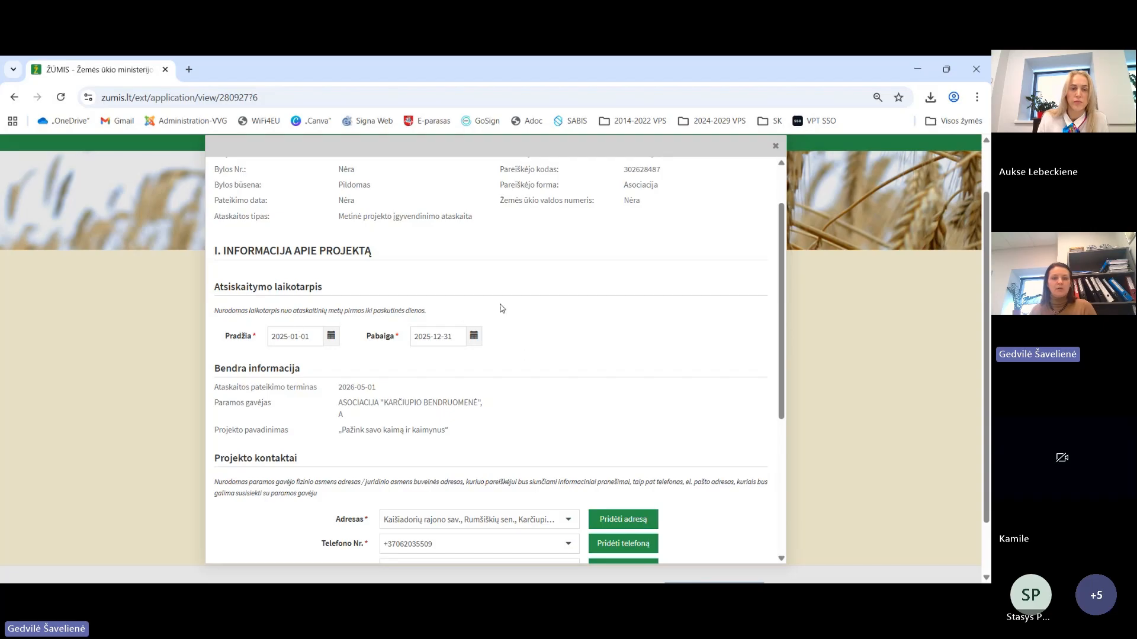
scroll(502, 308, down, 3)
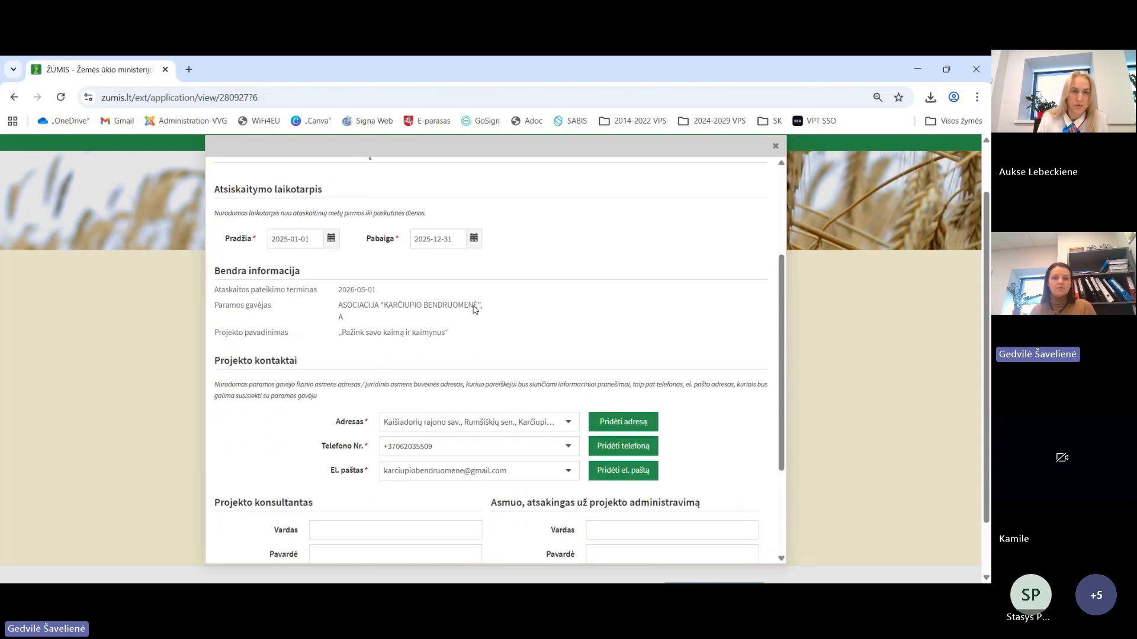
scroll(473, 309, down, 4)
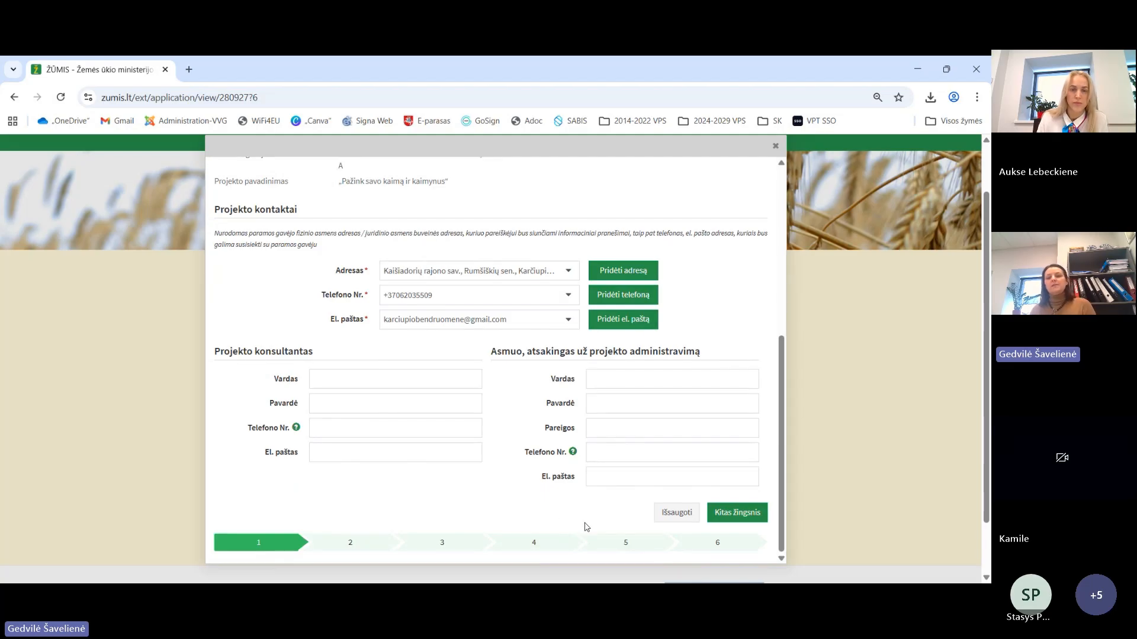
click(669, 519)
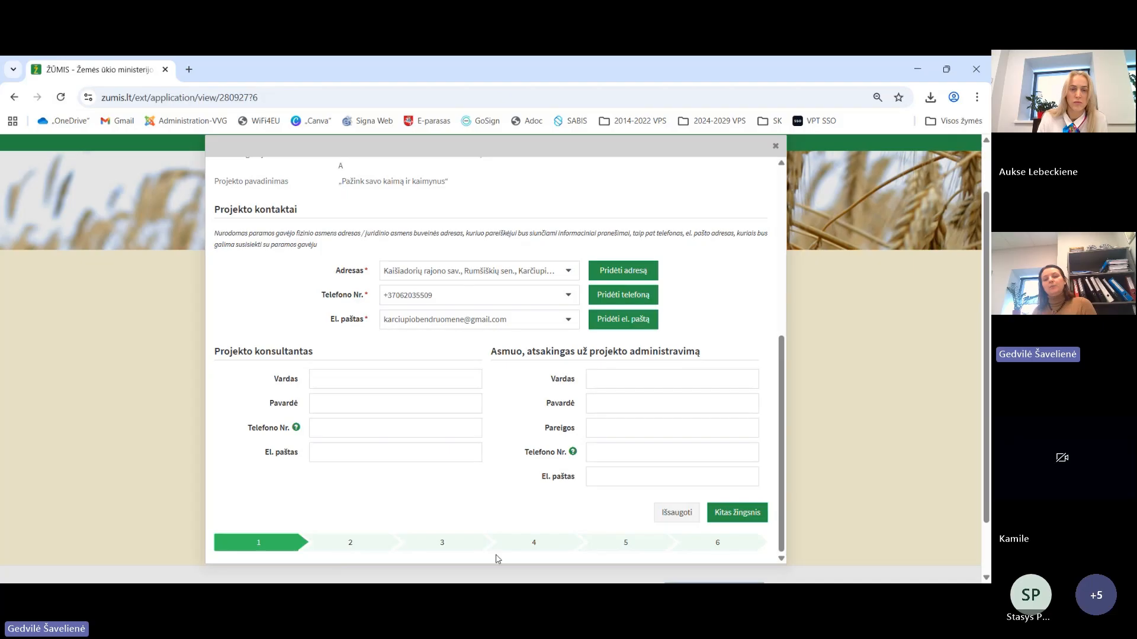
click(676, 514)
click(757, 516)
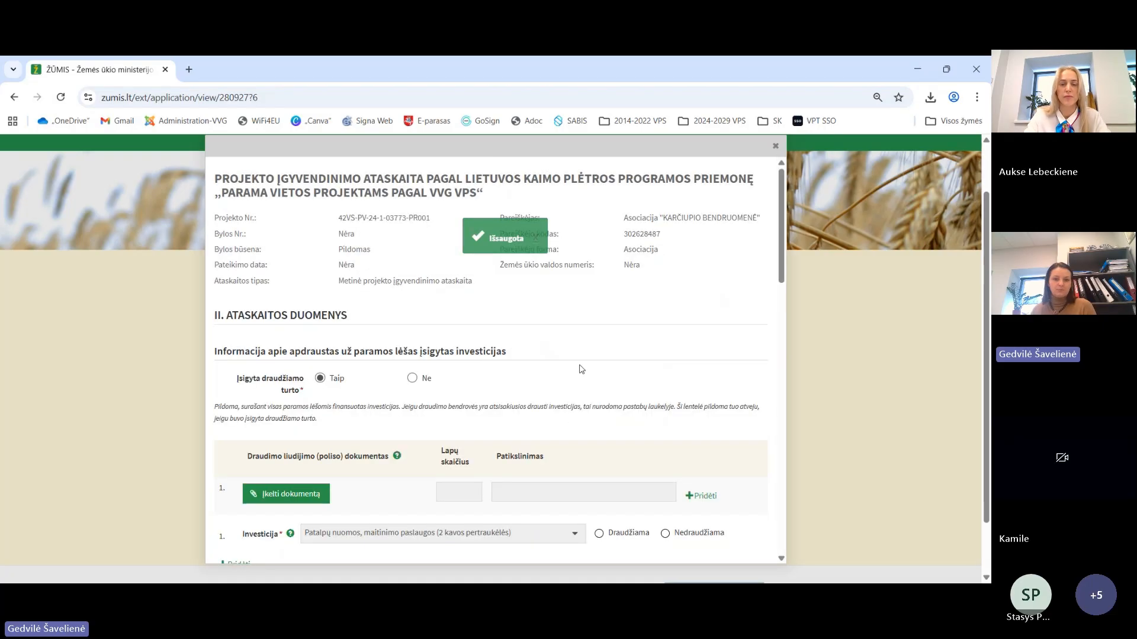
Examine the insured investments part of section II, including the policy document upload and the list of investments.
scroll(586, 299, down, 1)
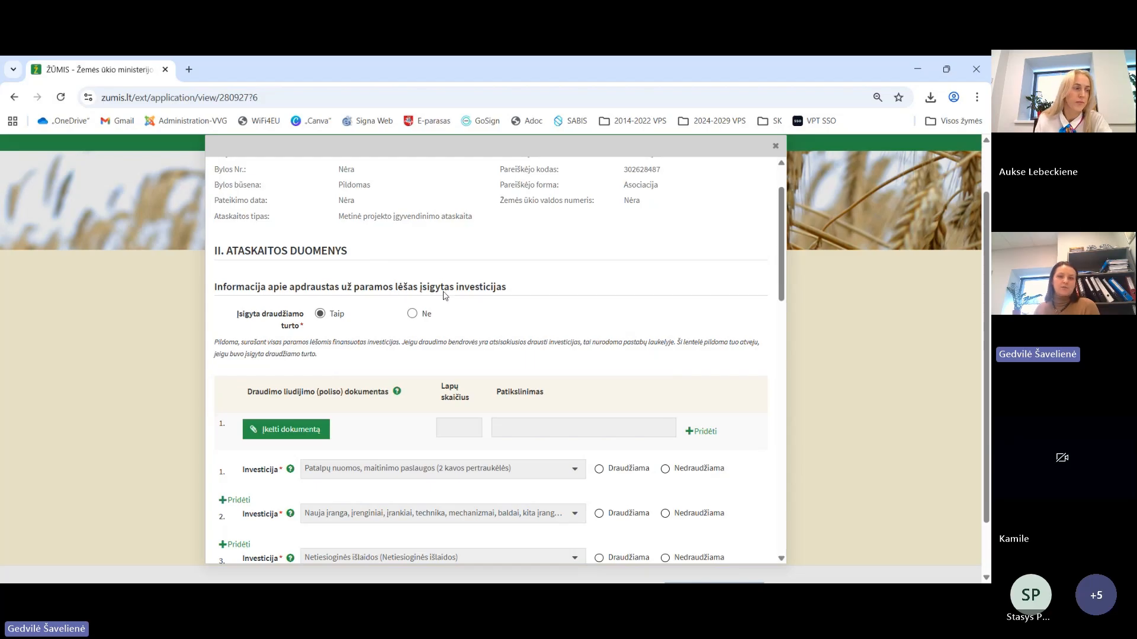
scroll(521, 290, down, 1)
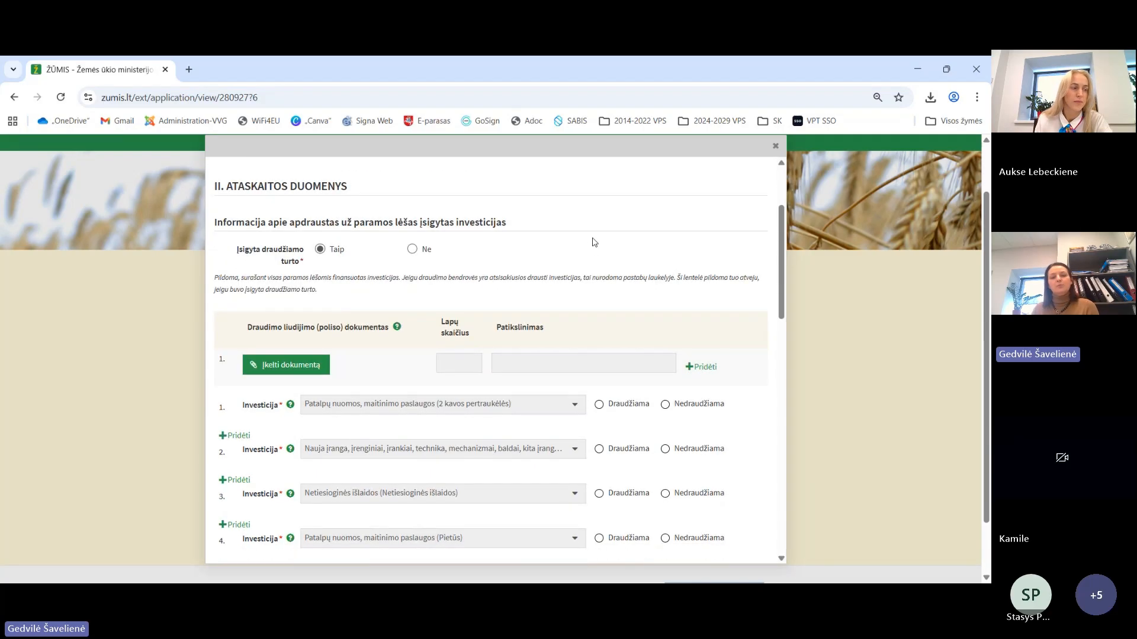
scroll(593, 240, down, 1)
scroll(592, 237, up, 1)
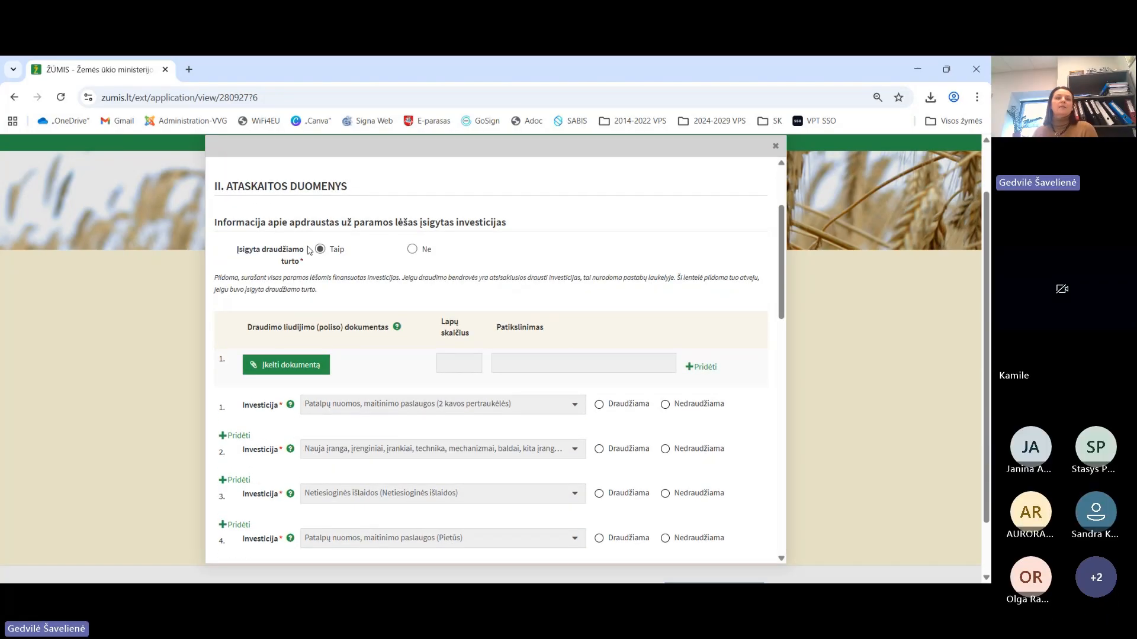
scroll(325, 265, down, 1)
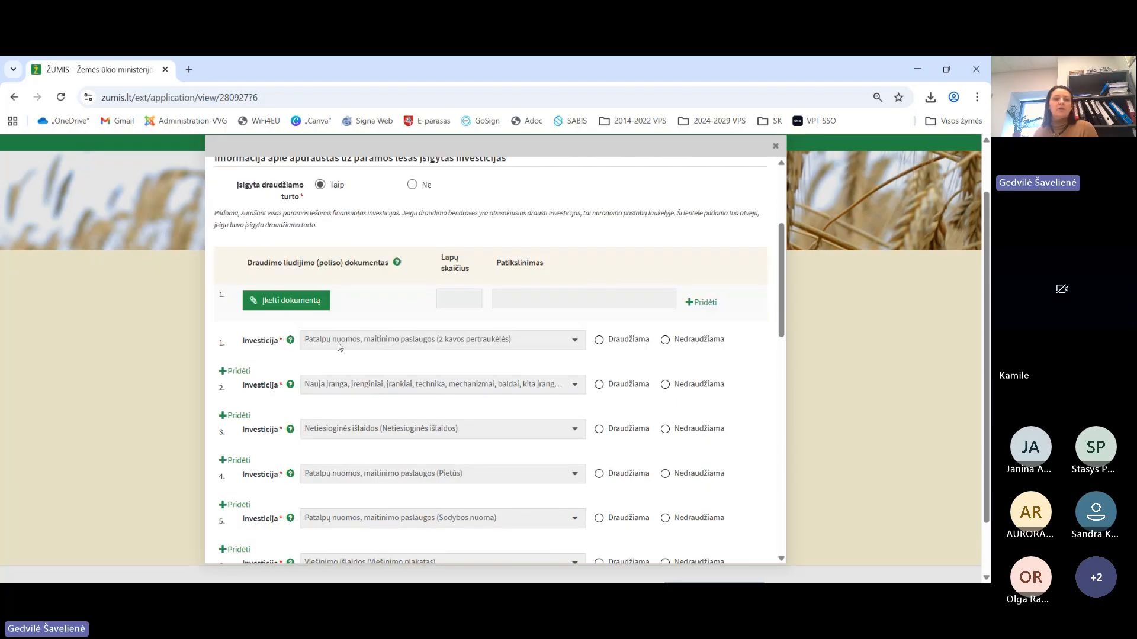
scroll(306, 349, down, 2)
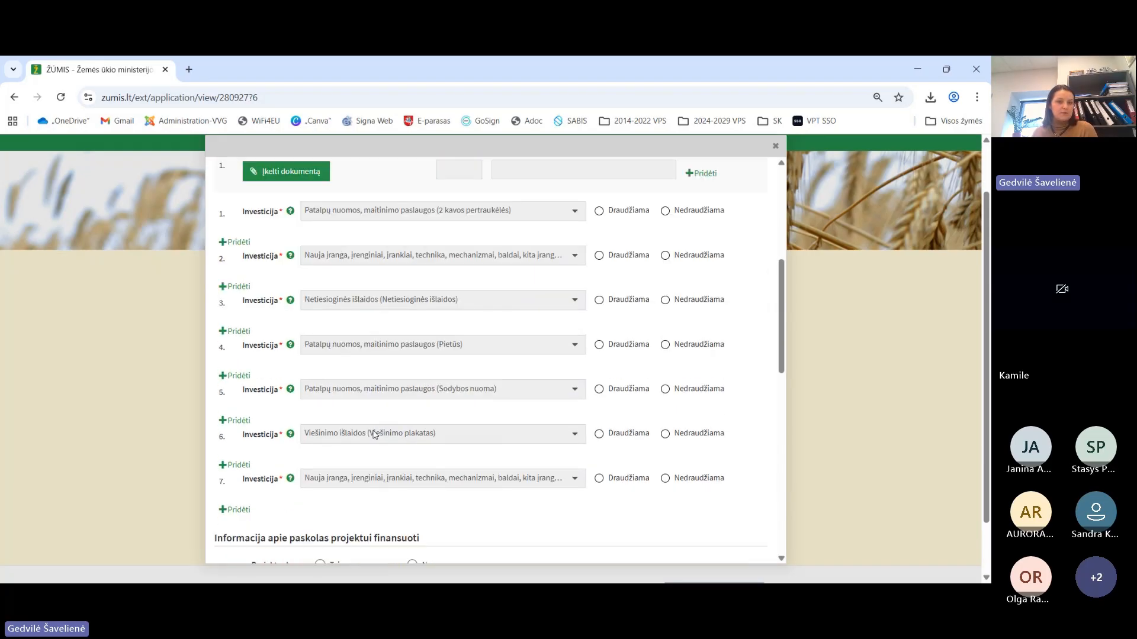
scroll(422, 285, up, 1)
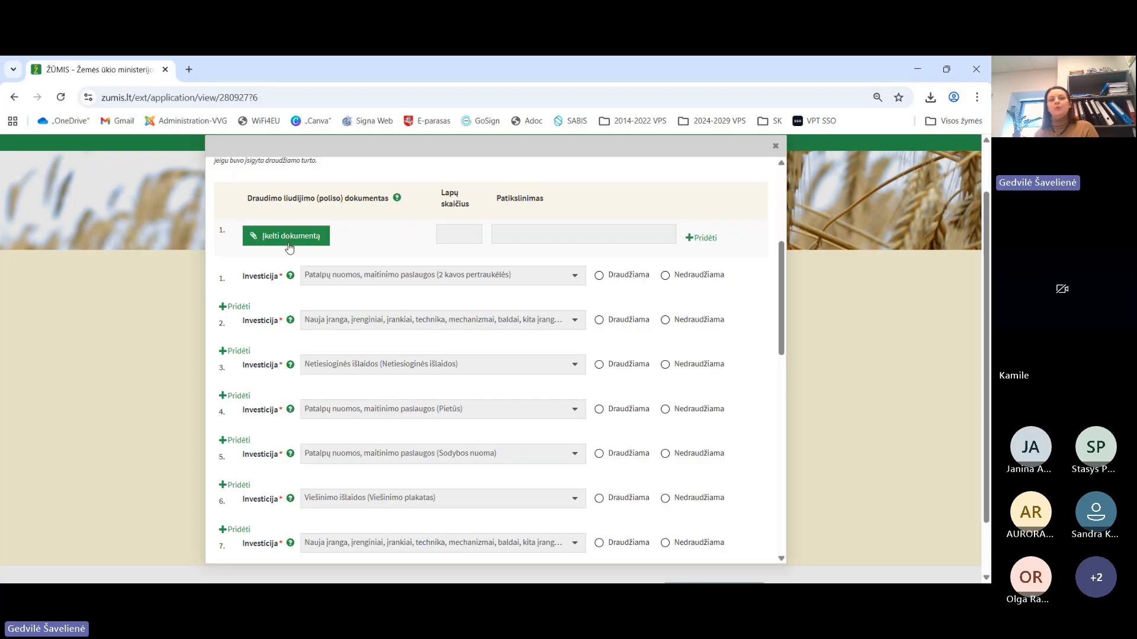
scroll(489, 236, up, 1)
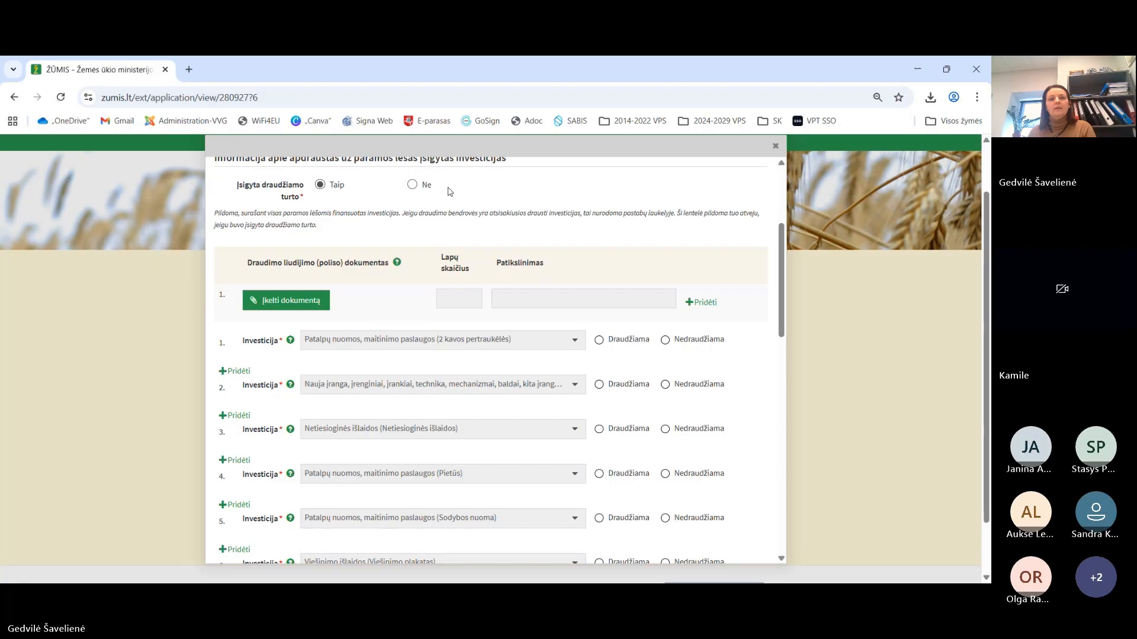
scroll(447, 192, up, 1)
scroll(330, 235, up, 1)
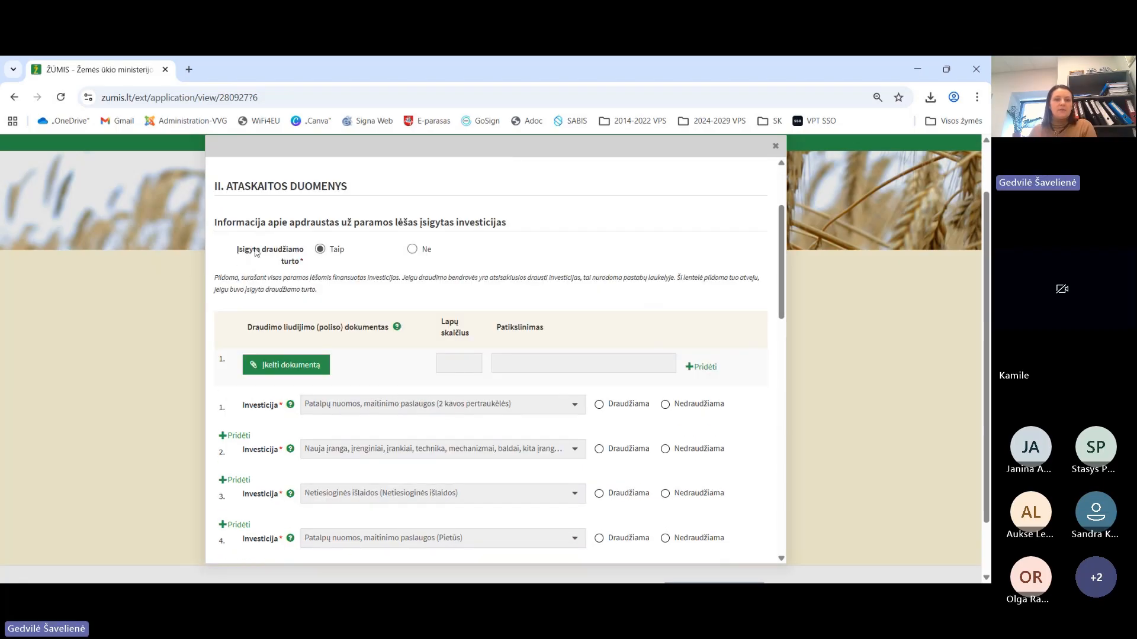
Answer Ne to whether insurable property was acquired and whether the project was financed with borrowed funds.
click(413, 249)
scroll(641, 315, down, 1)
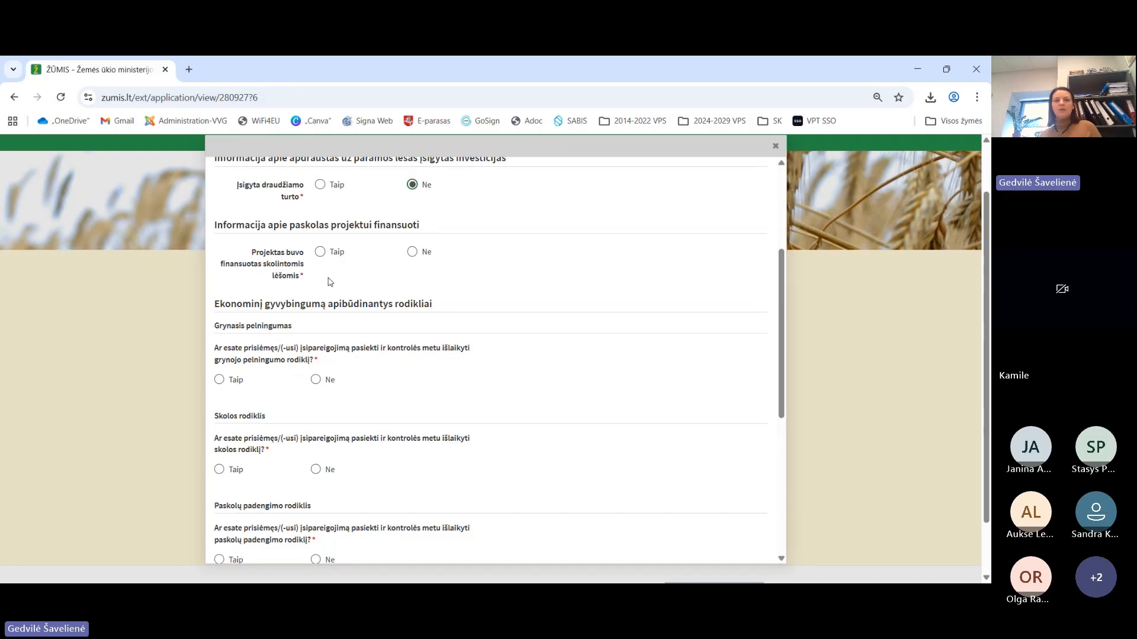
click(413, 254)
Answer Ne to all four economic viability commitments: net profitability, debt ratio, loan coverage ratio and current liquidity ratio.
scroll(417, 261, down, 2)
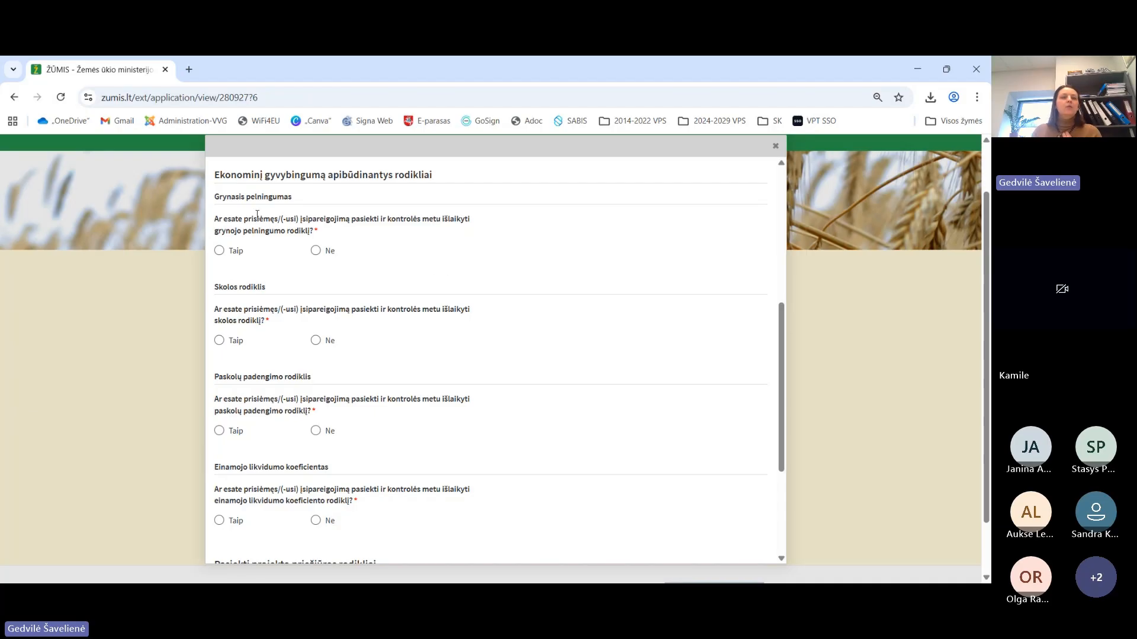
click(219, 251)
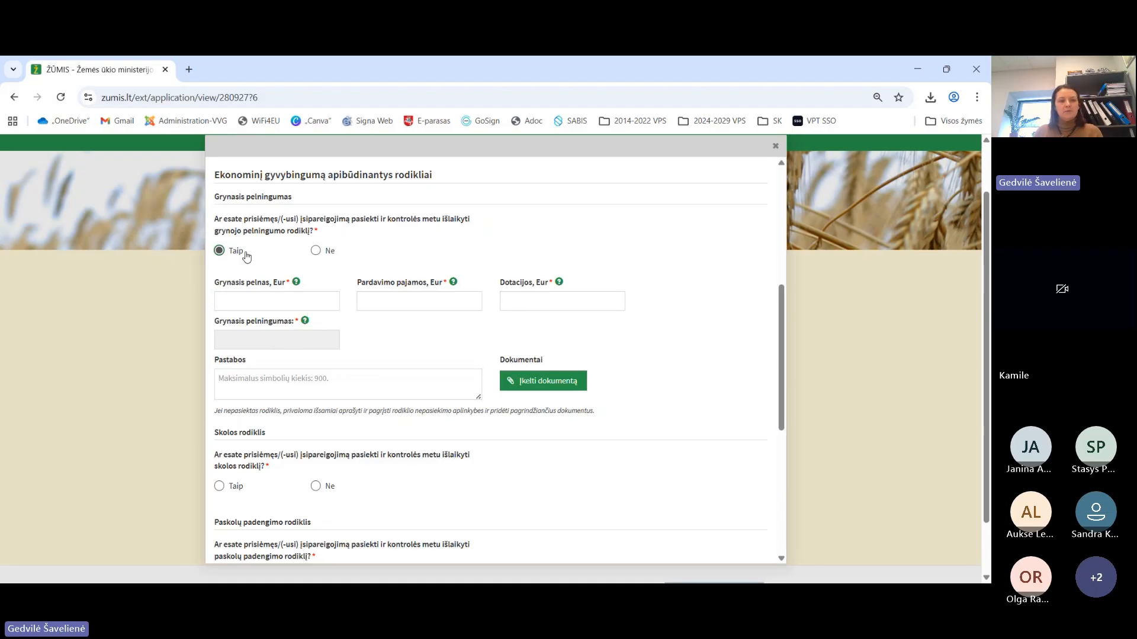
click(315, 251)
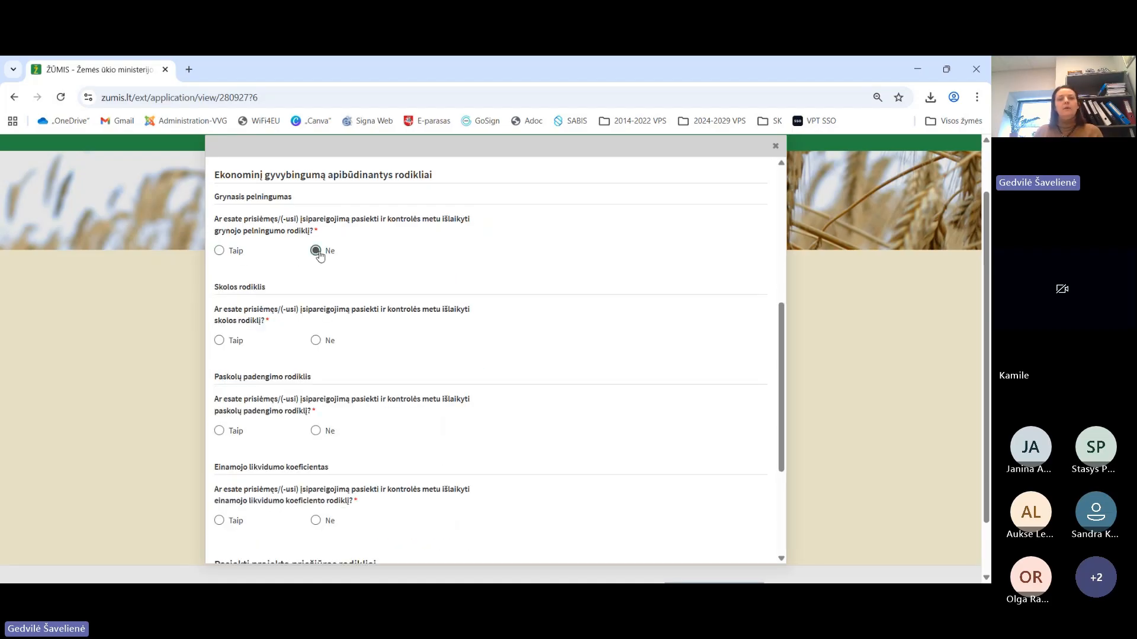
click(315, 340)
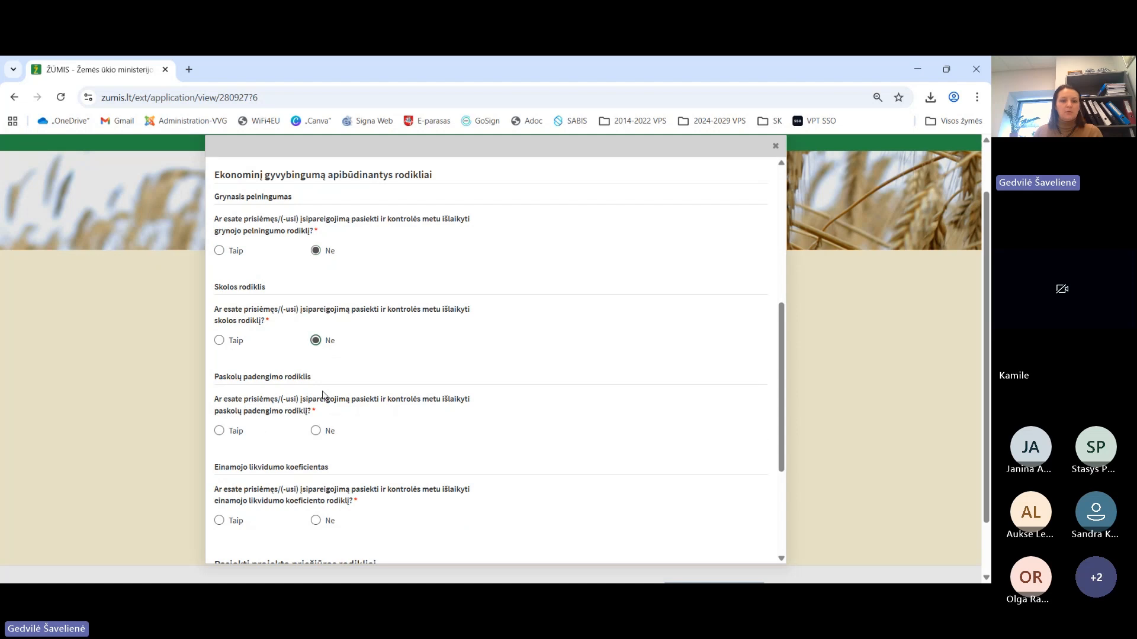
click(315, 430)
scroll(327, 384, down, 2)
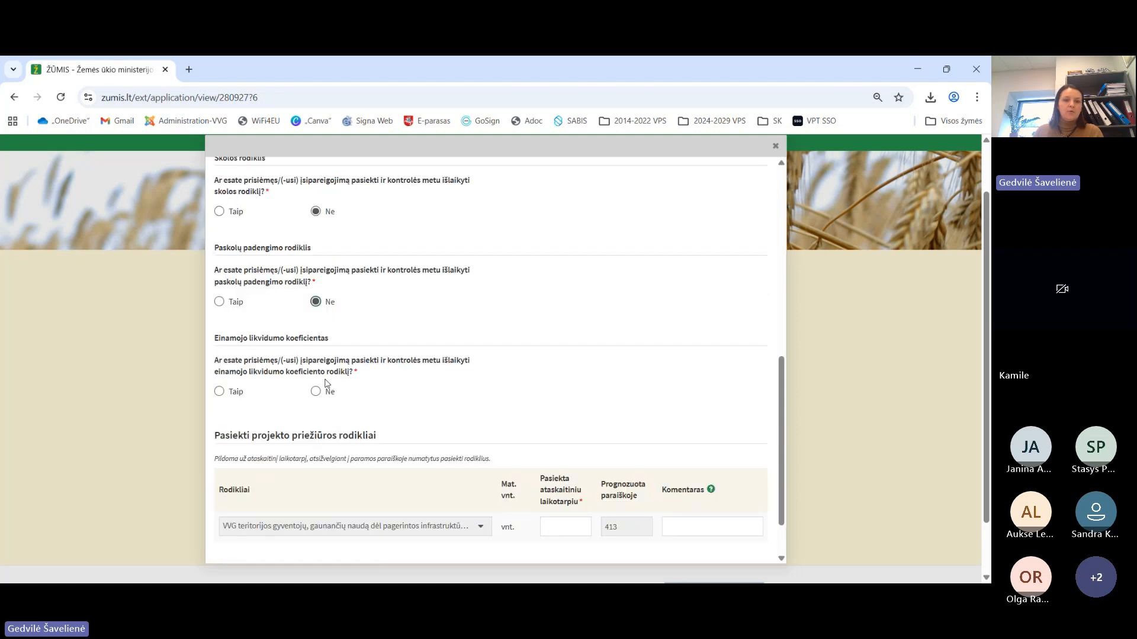
click(316, 391)
scroll(450, 418, up, 1)
scroll(450, 419, up, 1)
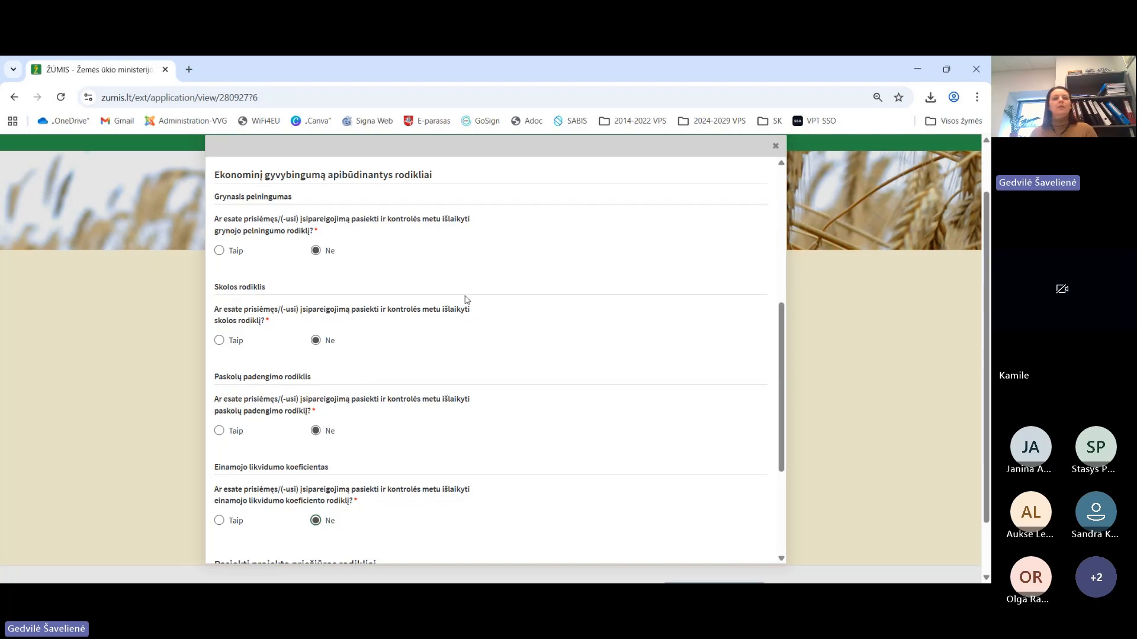
Set the project monitoring indicator achieved in the reporting period to 413, save section II, and proceed to section III.
scroll(453, 278, down, 1)
scroll(452, 279, down, 2)
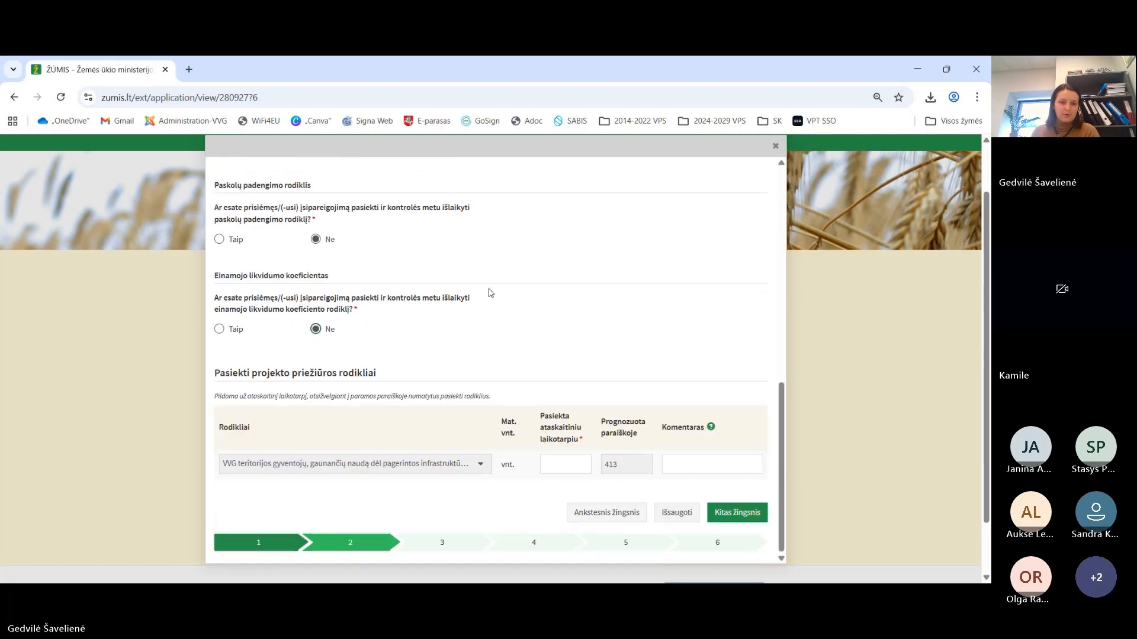
scroll(284, 206, up, 2)
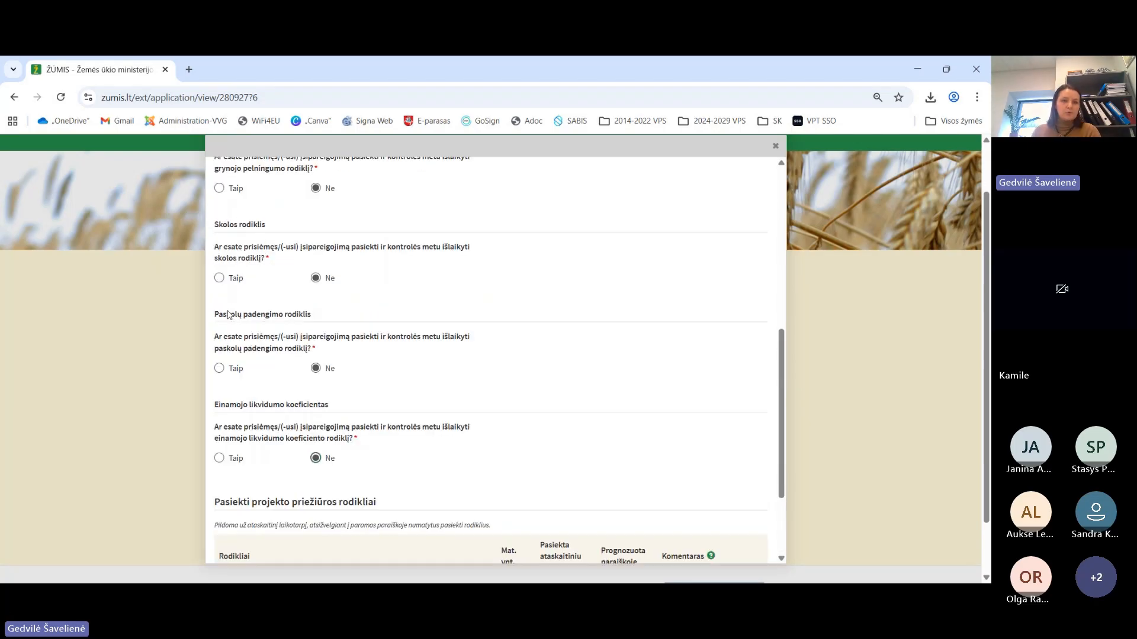
scroll(258, 280, down, 2)
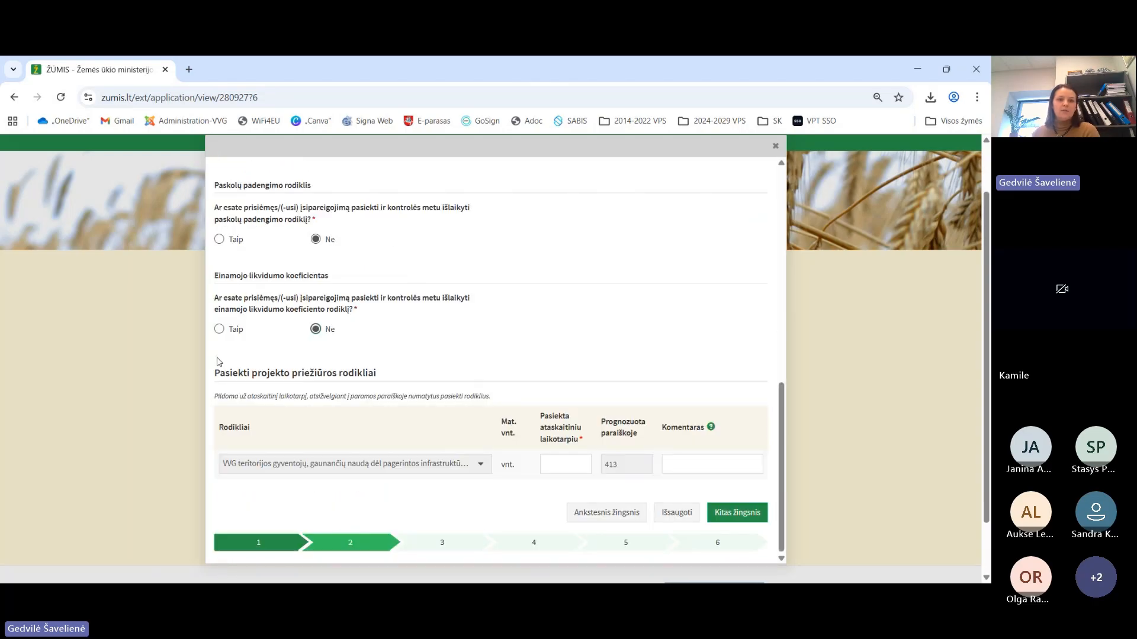
scroll(414, 340, down, 1)
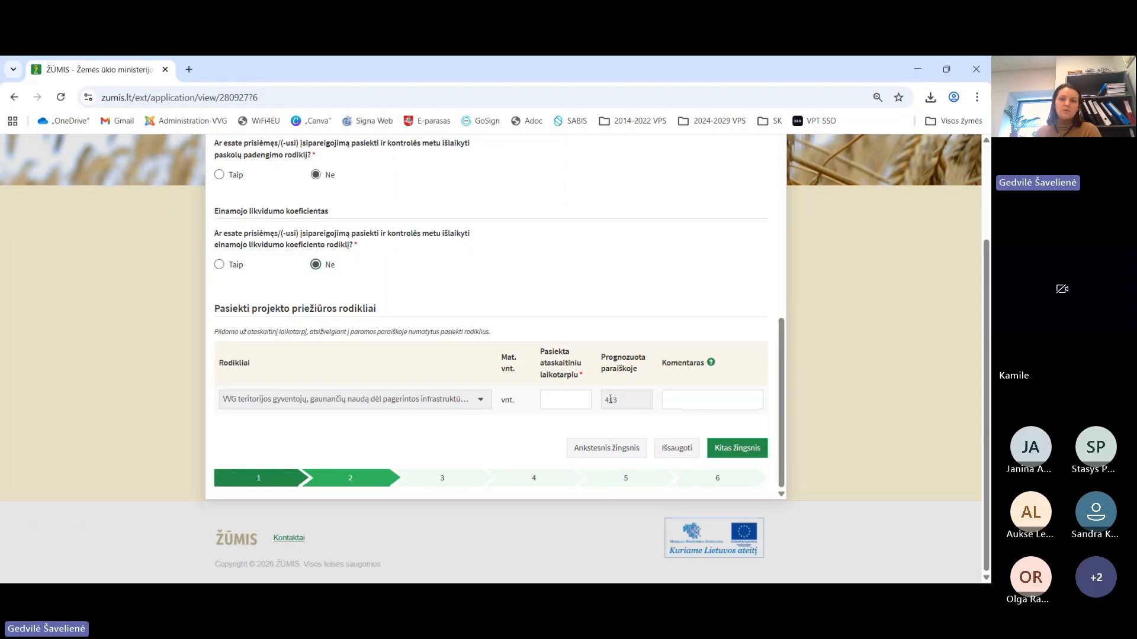
click(558, 406)
text(413)
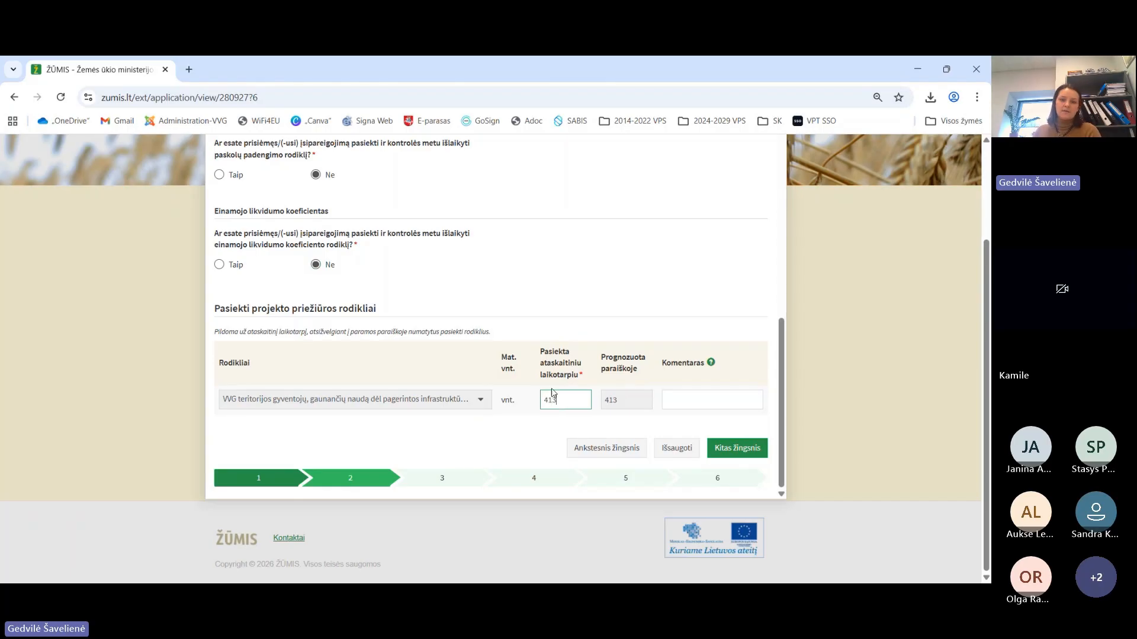
click(525, 429)
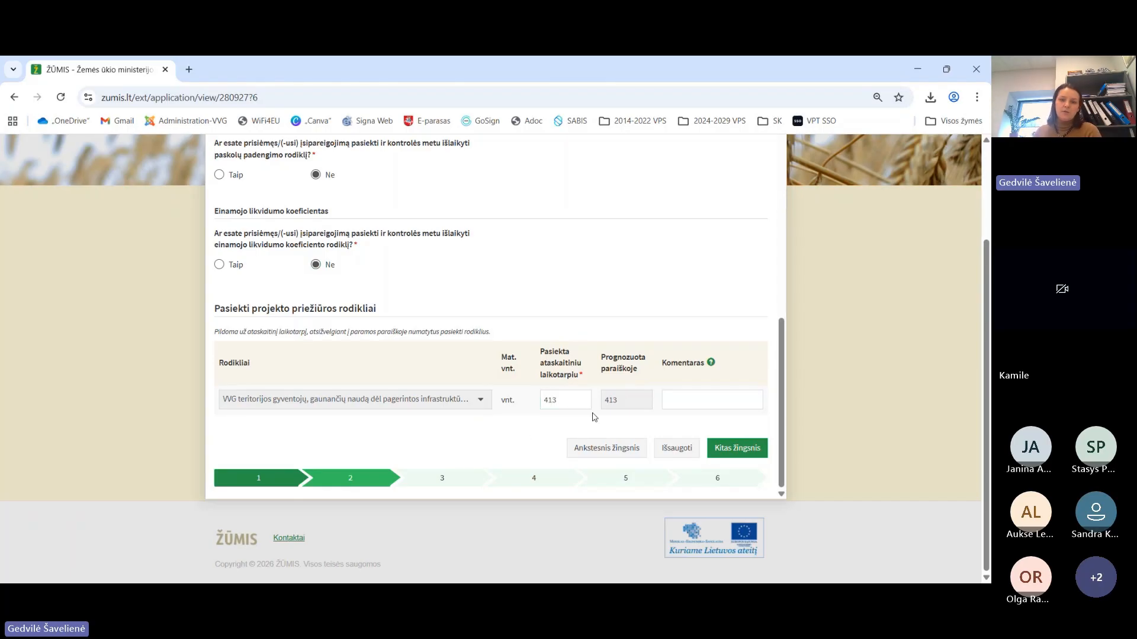
click(670, 450)
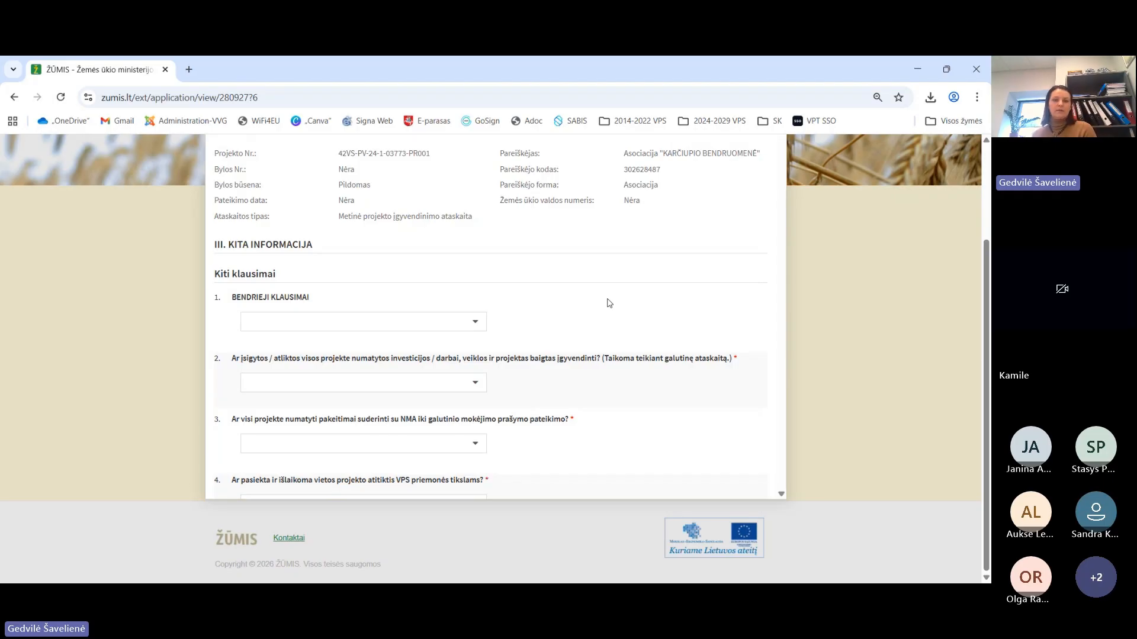
Examine the section III question list, comparing the general questions from number 1 with those from number 69 onwards.
scroll(598, 279, down, 2)
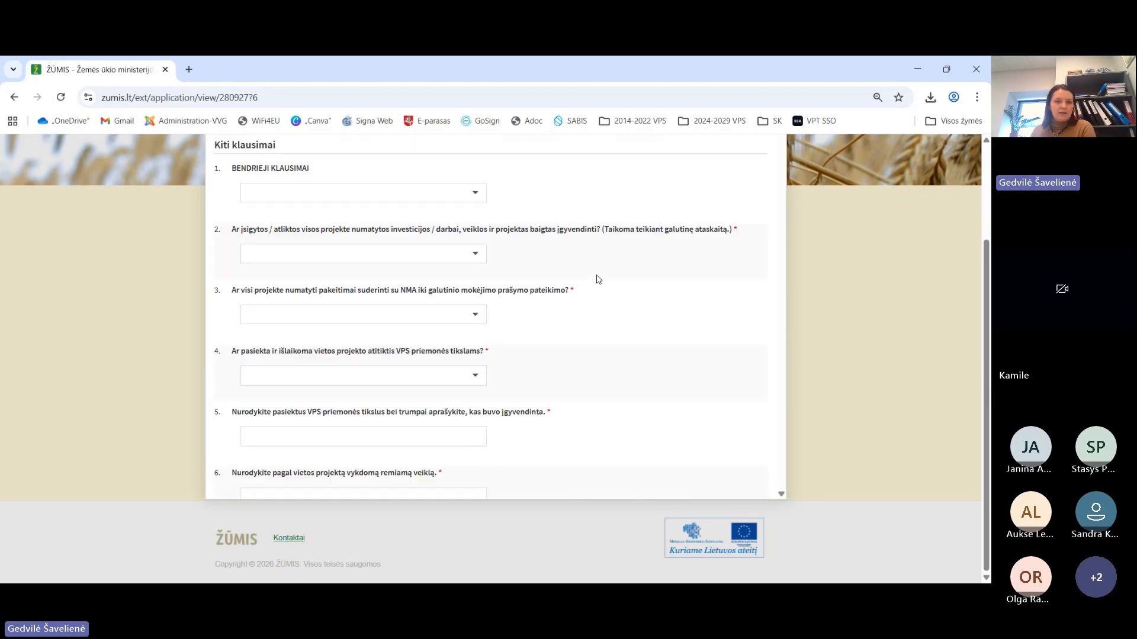
scroll(598, 280, up, 2)
scroll(598, 280, down, 15)
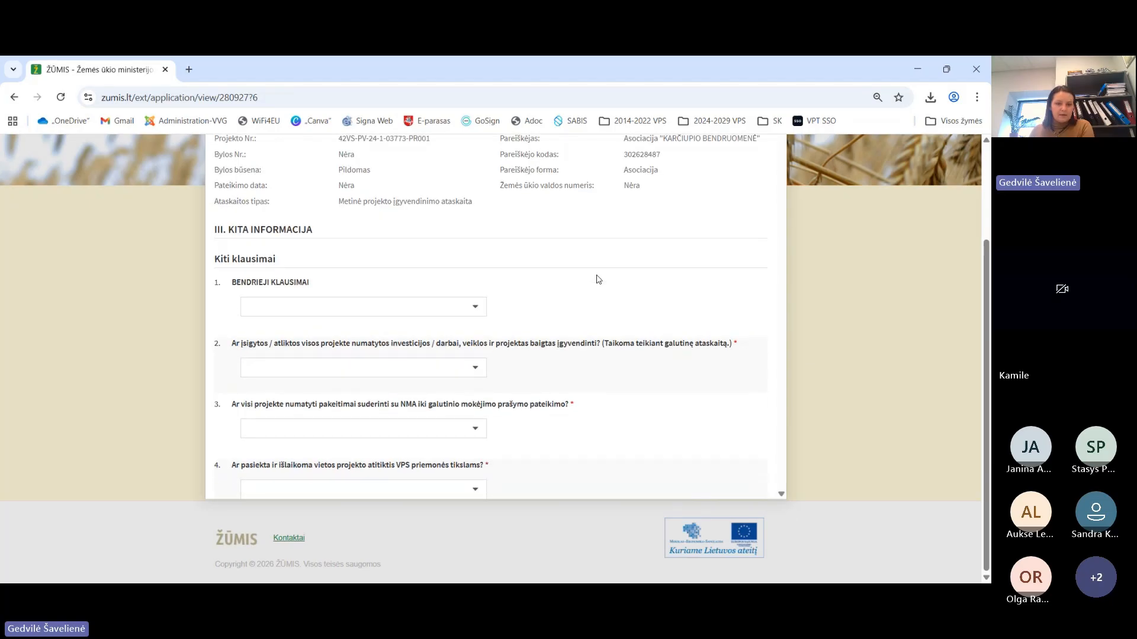
scroll(597, 279, down, 20)
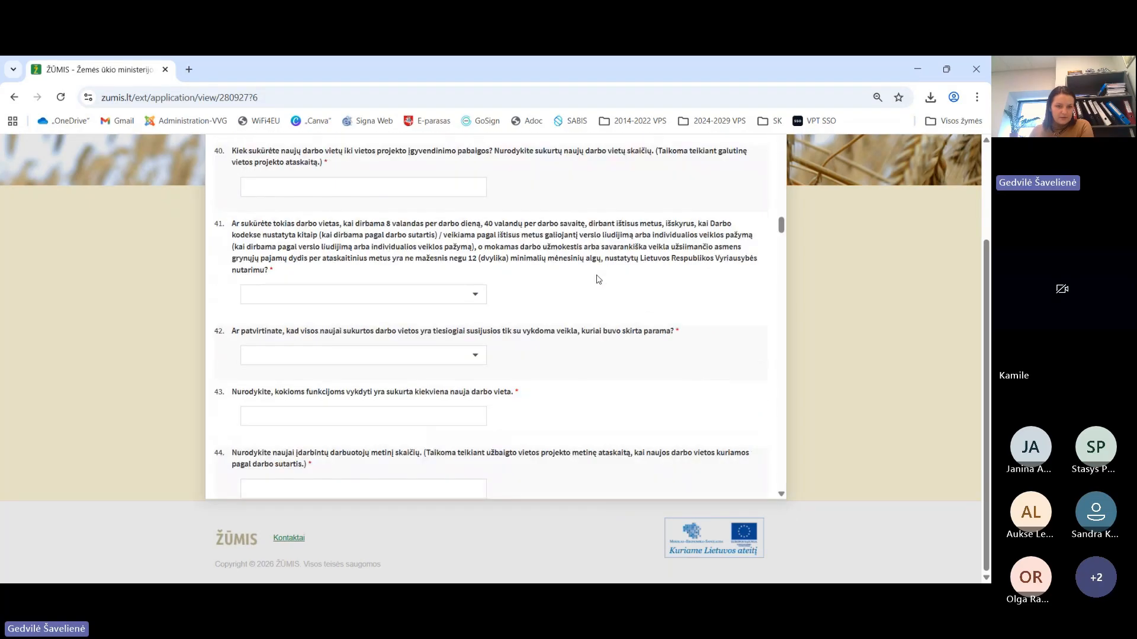
scroll(598, 280, down, 20)
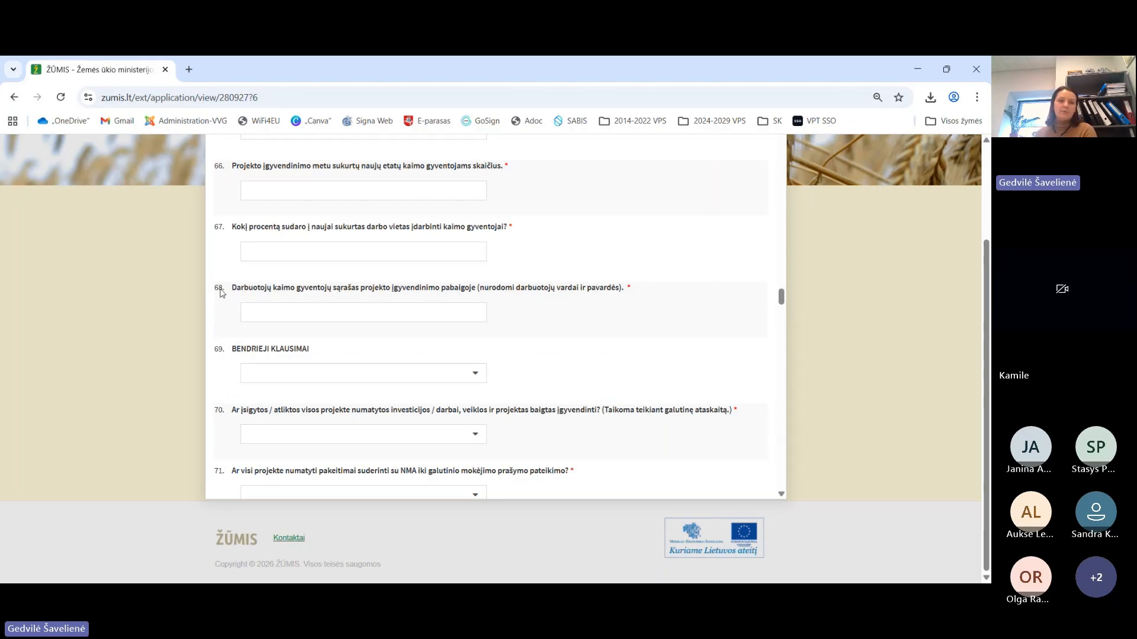
scroll(633, 334, down, 1)
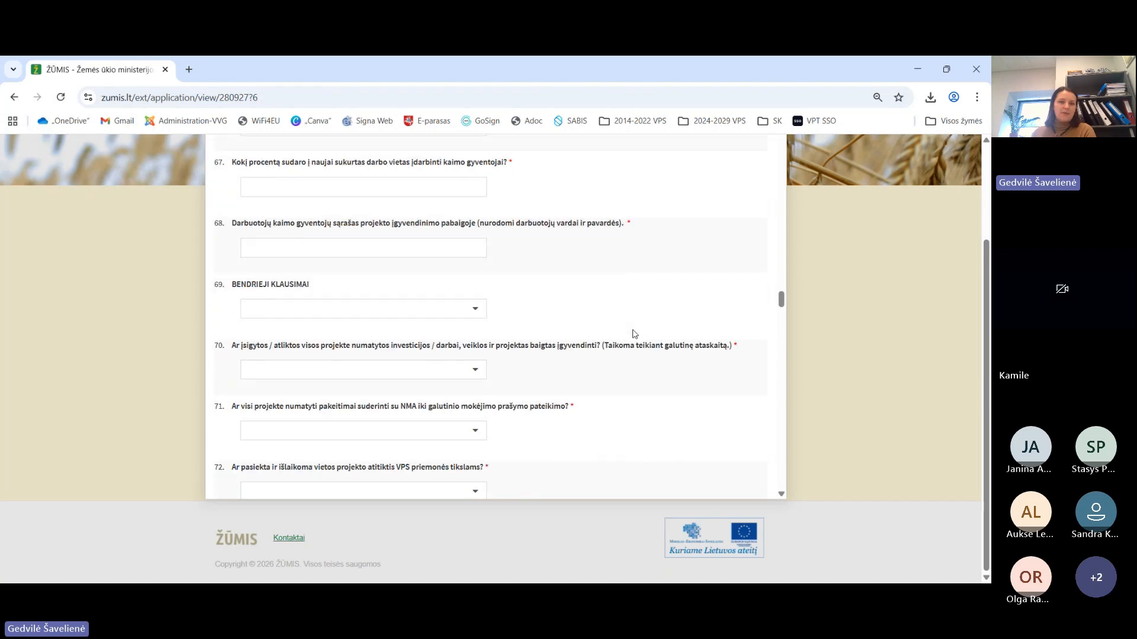
scroll(634, 318, down, 1)
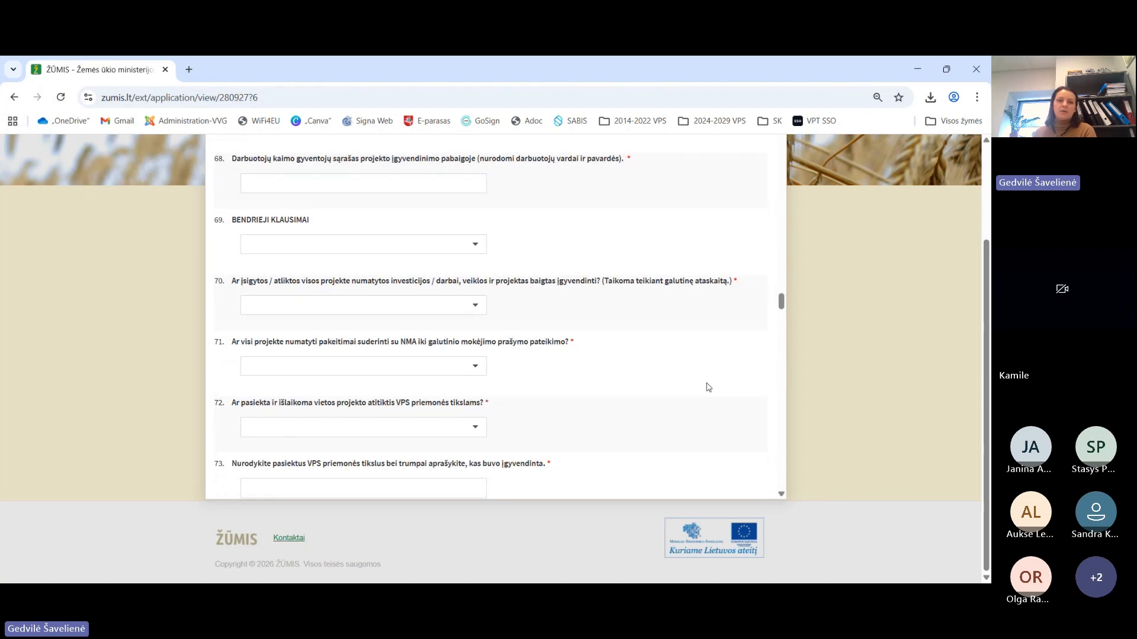
scroll(698, 379, down, 4)
scroll(670, 351, down, 16)
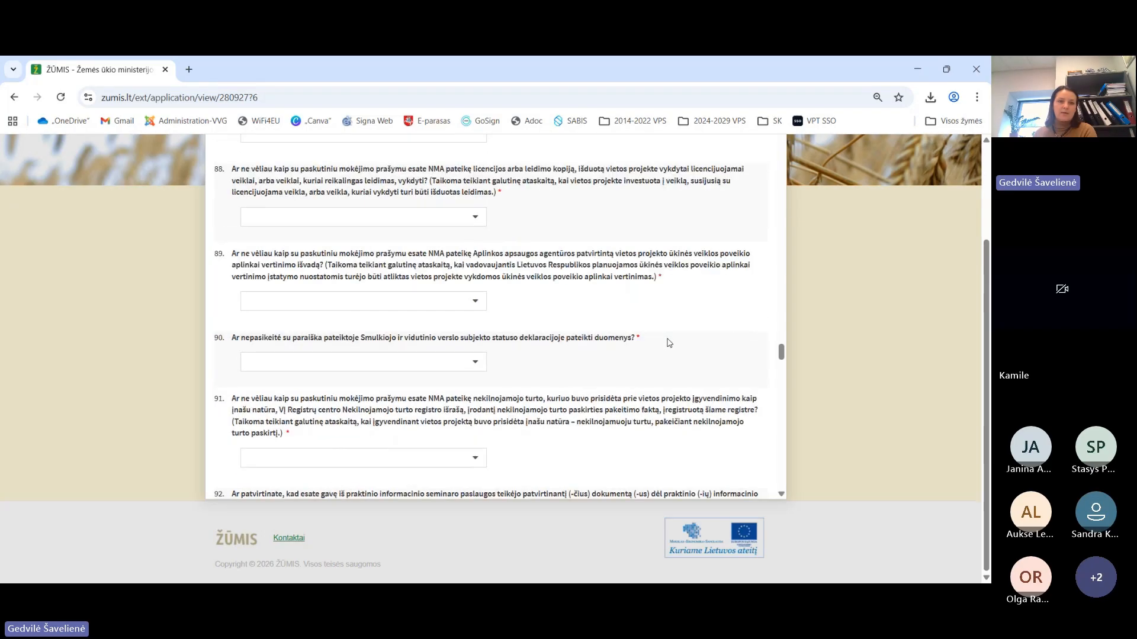
scroll(668, 342, down, 18)
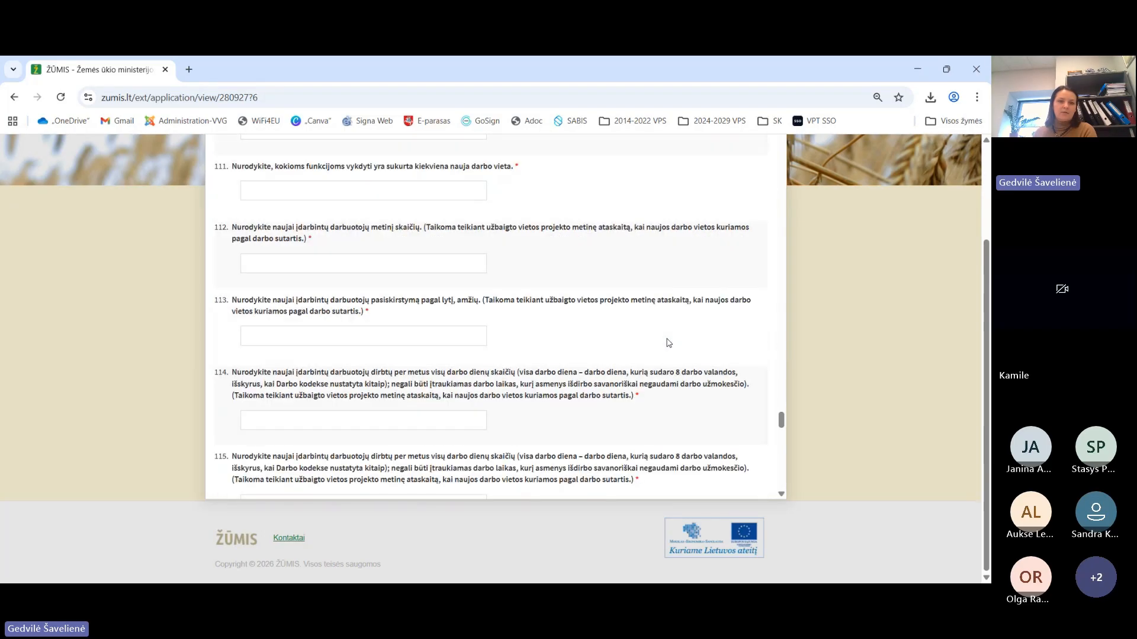
scroll(668, 343, up, 20)
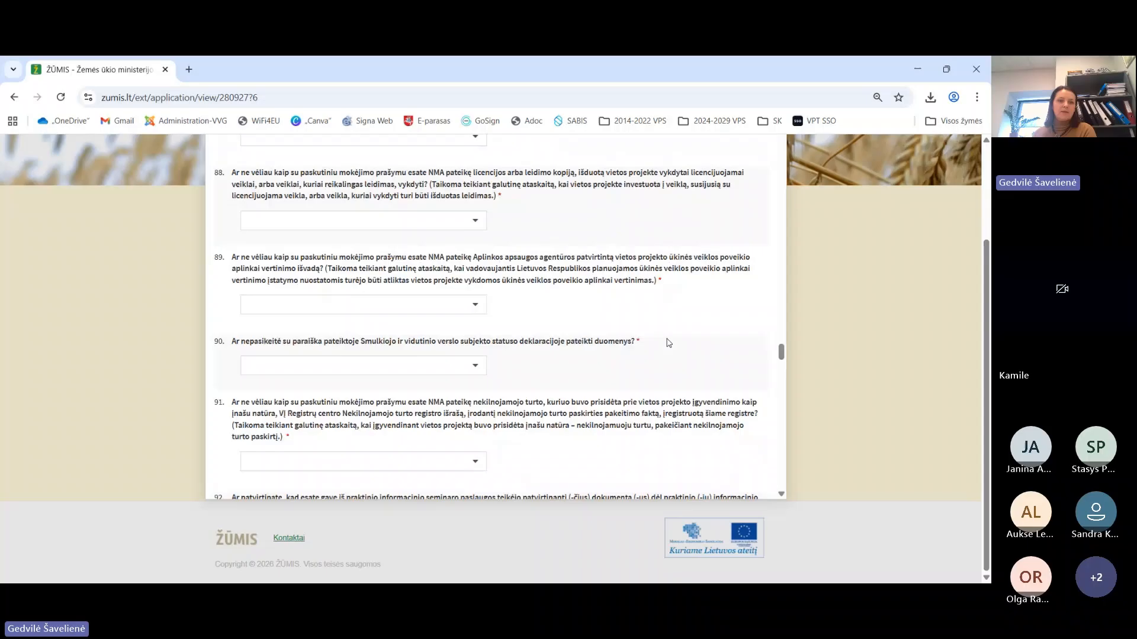
scroll(668, 342, up, 20)
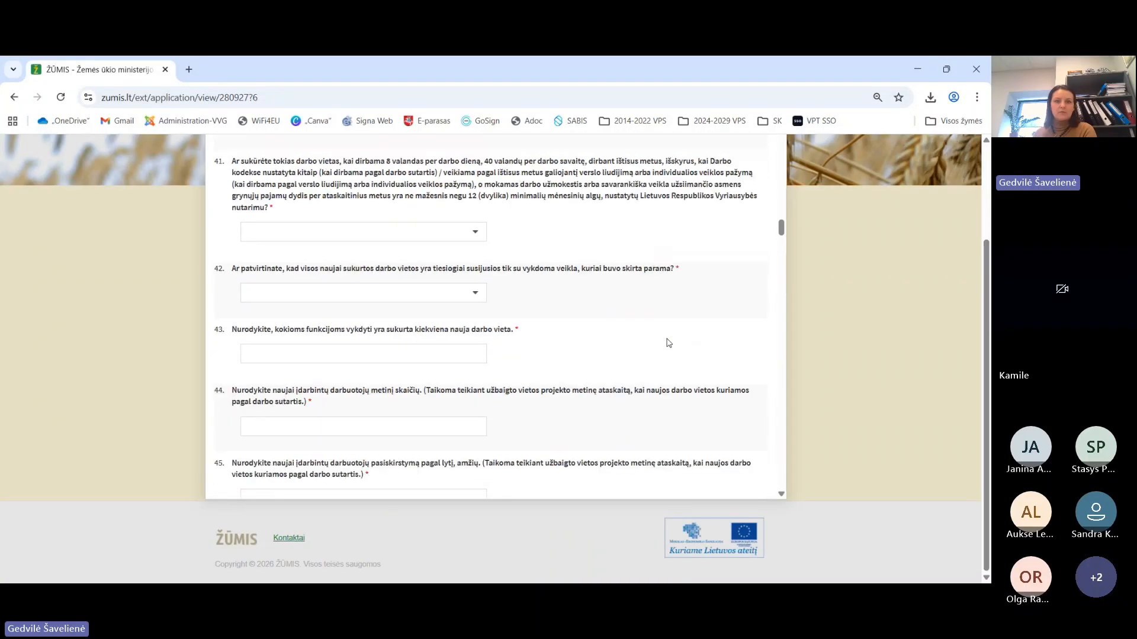
scroll(668, 342, up, 15)
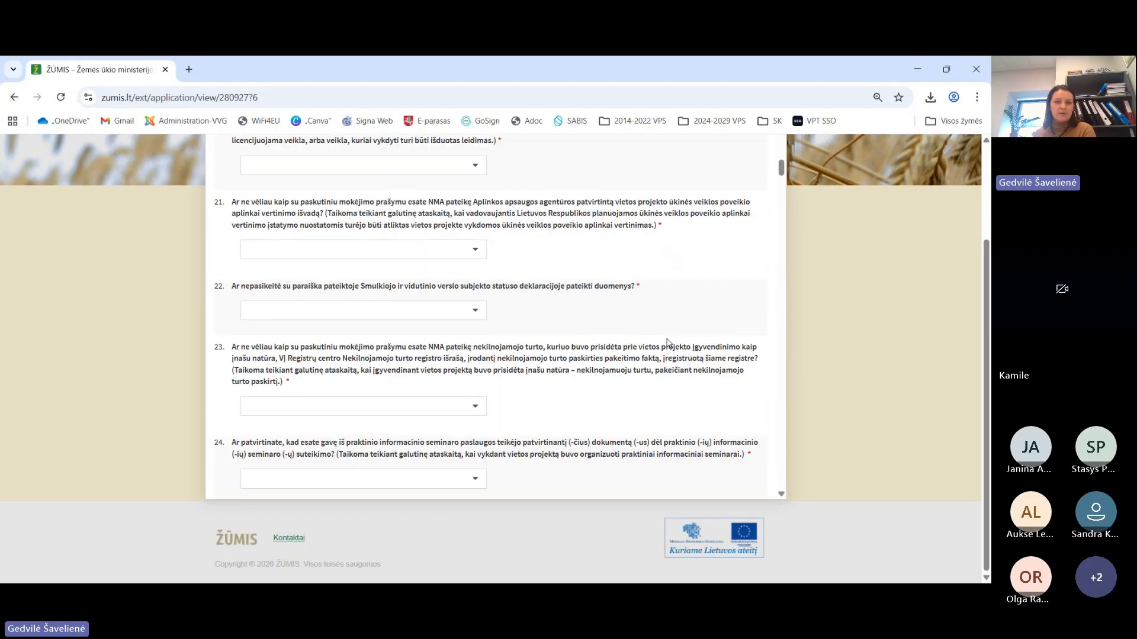
drag(781, 171, 772, 292)
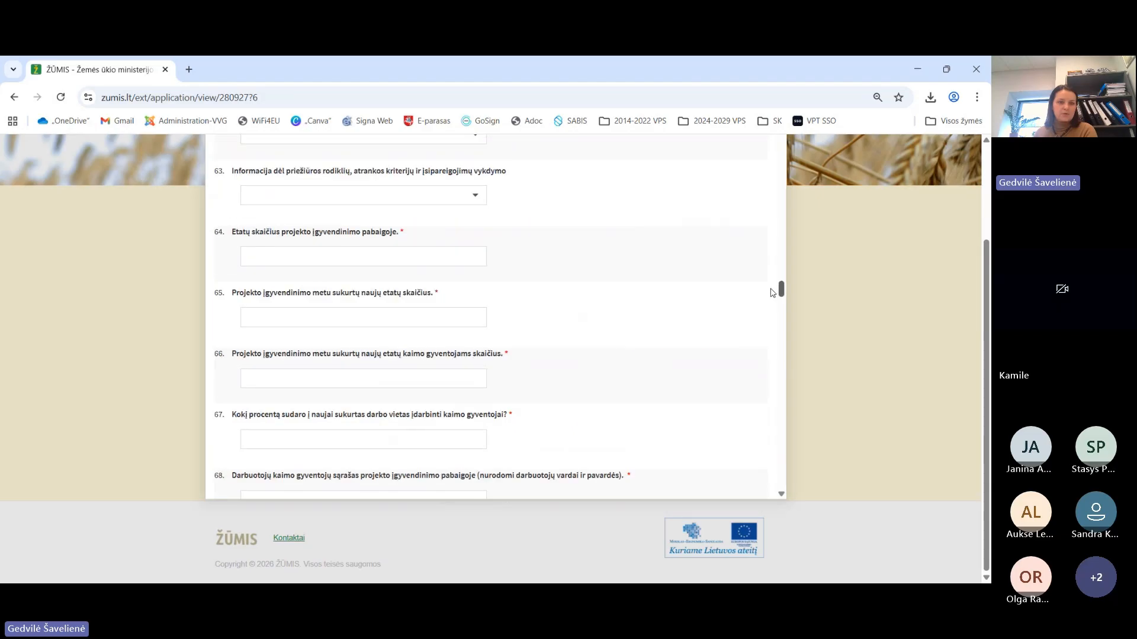
scroll(772, 293, down, 3)
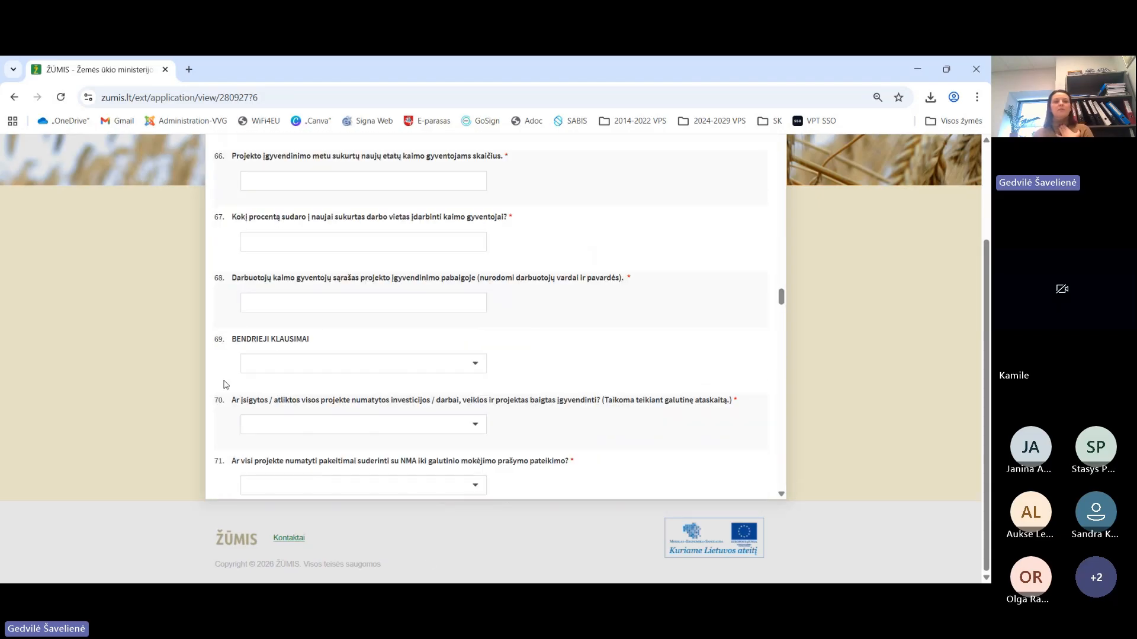
scroll(456, 362, up, 10)
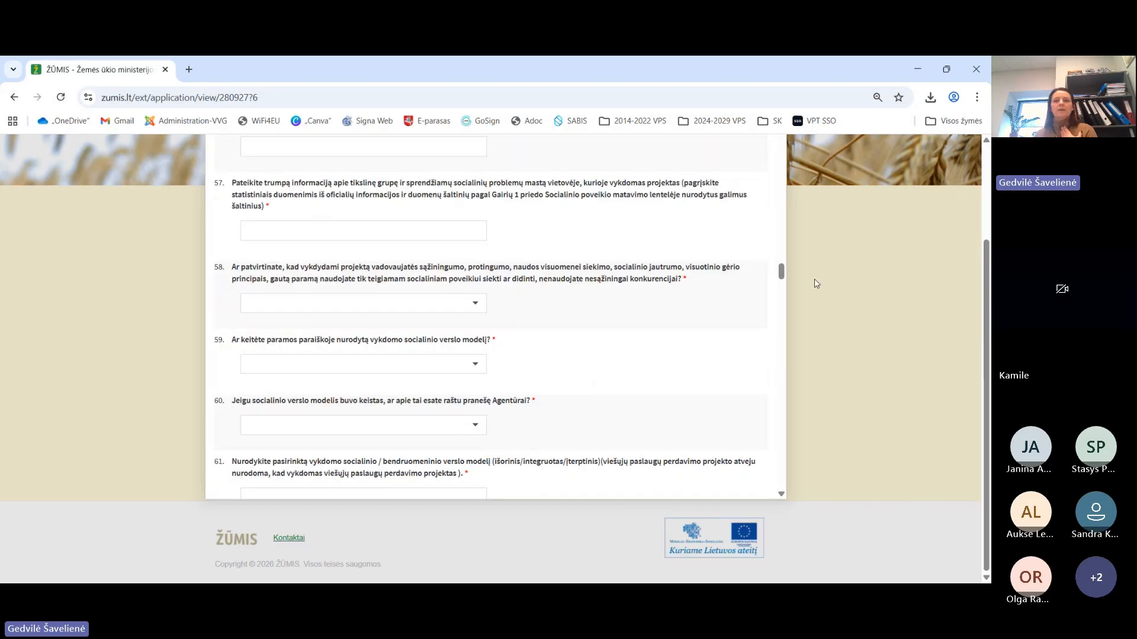
drag(780, 272, 781, 148)
scroll(736, 256, up, 10)
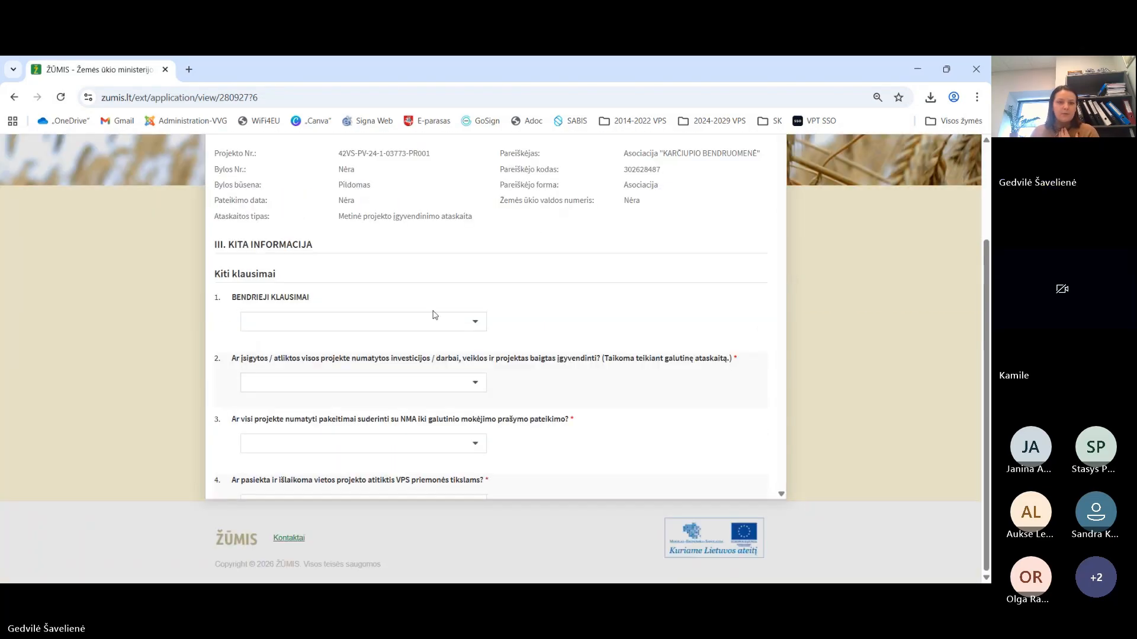
Answer N/A to question 2 on whether all planned investments and activities were completed and the project finished.
scroll(332, 326, down, 1)
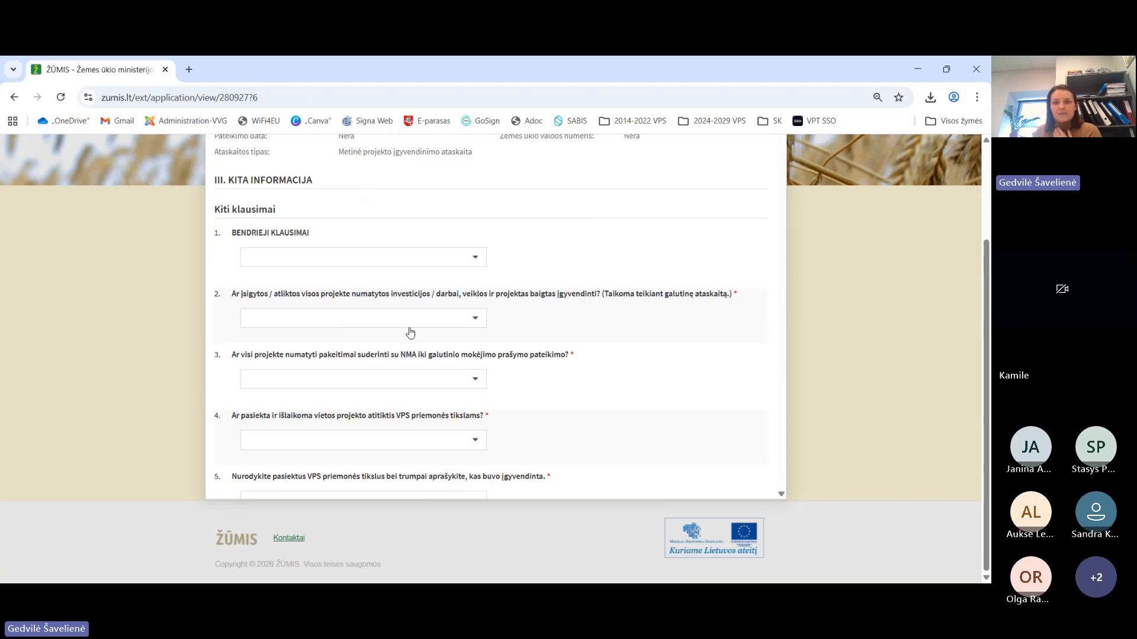
scroll(464, 308, down, 1)
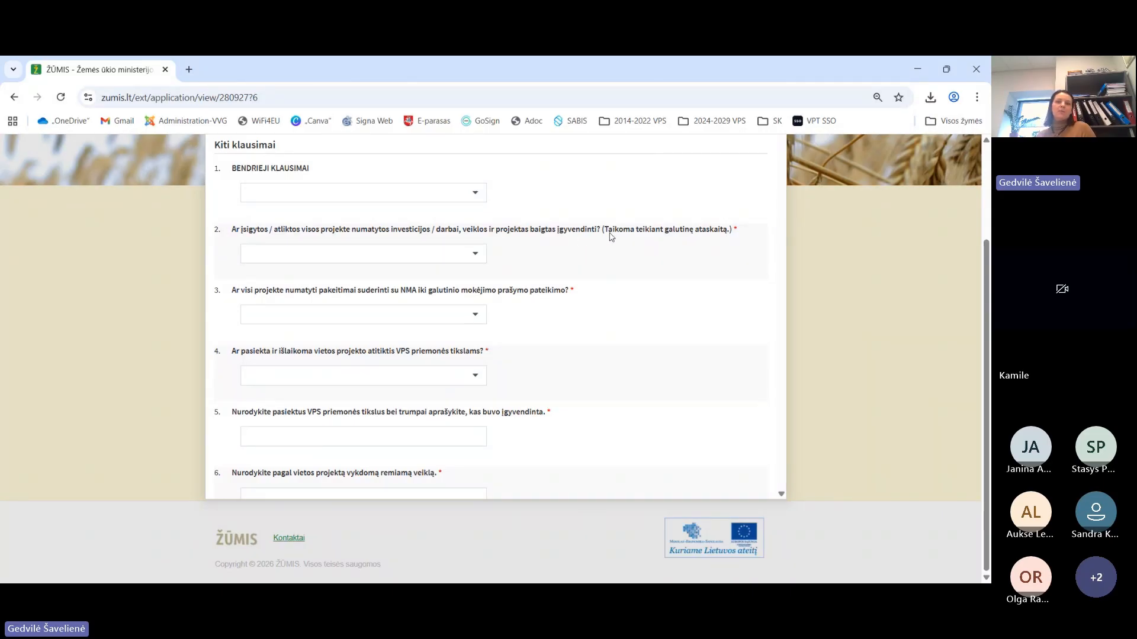
drag(610, 230, 743, 232)
click(578, 237)
click(476, 255)
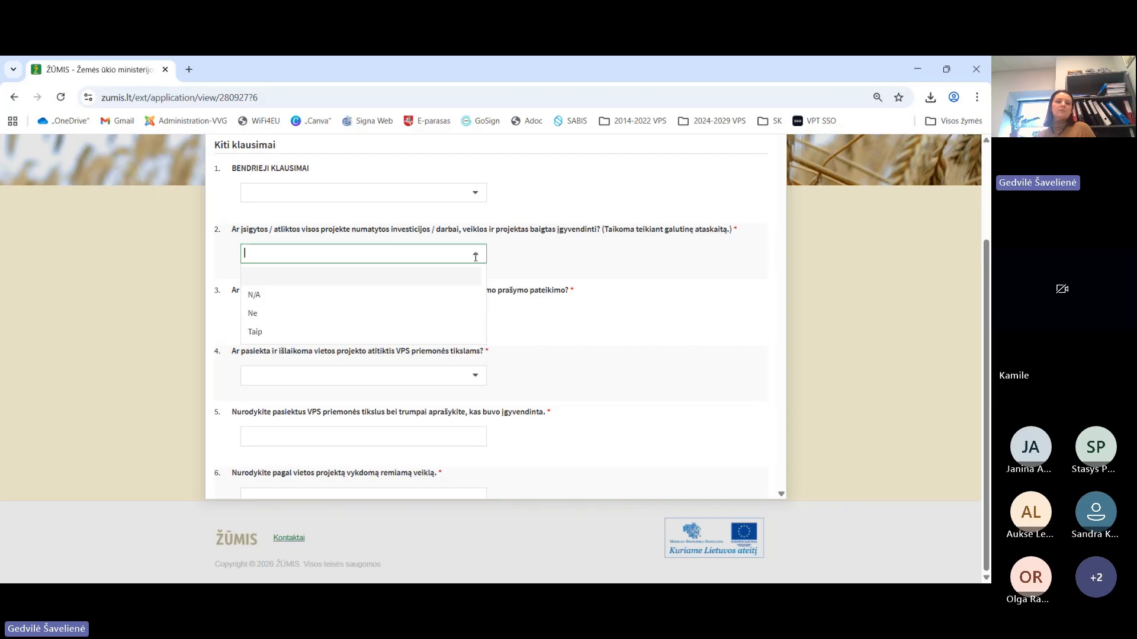
click(251, 294)
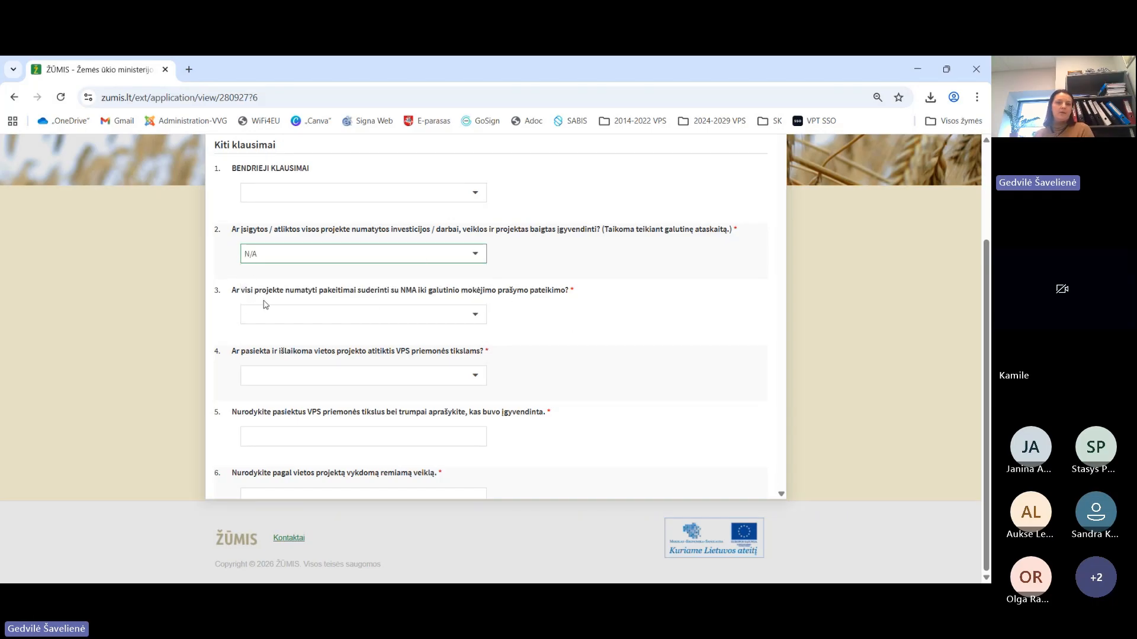
Answer N/a to question 3 on changes agreed with NMA and Taip to question 4 on compliance with the VPS measure's goals.
scroll(247, 303, down, 1)
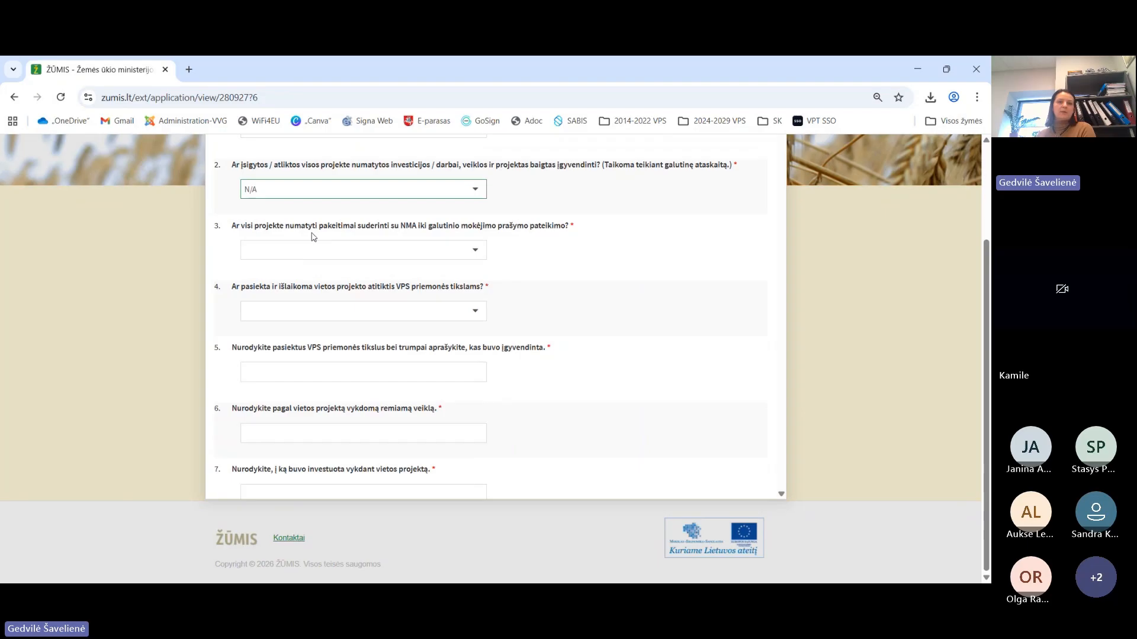
click(468, 256)
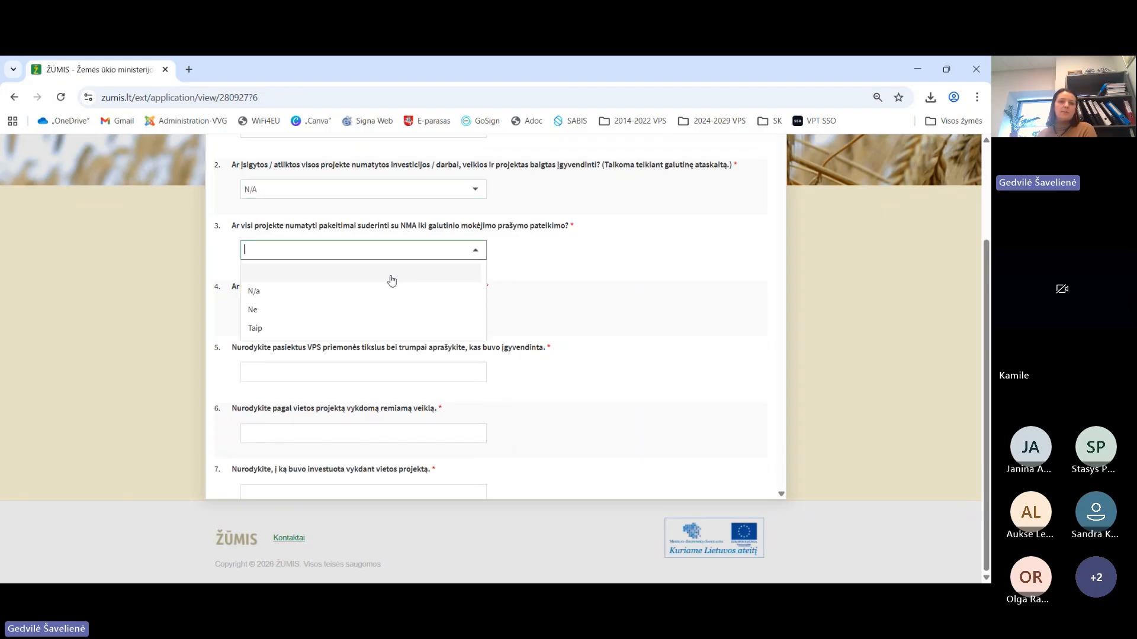
click(330, 293)
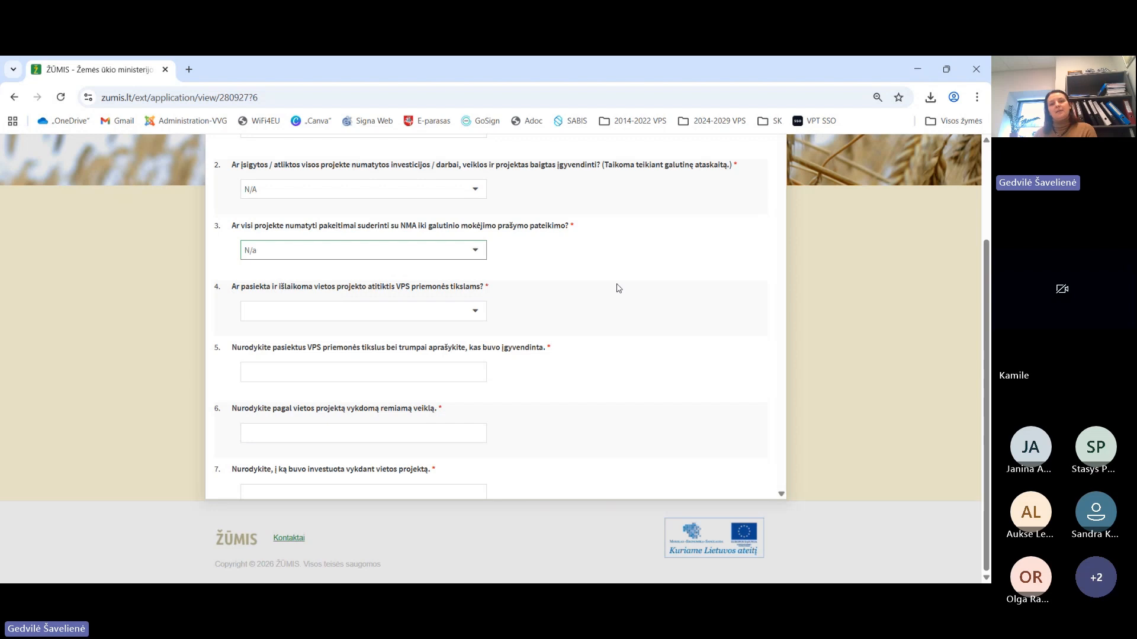
scroll(556, 295, down, 1)
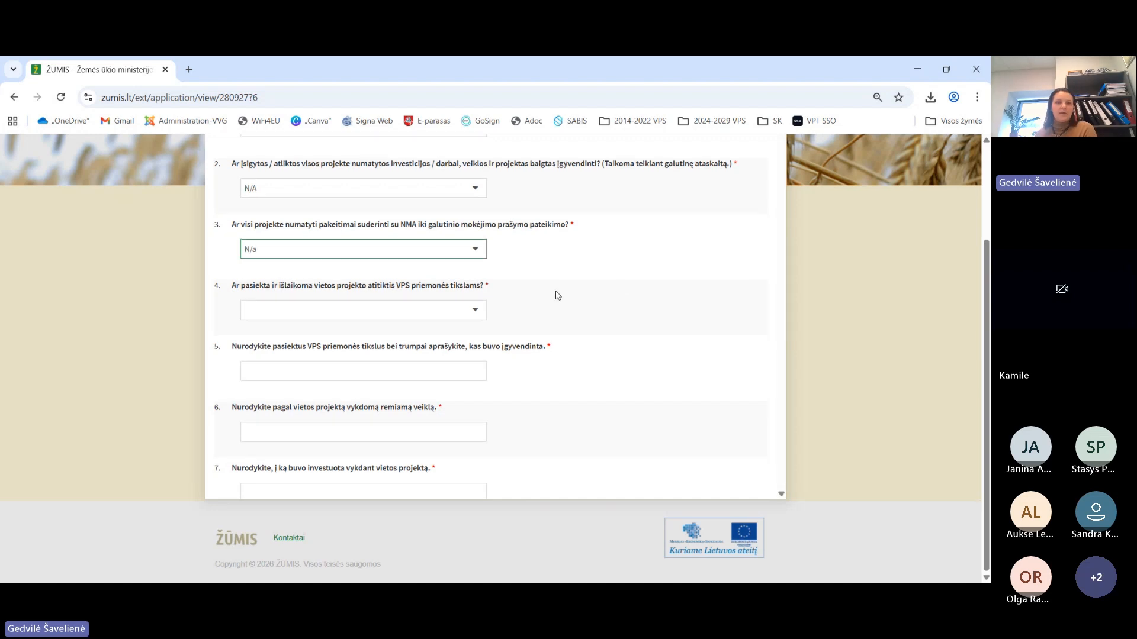
click(469, 248)
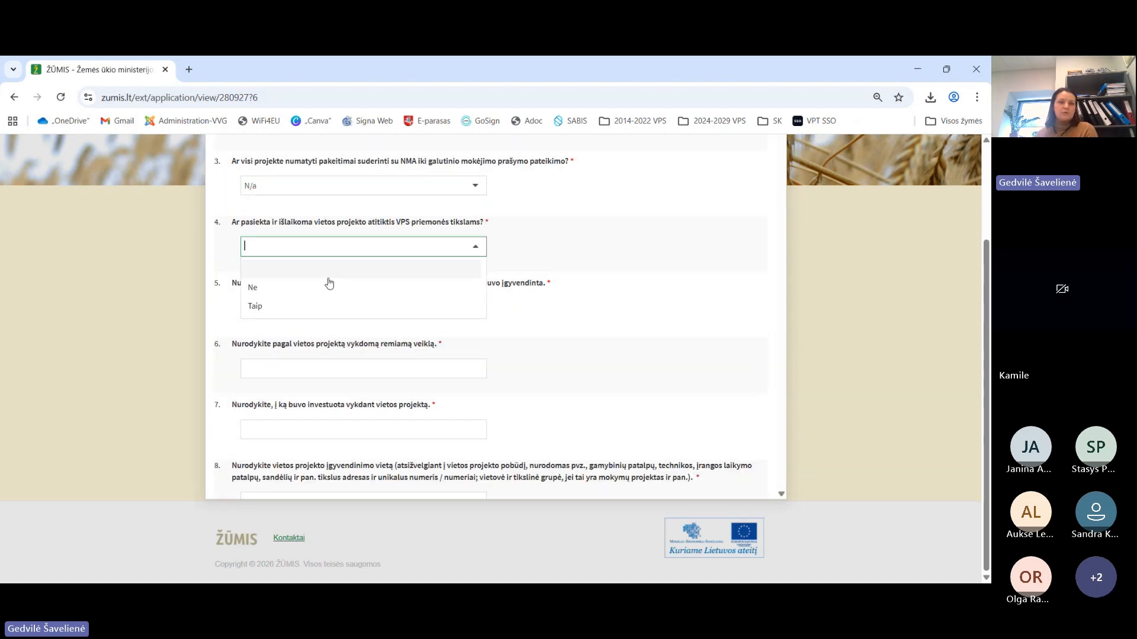
click(314, 305)
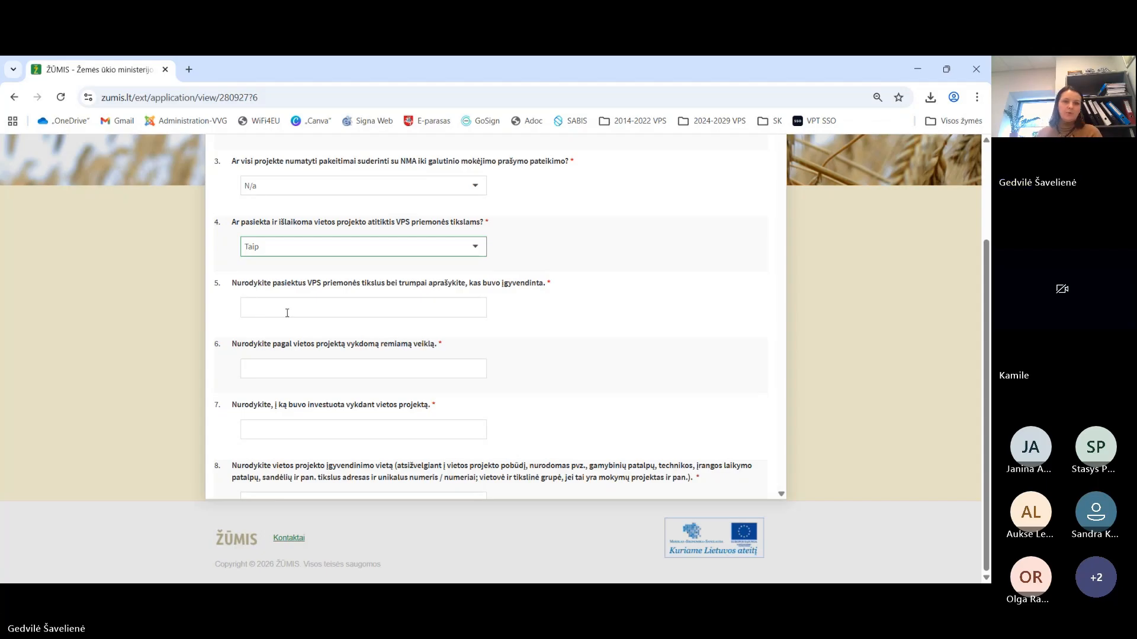
Enter Neaktulau as the answer to question 6 on the supported activity carried out under the local project.
click(287, 313)
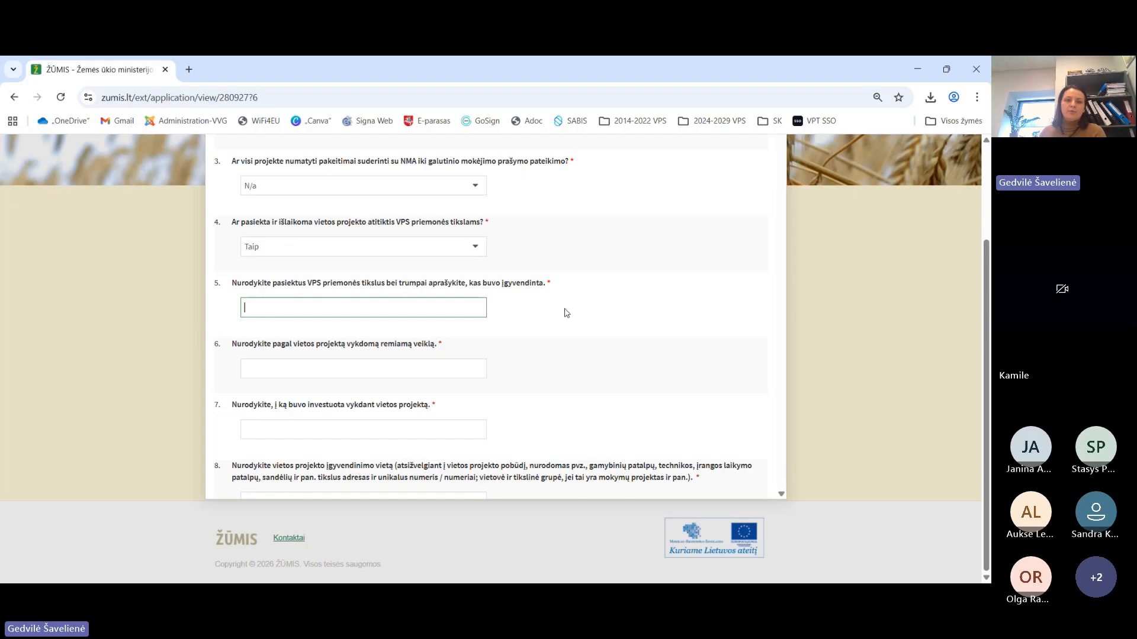
click(391, 370)
scroll(392, 370, down, 1)
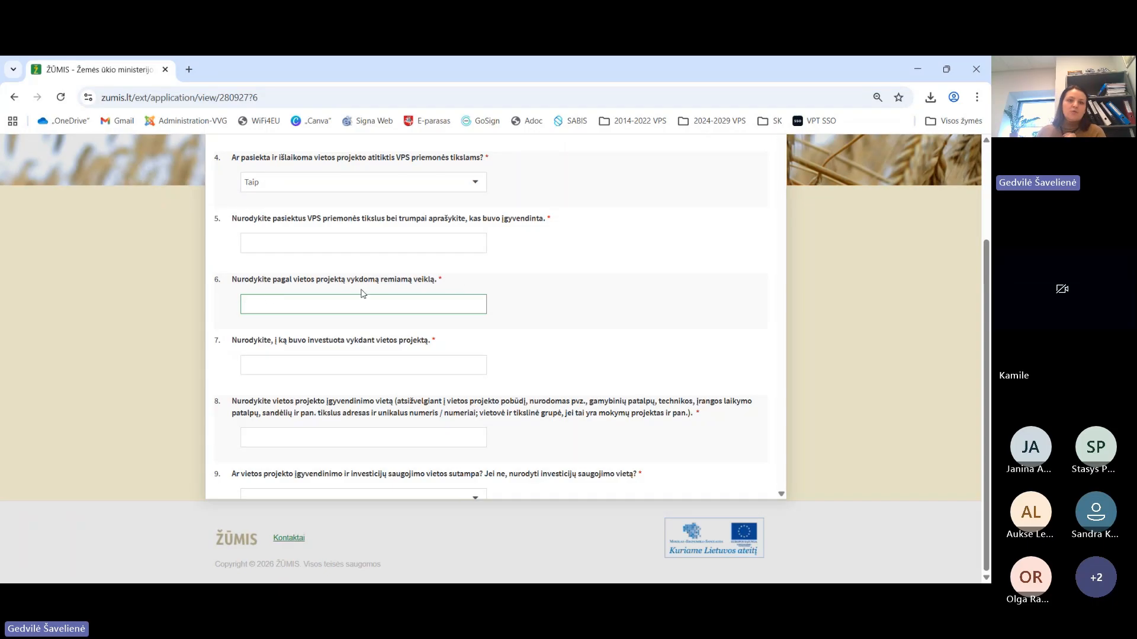
drag(342, 282, 432, 302)
click(406, 312)
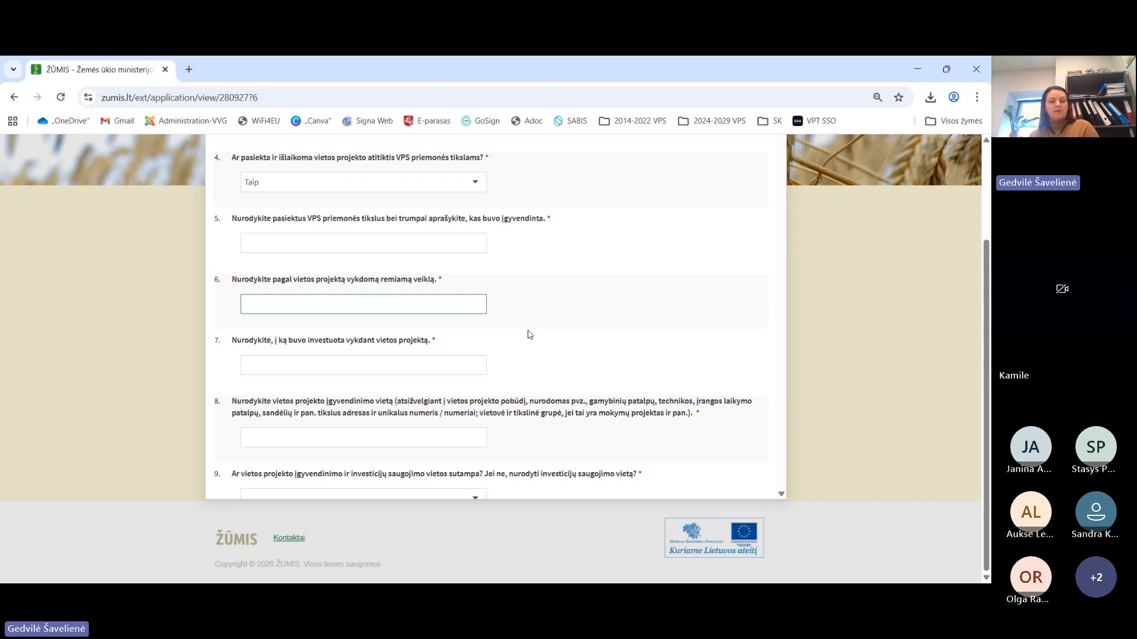
text(aktulau)
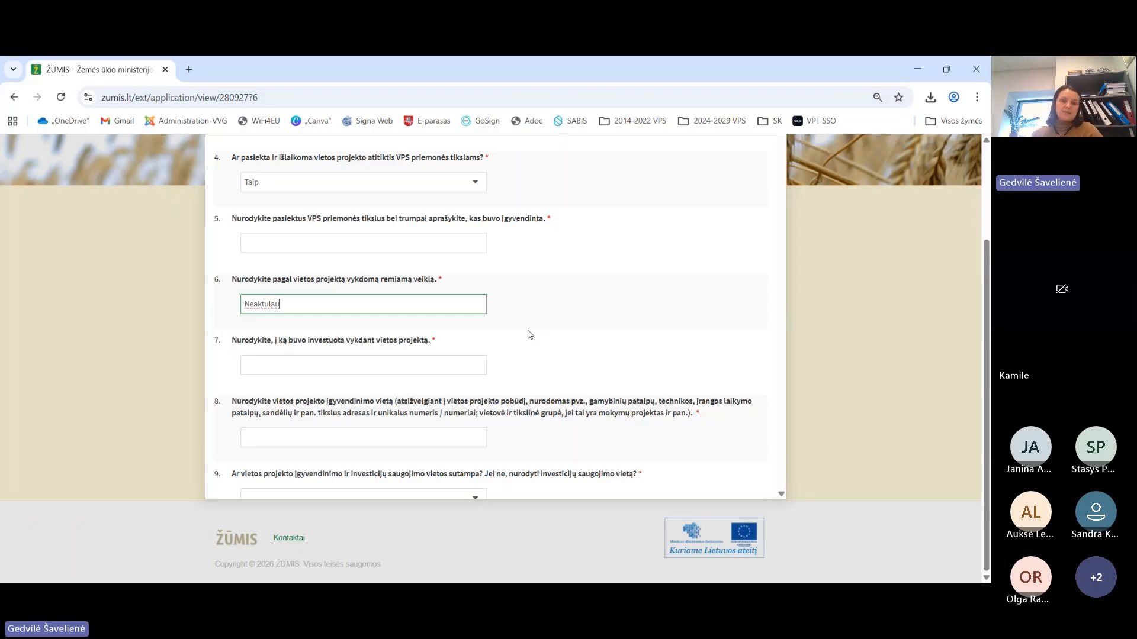
Copy the question 6 answer Neaktulau into question 5 on the achieved VPS measure goals.
click(475, 182)
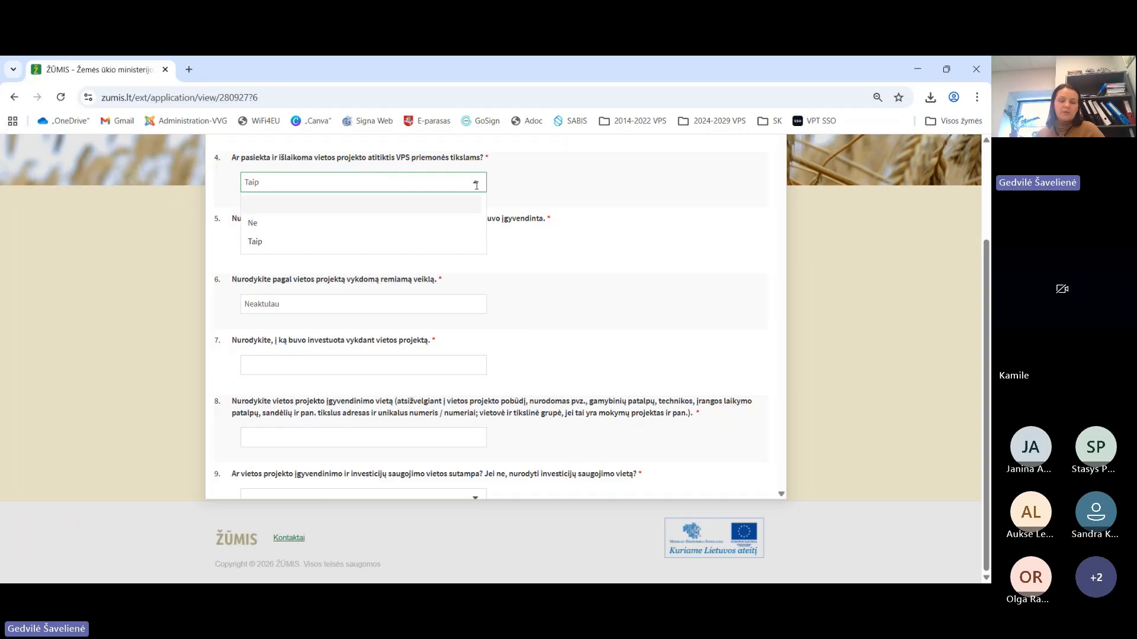
click(474, 182)
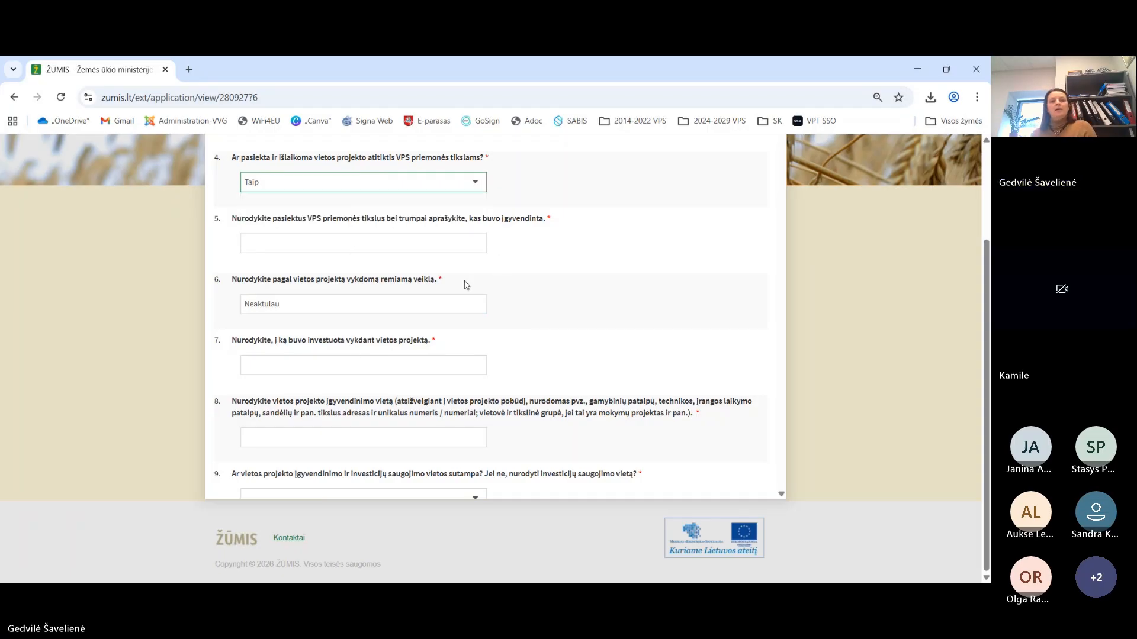
click(550, 223)
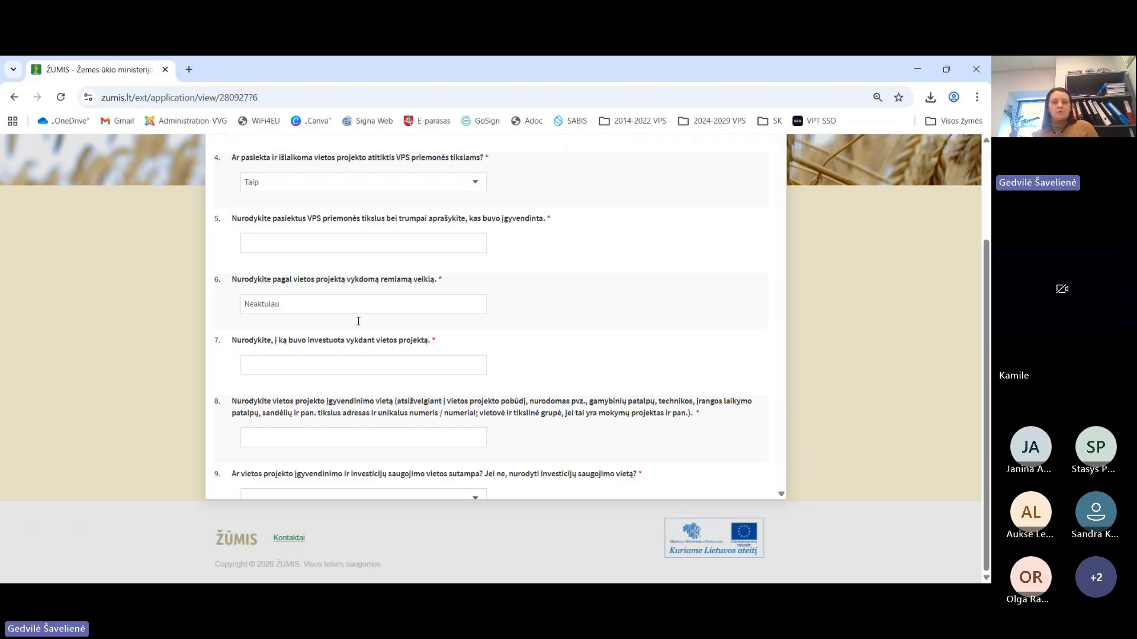
click(413, 239)
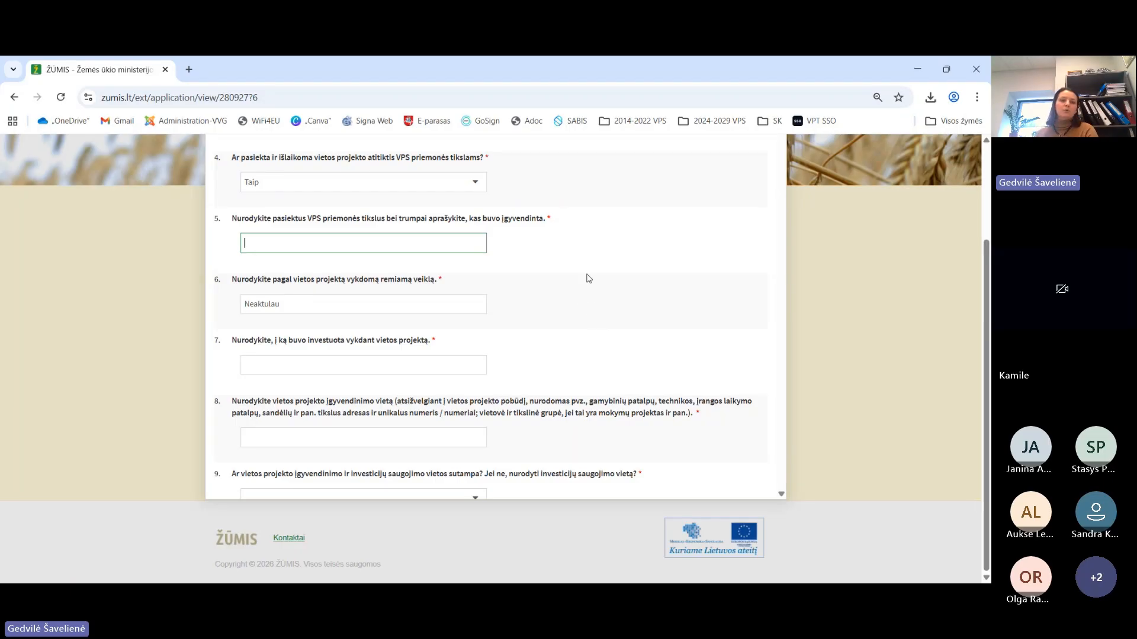
drag(277, 308, 226, 309)
key(ctrl+c)
click(278, 242)
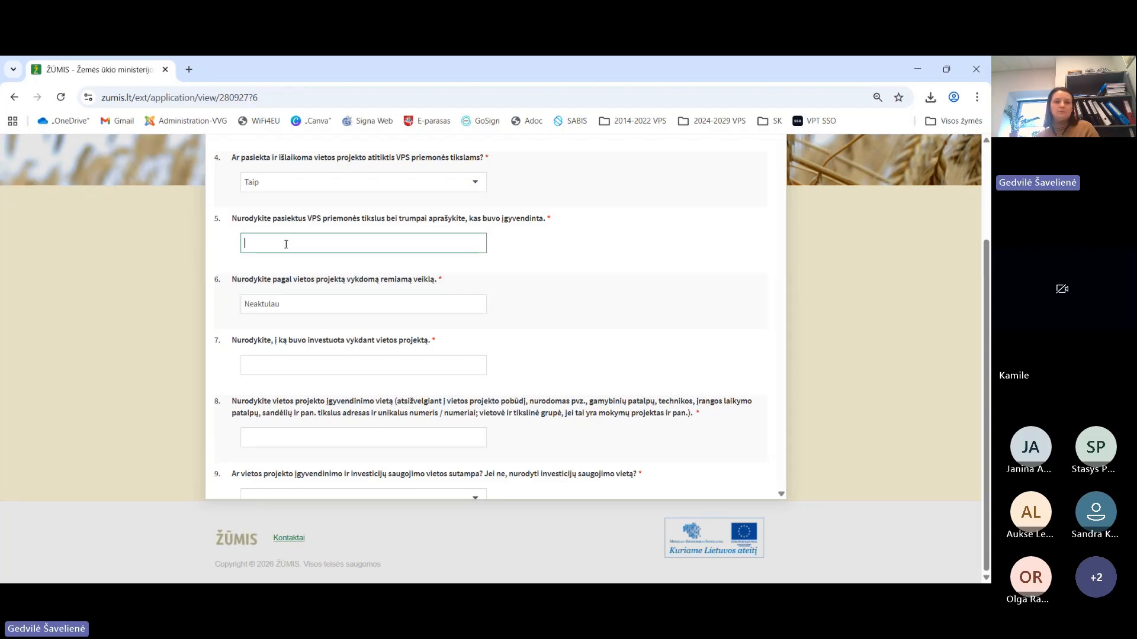
key(ctrl+v)
Enter 0 as the answer to question 7 on what was invested in and question 8 on the project's implementation place.
click(417, 364)
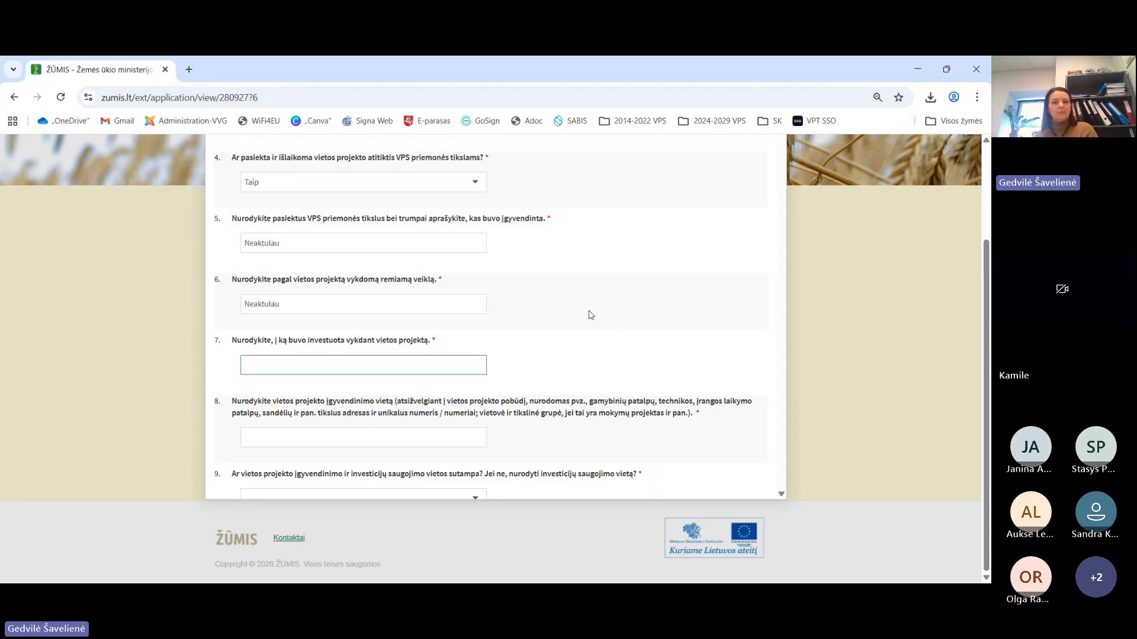
scroll(591, 315, down, 1)
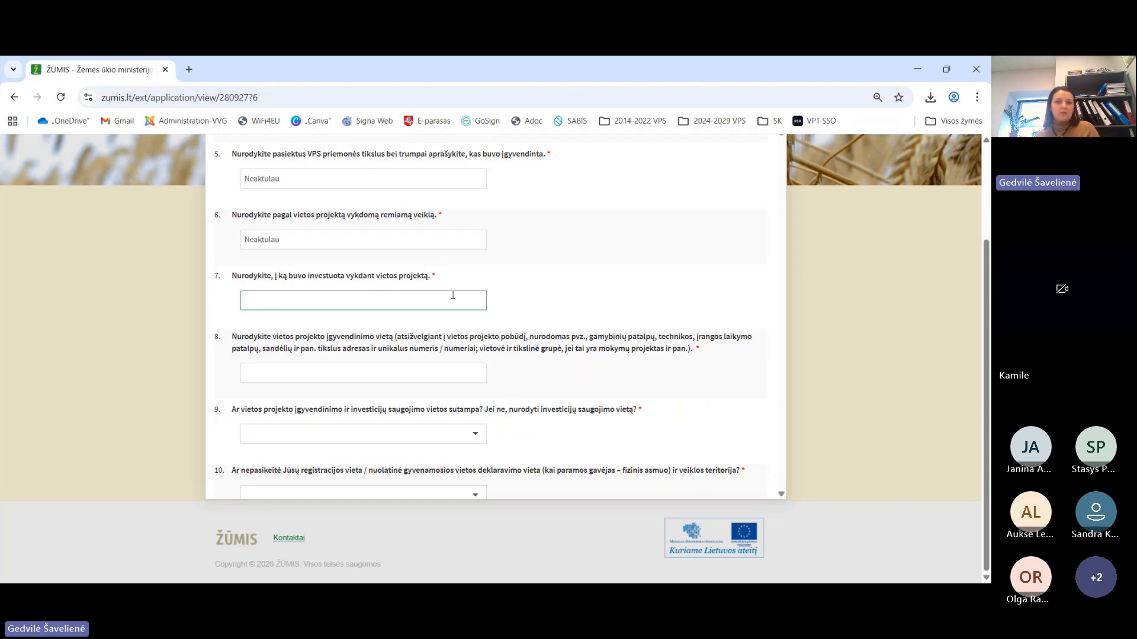
scroll(451, 296, down, 1)
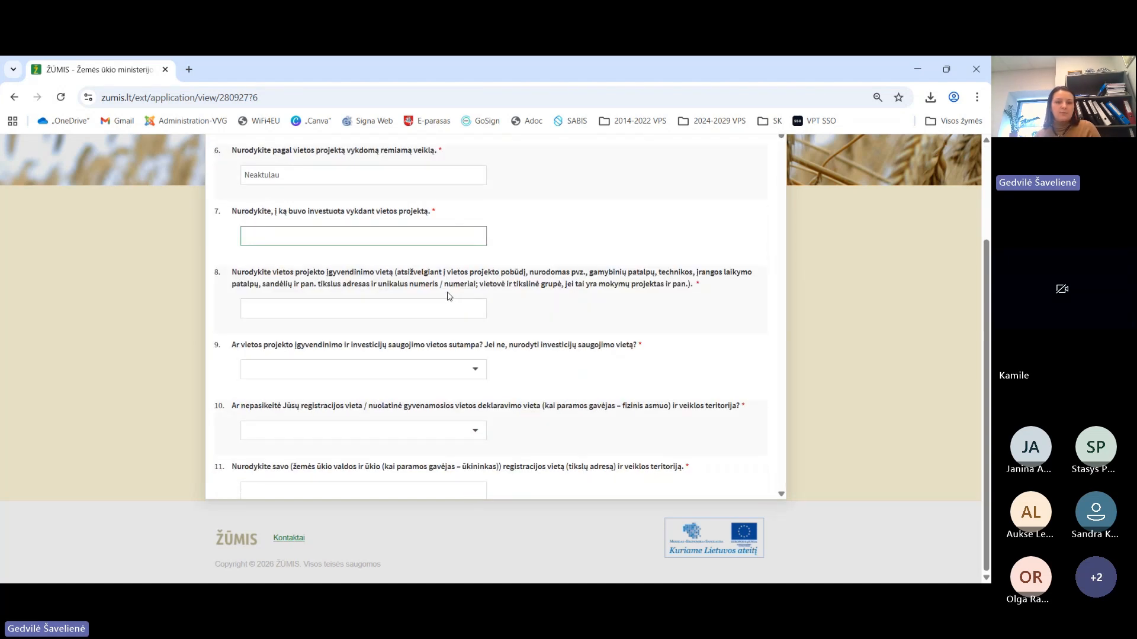
click(425, 312)
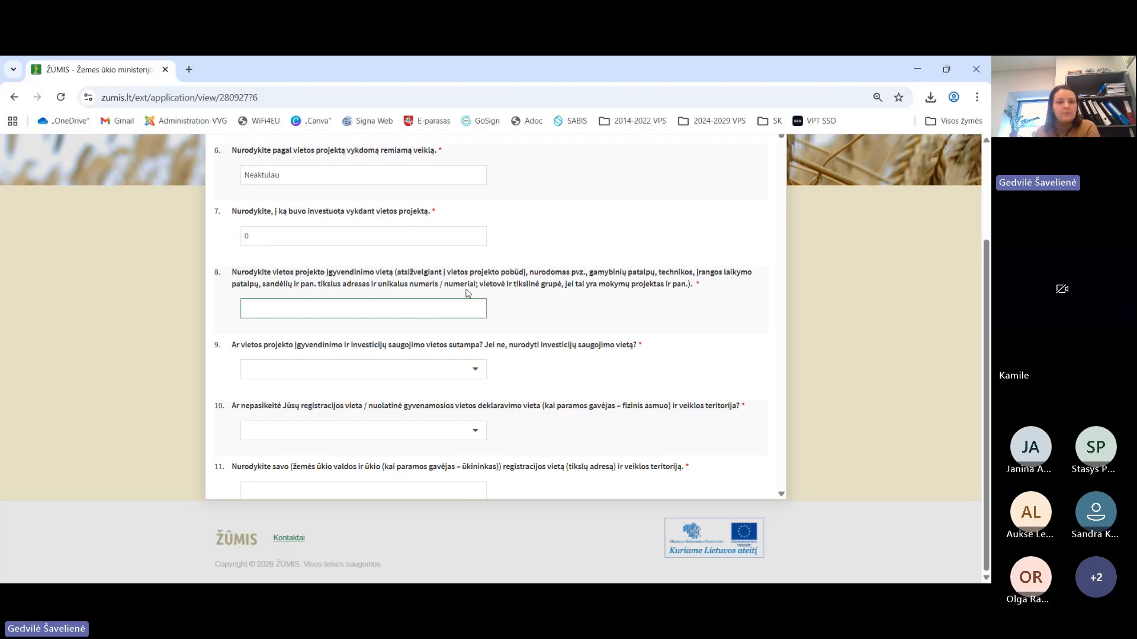
text(0)
Answer Taip to question 9 on matching implementation and storage places and question 10 on the unchanged registration place and activity territory.
scroll(468, 293, down, 2)
click(426, 240)
click(283, 300)
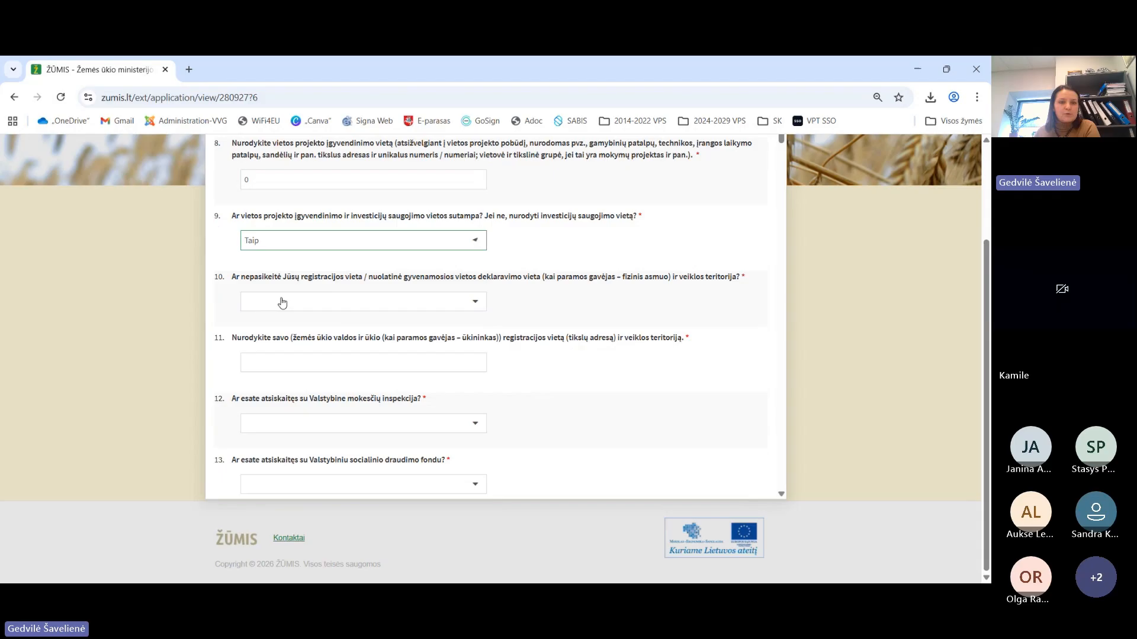
click(338, 306)
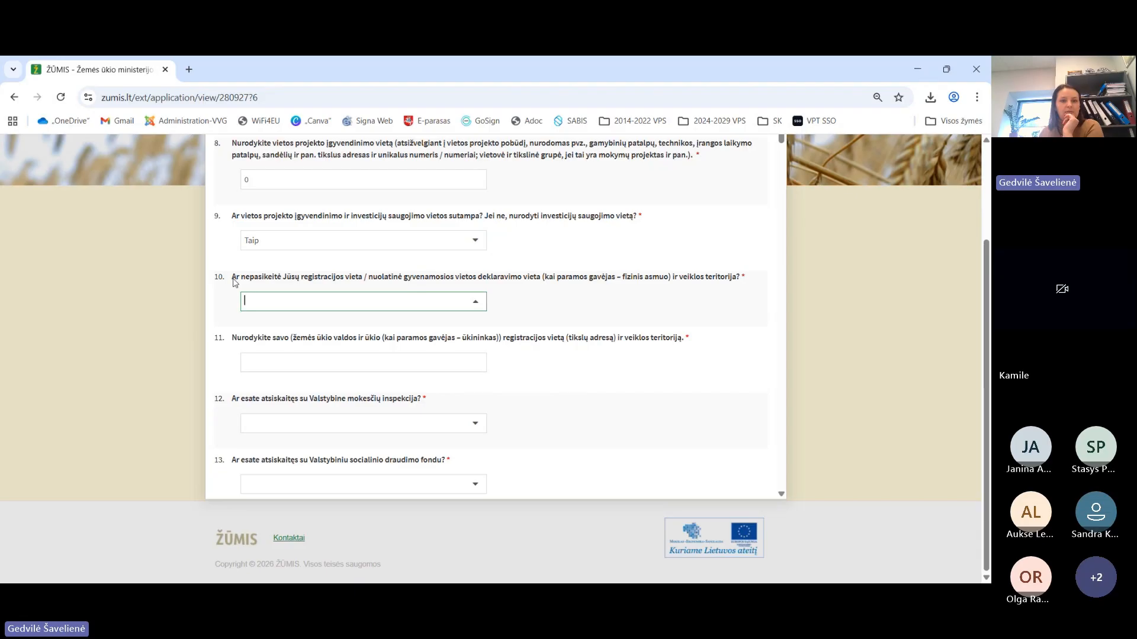
drag(234, 278, 380, 292)
click(383, 279)
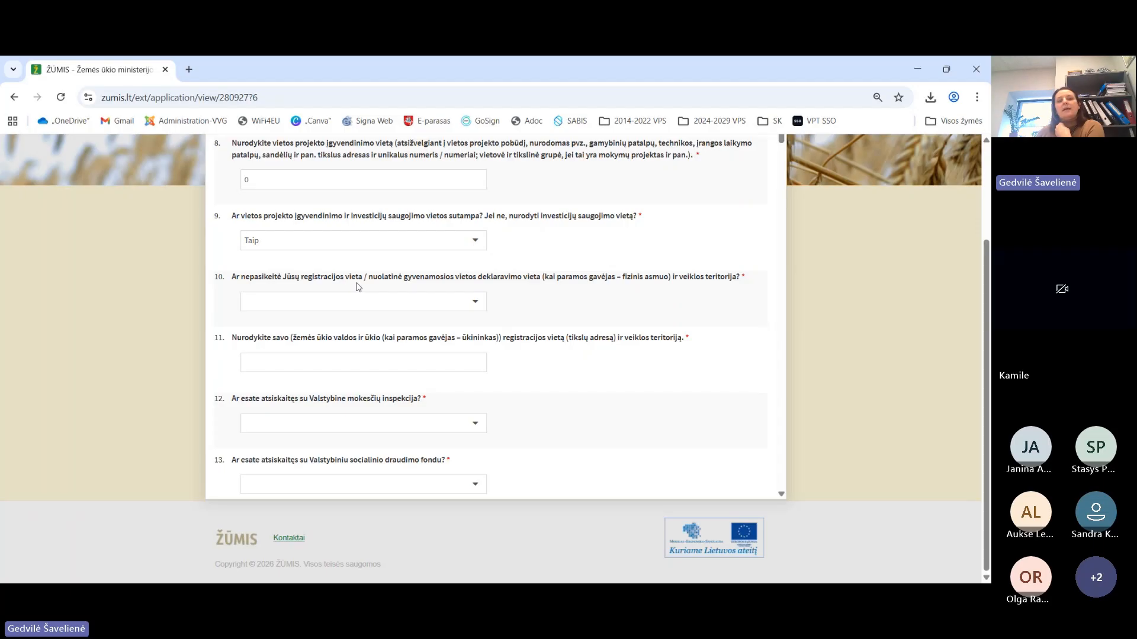
click(442, 305)
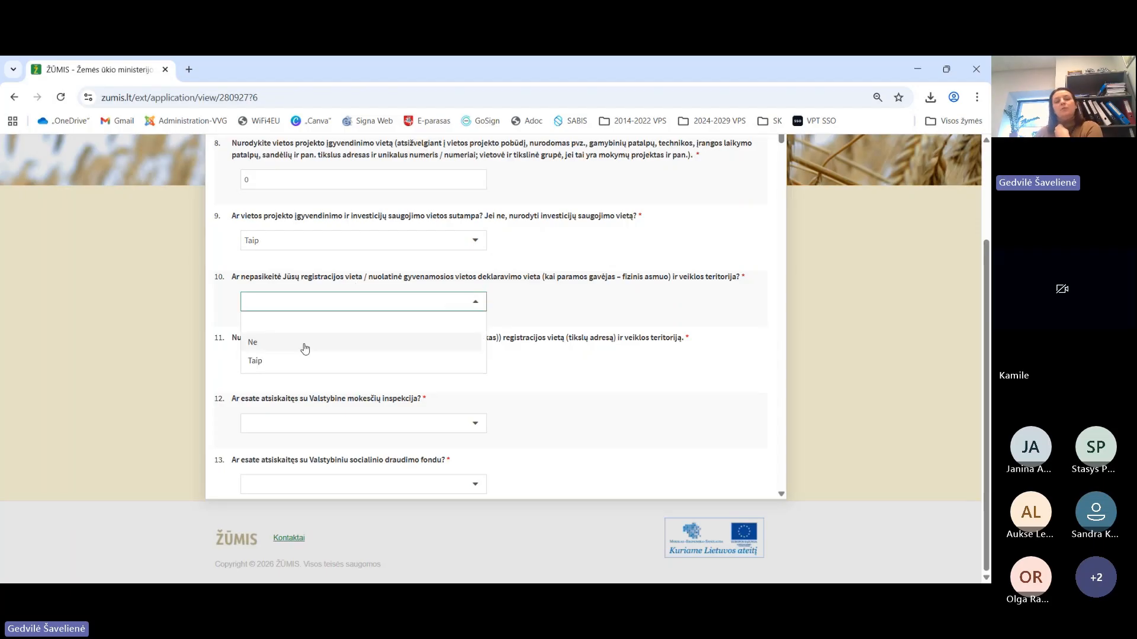
click(288, 364)
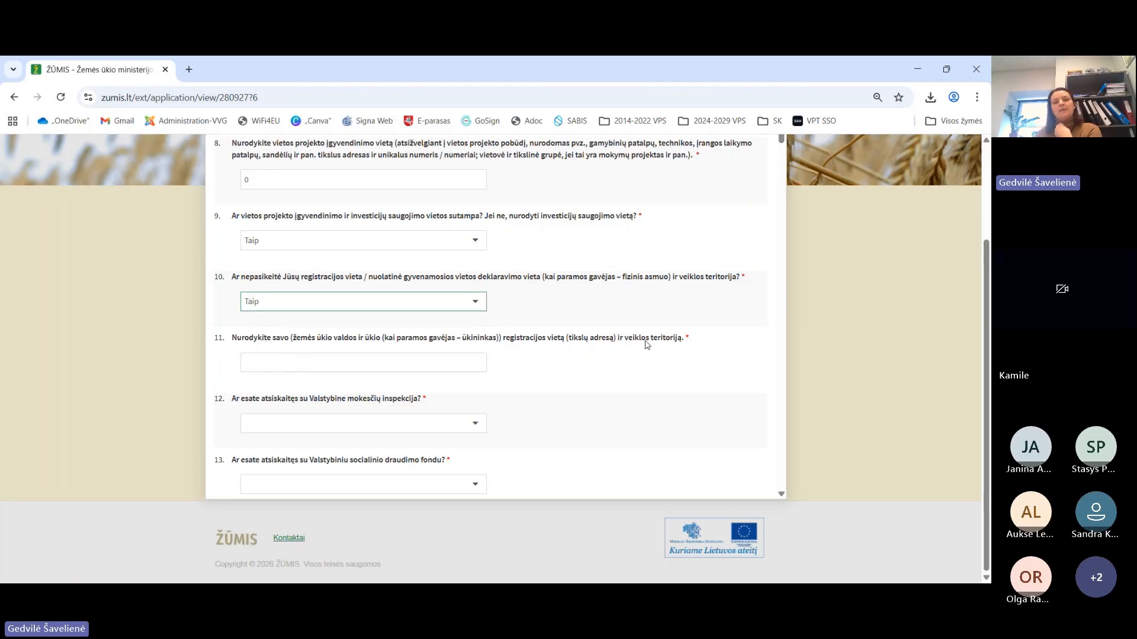
click(562, 309)
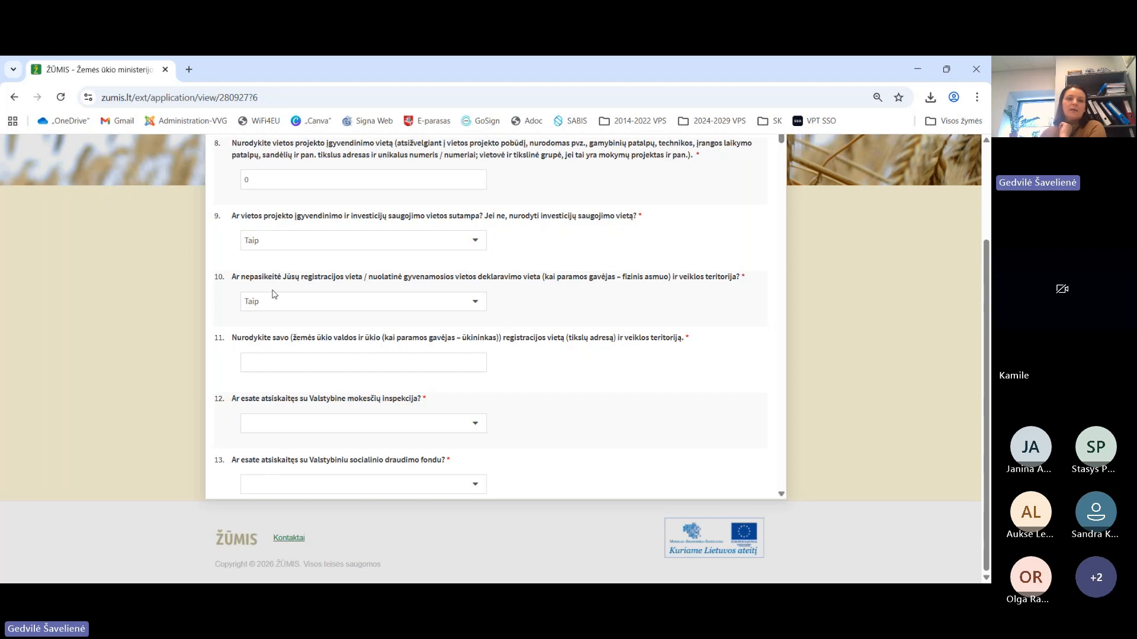
drag(232, 277, 283, 281)
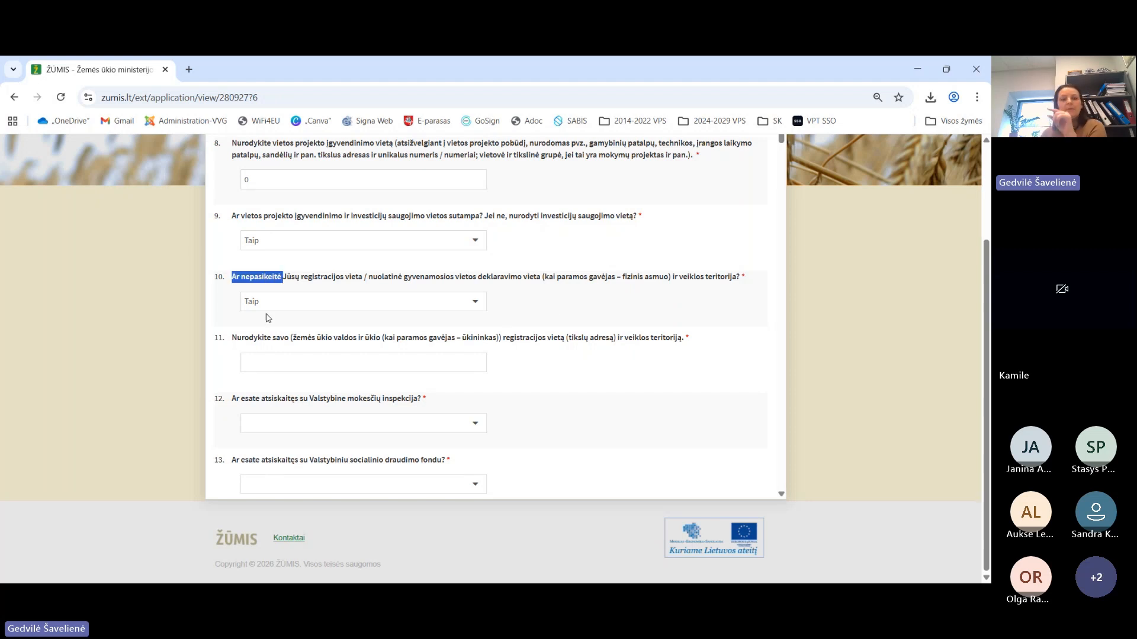
Answer Taip to question 16 on having no bankruptcy case and not being in liquidation.
click(318, 429)
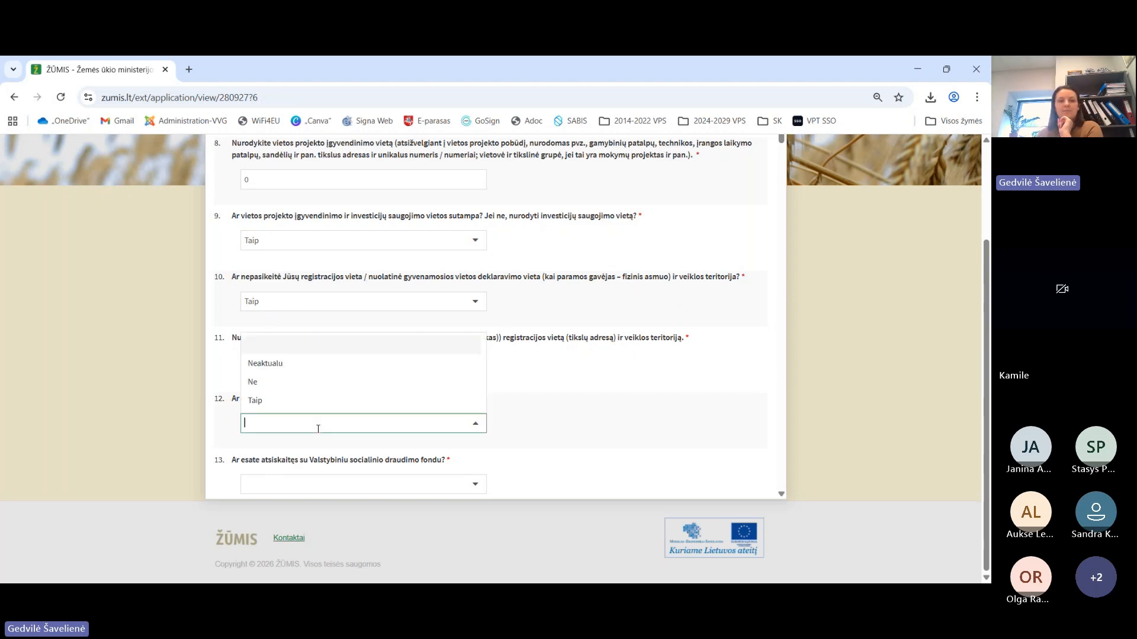
scroll(579, 373, down, 5)
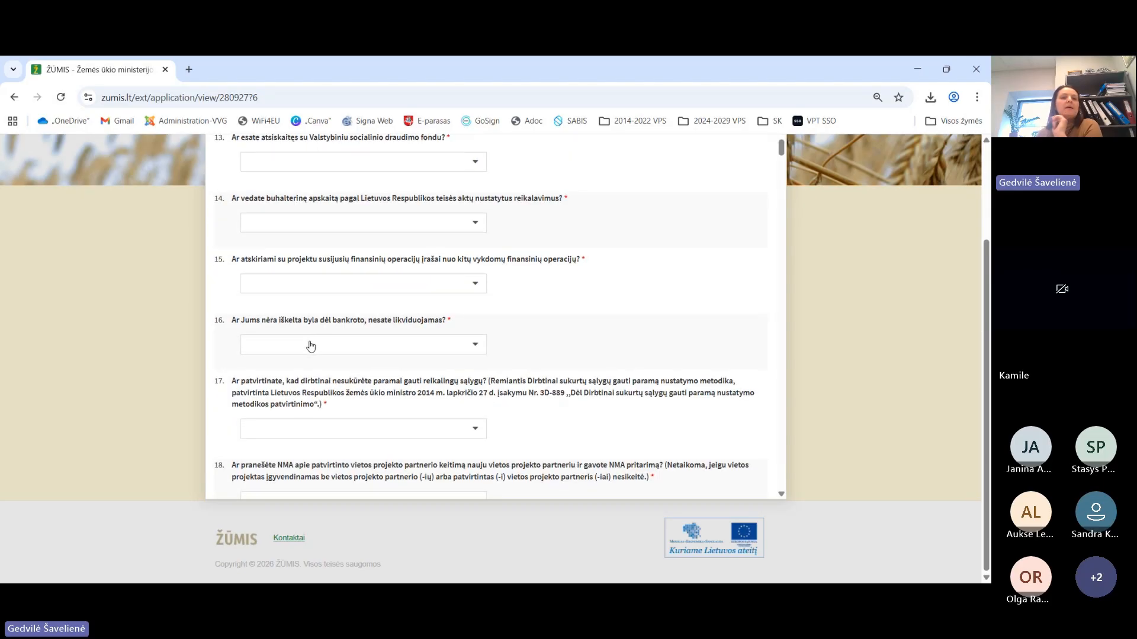
click(308, 347)
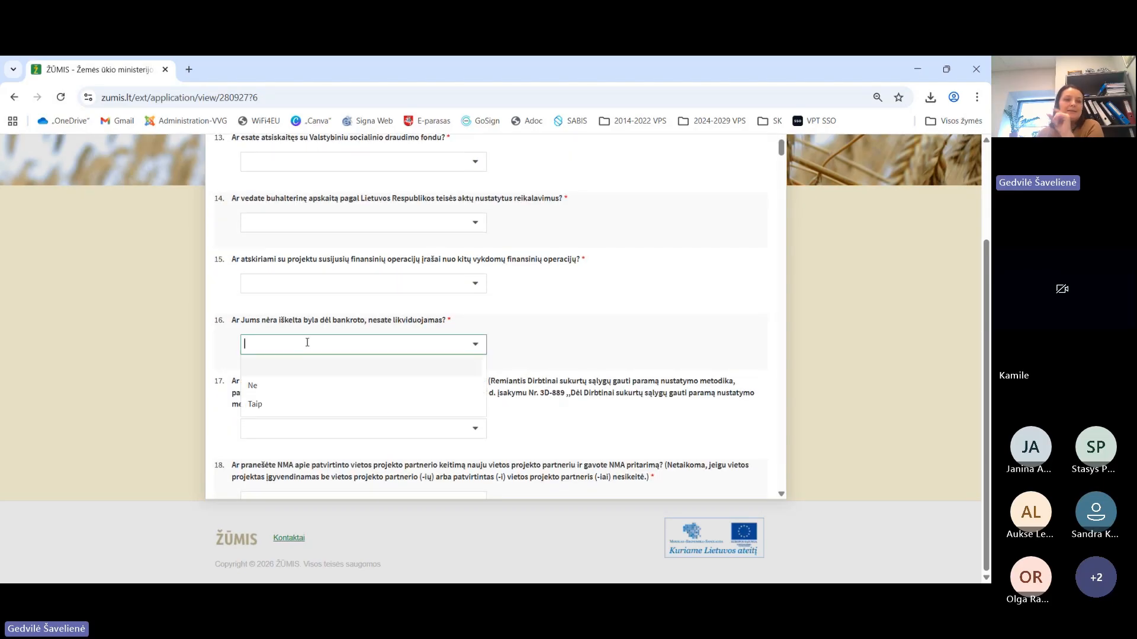
click(292, 401)
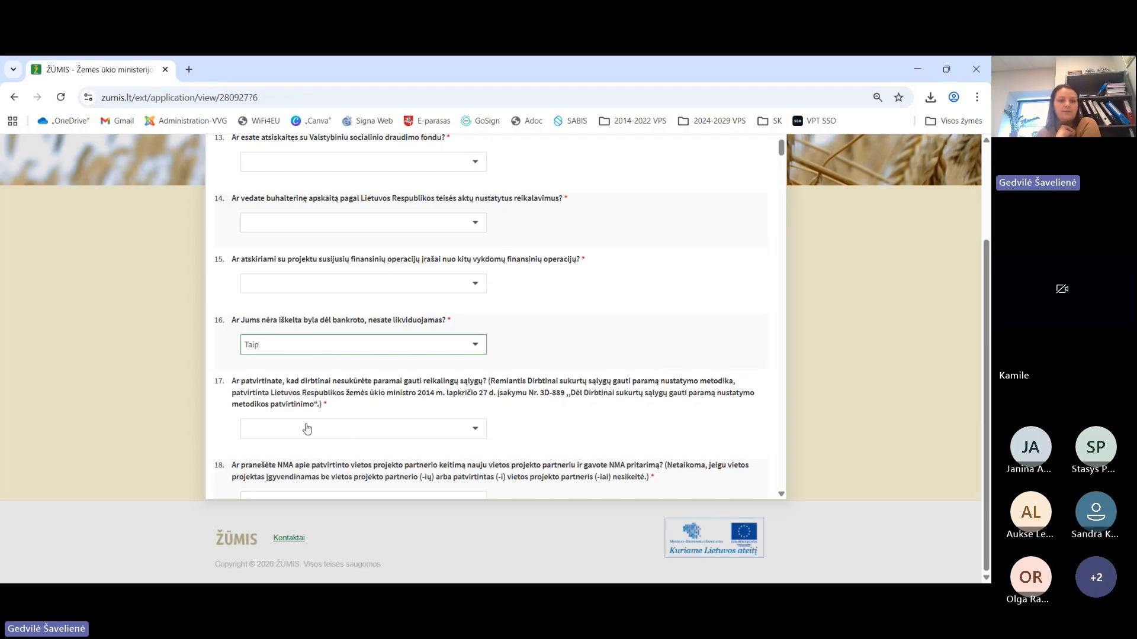
Enter 0 as the answer to question 11 on the registration place and activity territory.
scroll(289, 318, up, 3)
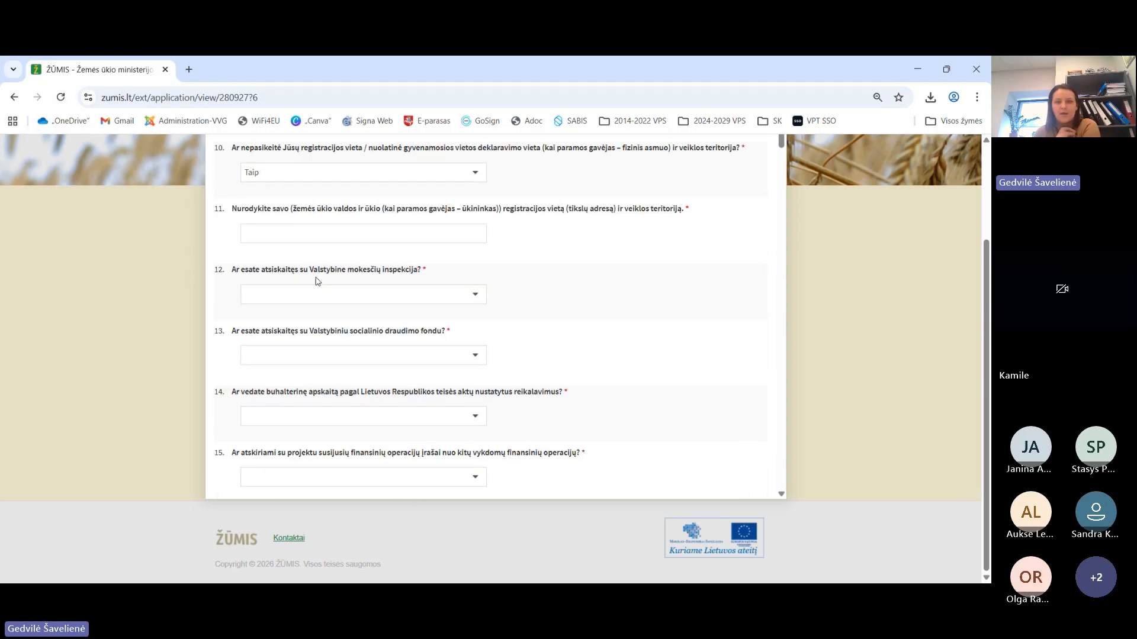
scroll(458, 293, up, 1)
click(436, 299)
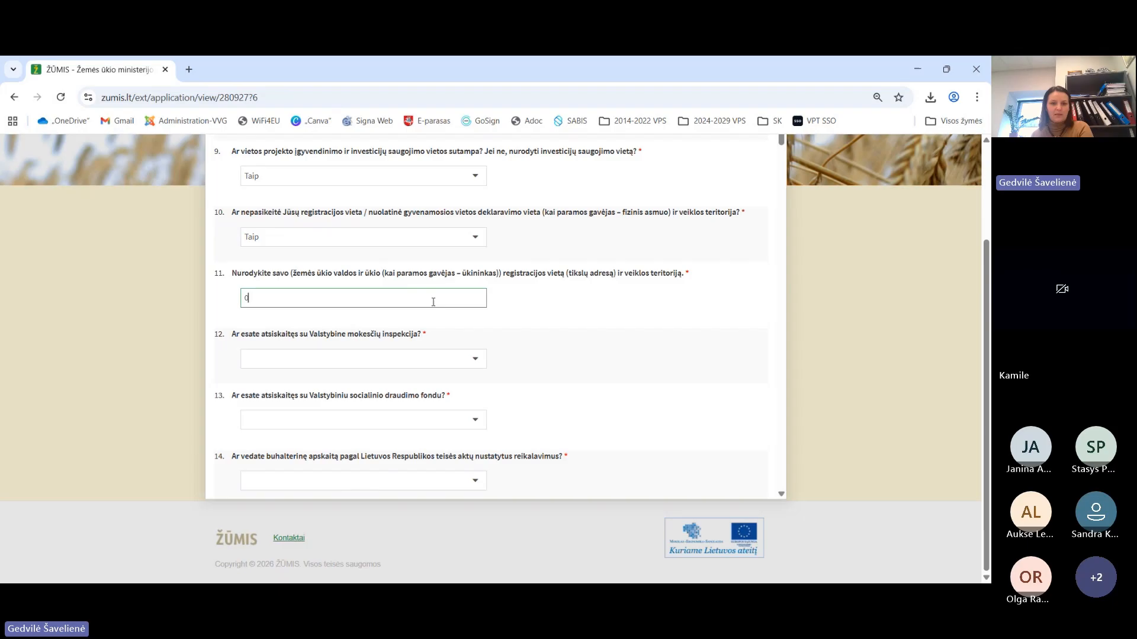
text(0)
Answer Taip to questions 12 and 13 on being settled with the State Tax Inspectorate and the State Social Insurance Fund.
click(394, 358)
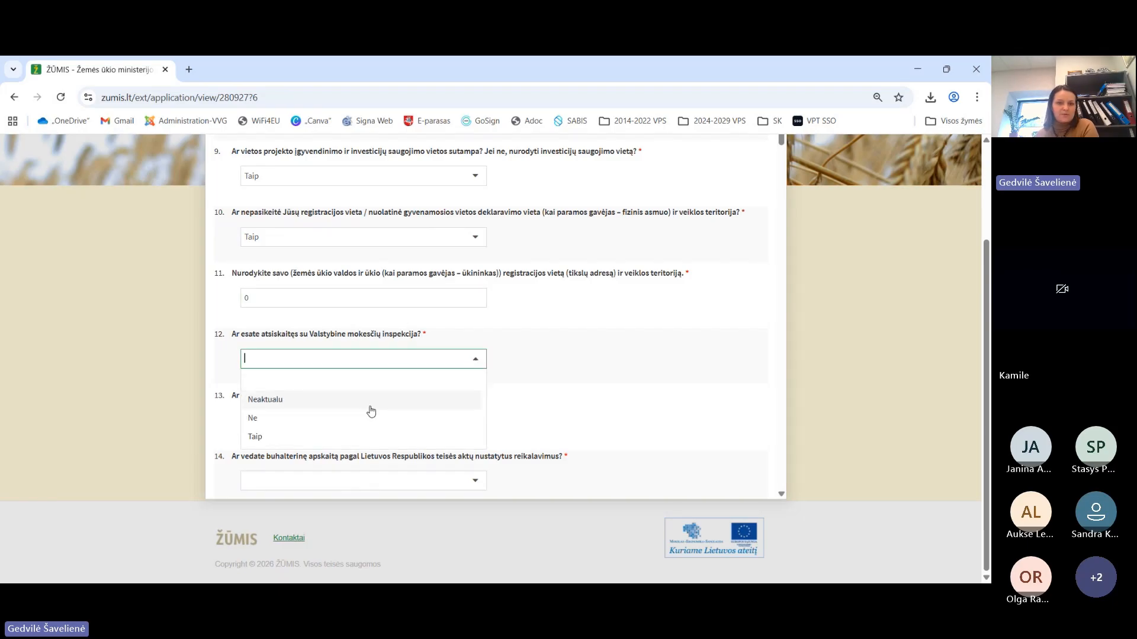
click(335, 436)
click(329, 420)
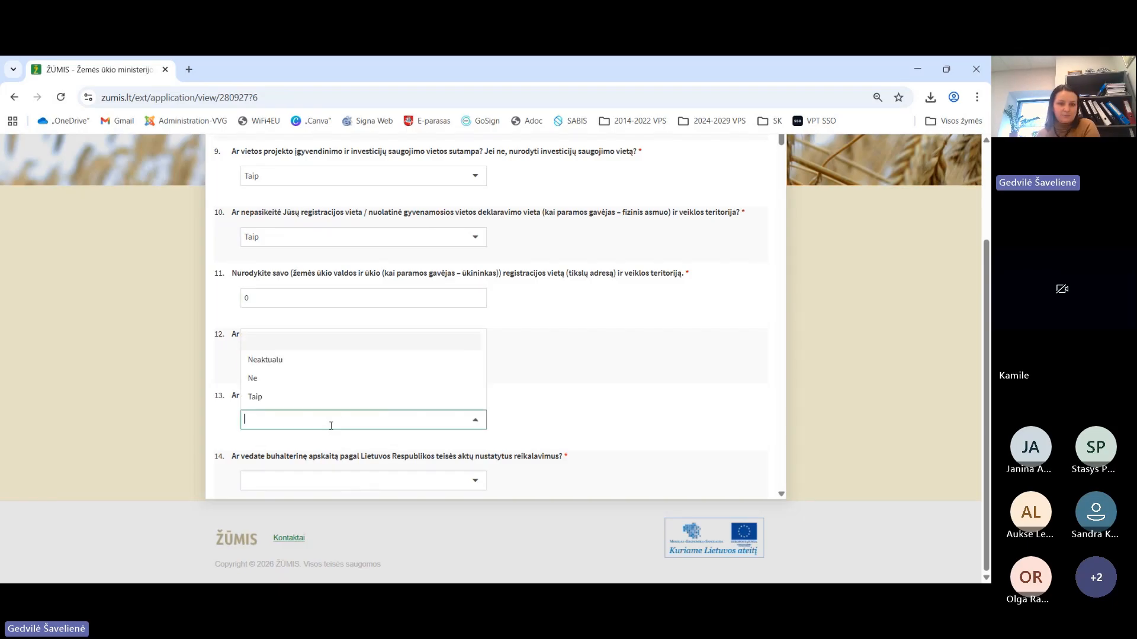
click(295, 396)
Answer Taip to question 14 on keeping accounts as required by law and question 15 on separate records of project transactions.
scroll(519, 336, down, 4)
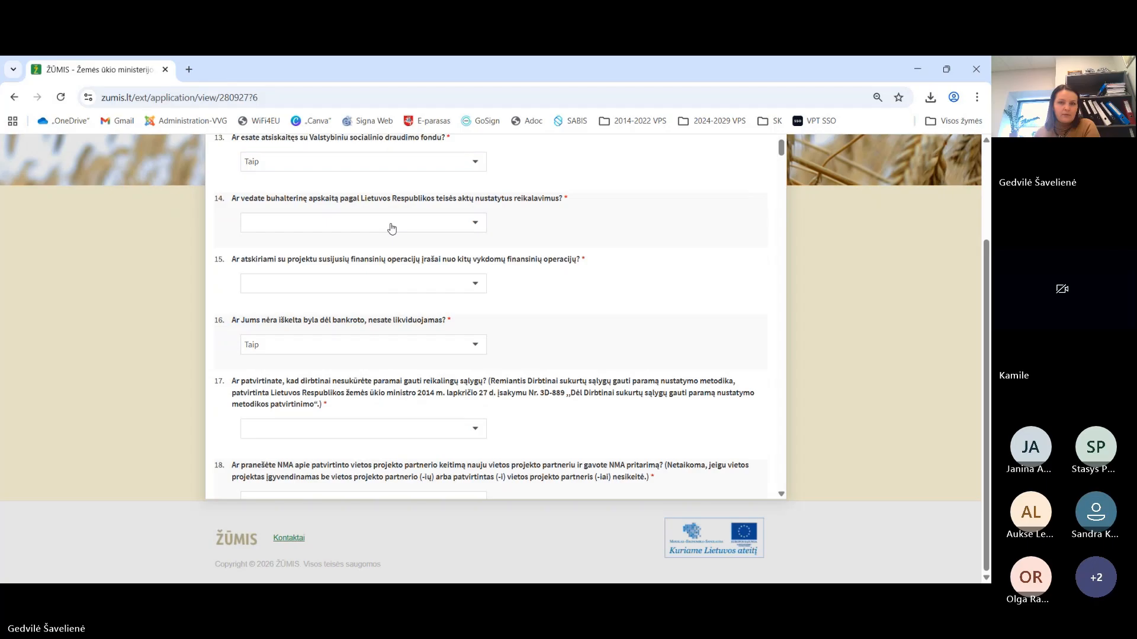
click(388, 223)
click(364, 283)
click(367, 282)
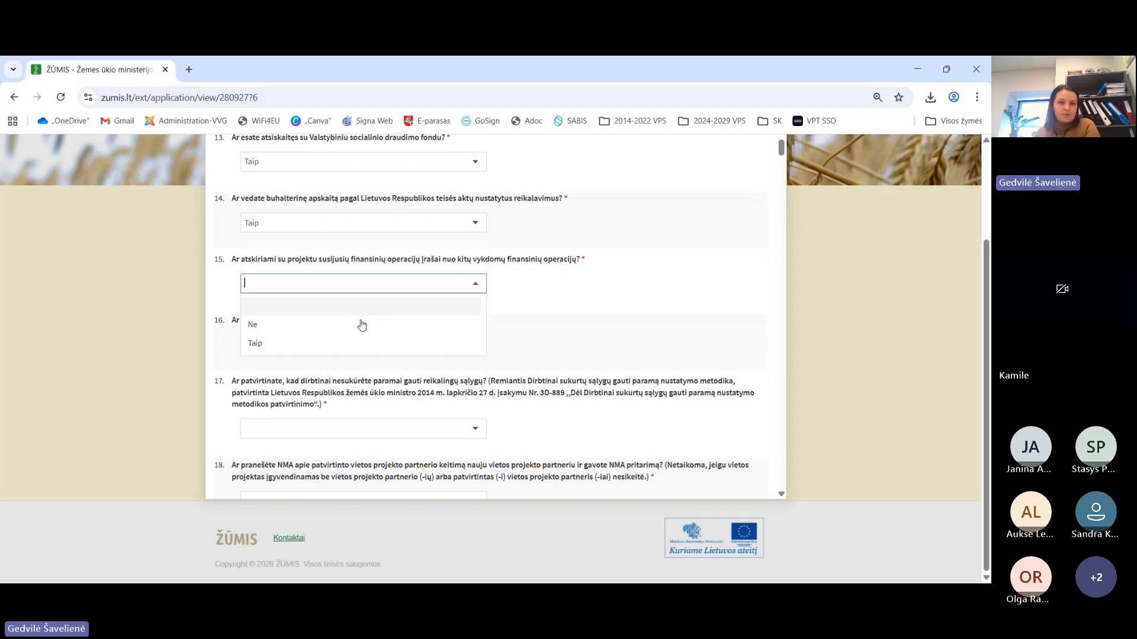
click(354, 345)
Answer Taip to question 17 on not artificially creating support conditions and question 18 on reporting a project partner change to NMA.
scroll(448, 344, down, 2)
click(413, 291)
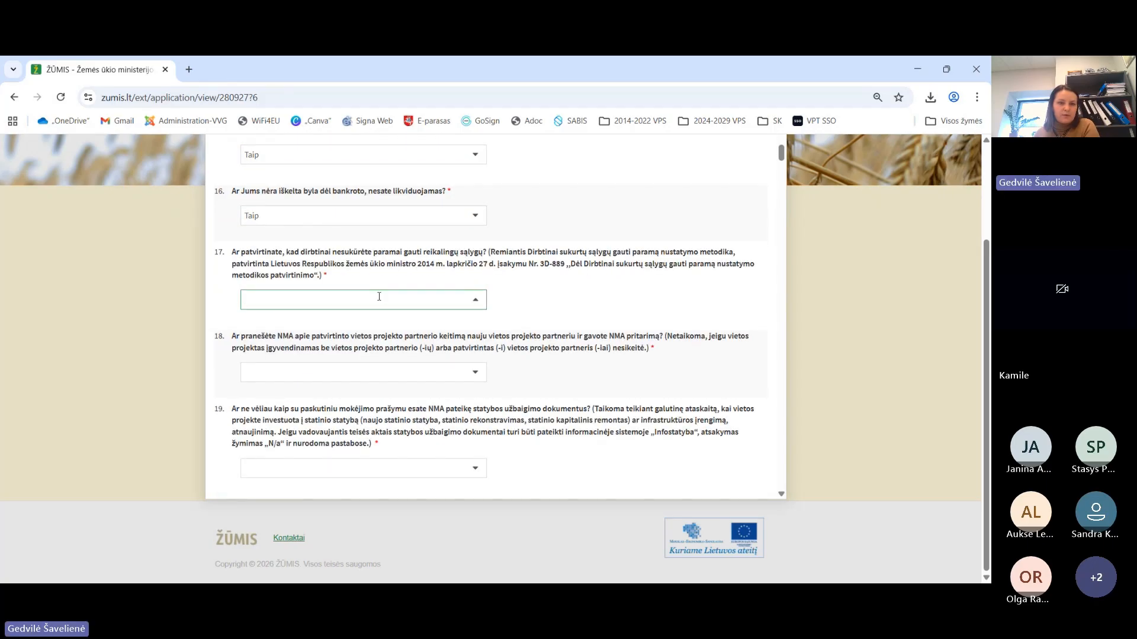
click(325, 386)
click(325, 382)
click(298, 454)
Answer N/A to question 19 on construction completion documents and Taip to question 20 on the licence or permit copy.
scroll(368, 354, down, 2)
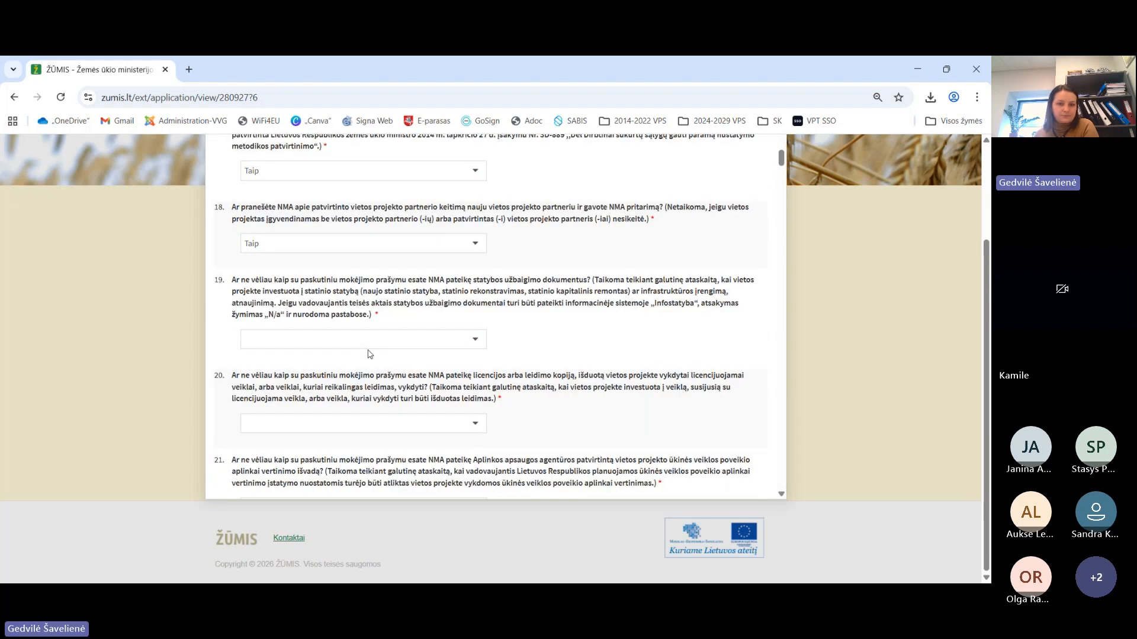
click(367, 340)
click(362, 385)
click(358, 420)
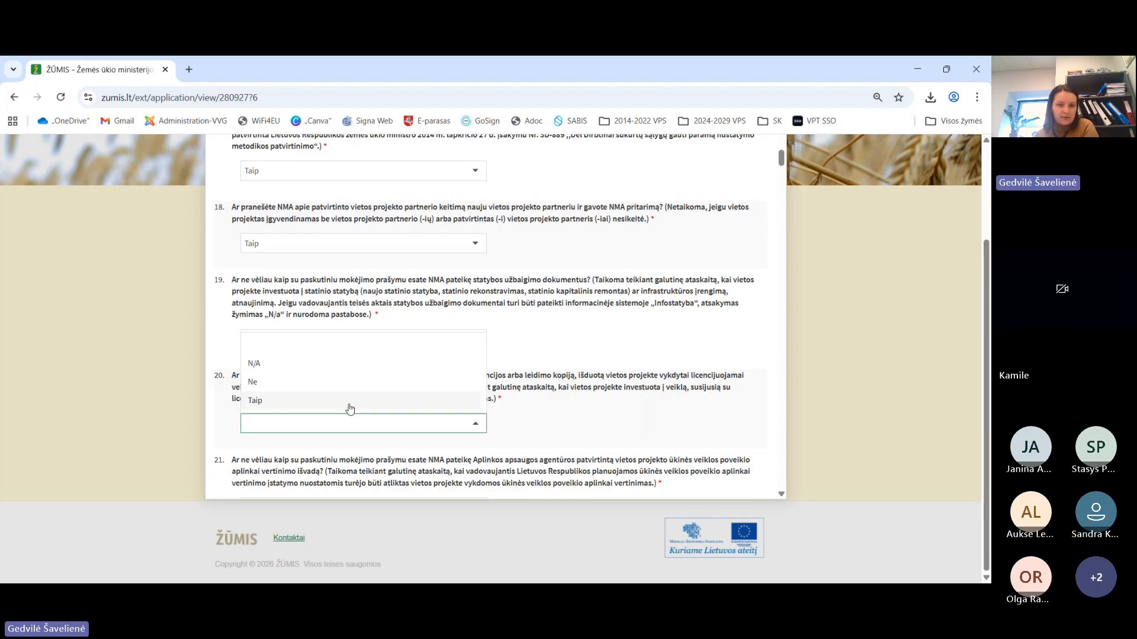
click(350, 408)
Answer N/A to question 21 on the environmental impact assessment conclusion and Taip to question 22 on unchanged business status declaration data.
scroll(352, 409, down, 2)
click(353, 378)
click(350, 416)
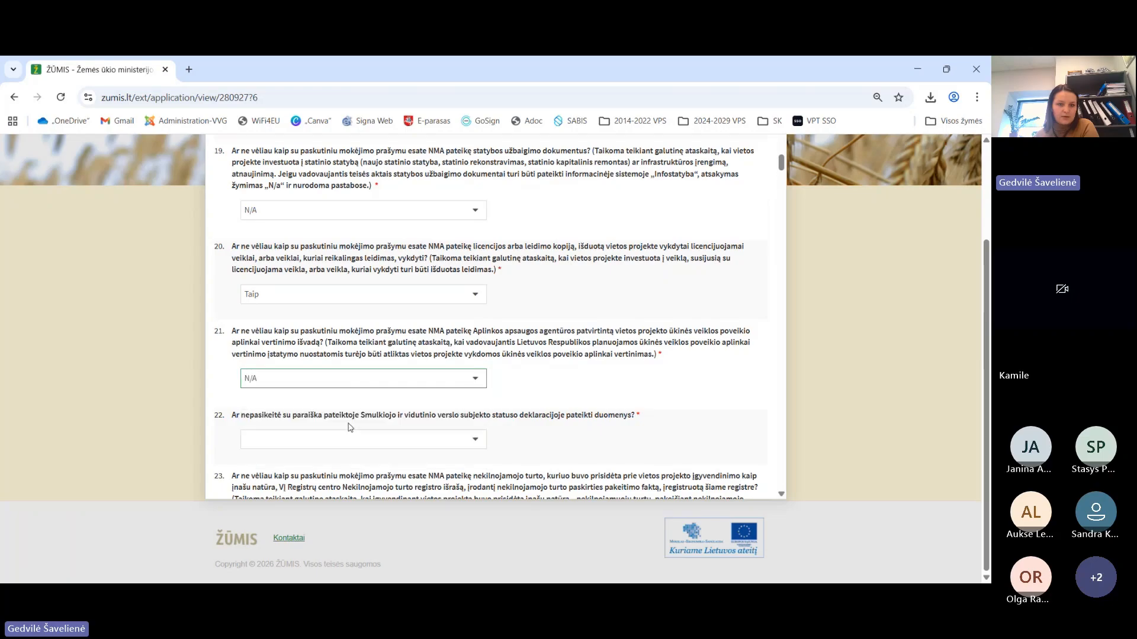
click(349, 438)
click(349, 416)
Answer N/A to question 23 on the real estate purpose change extract and question 24 on practical information seminar documents.
scroll(349, 416, down, 2)
click(348, 402)
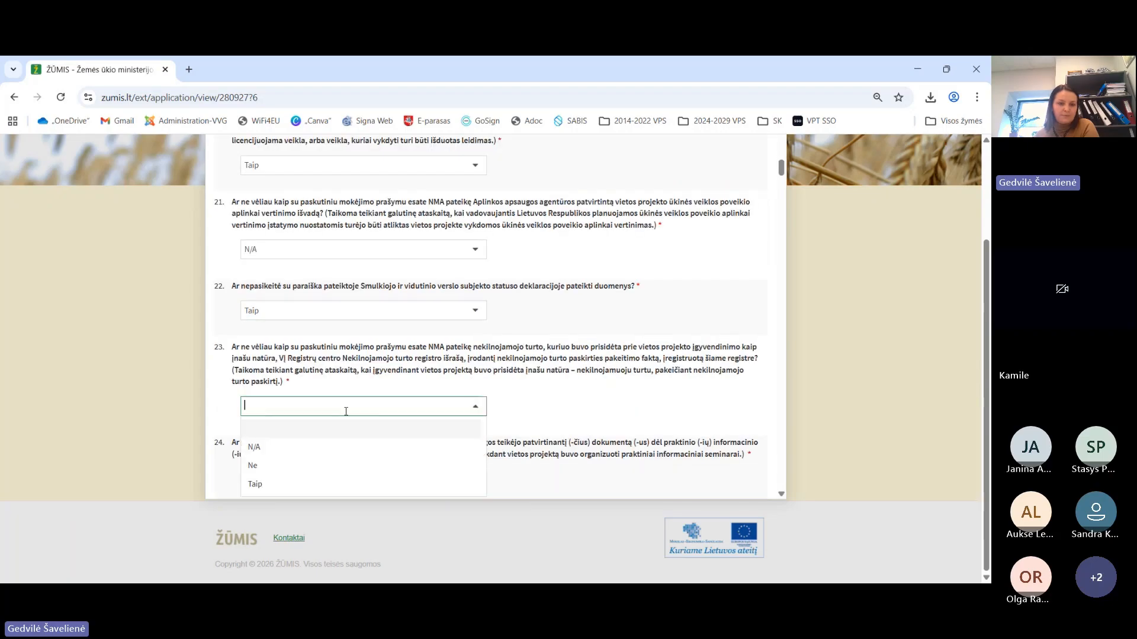
click(333, 446)
scroll(339, 430, down, 2)
click(338, 349)
click(327, 389)
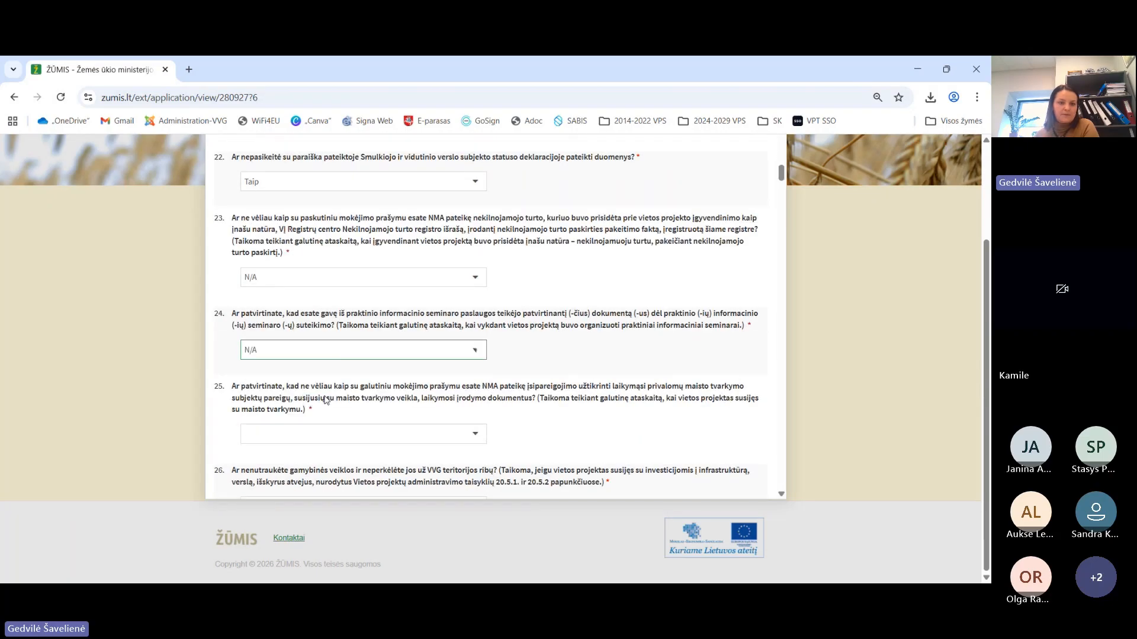
Answer Taip to question 25 on food handling compliance documents and N/A to question 26 on keeping production within the VVG territory.
click(325, 437)
click(323, 408)
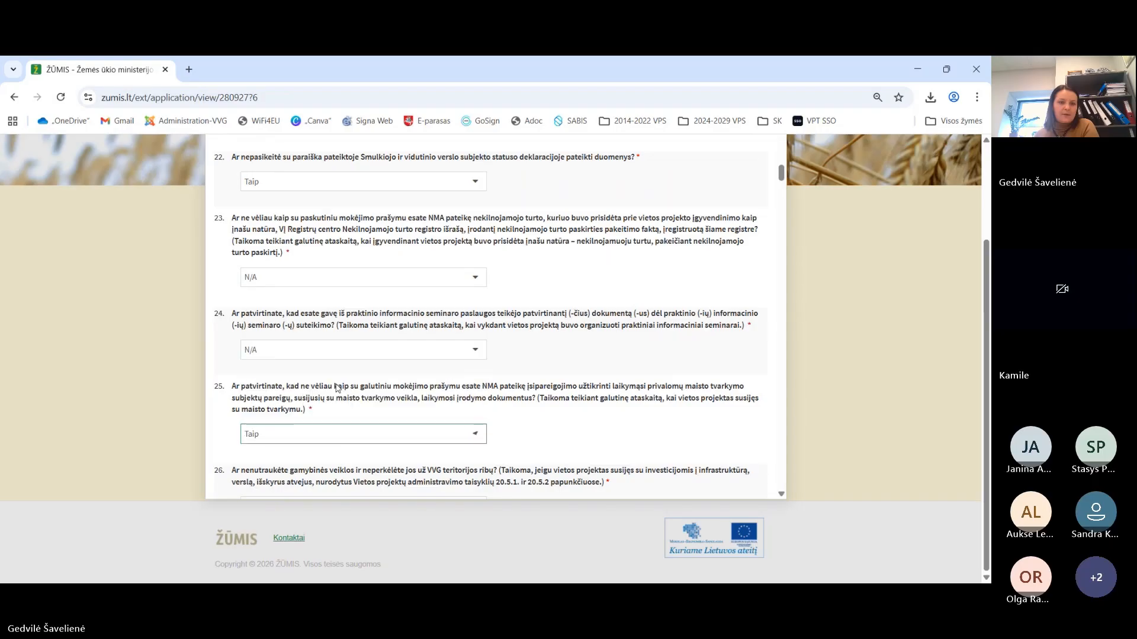
scroll(348, 150, down, 4)
scroll(347, 150, up, 1)
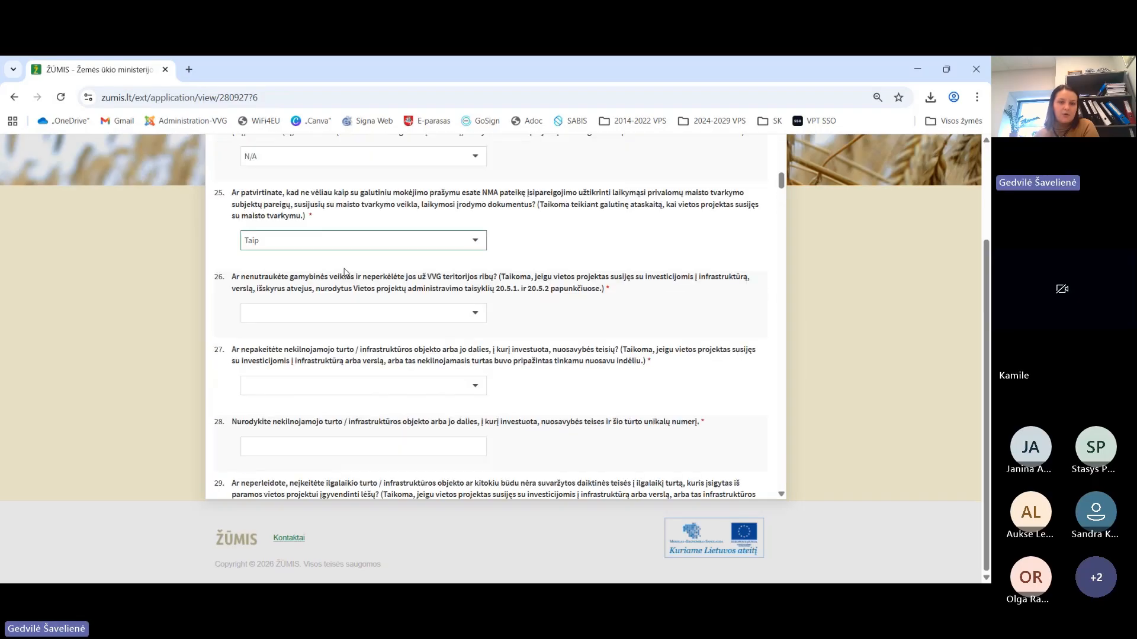
click(355, 314)
click(342, 353)
Answer Taip to question 27 on unchanged real estate ownership rights and enter 0 for question 28 on those rights and the property's unique number.
scroll(329, 349, down, 1)
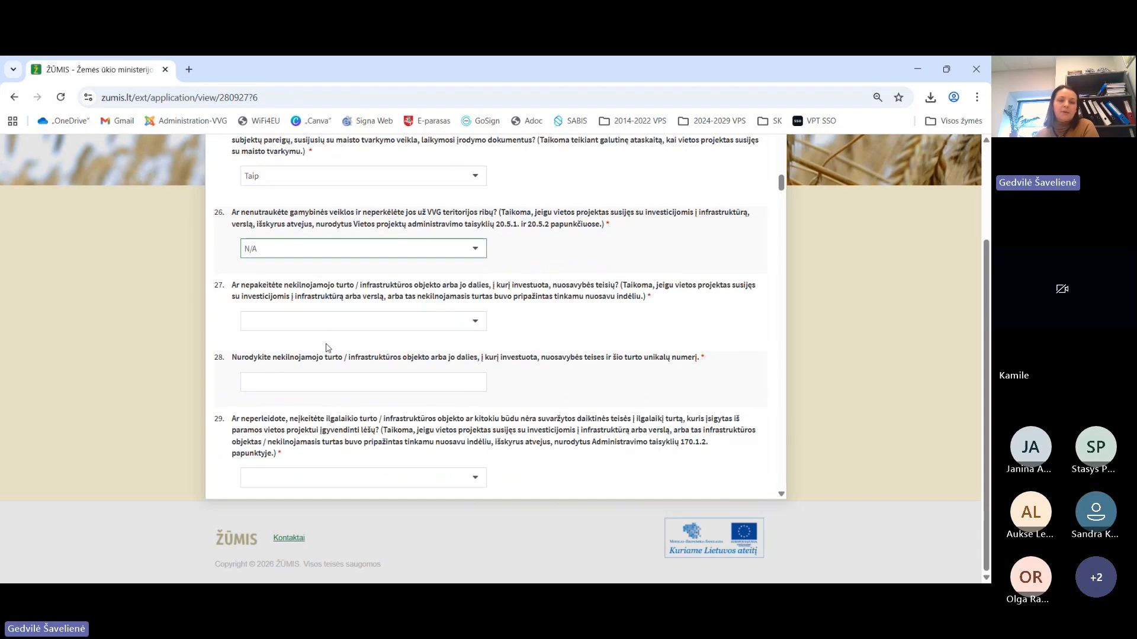
click(322, 321)
click(317, 400)
click(315, 382)
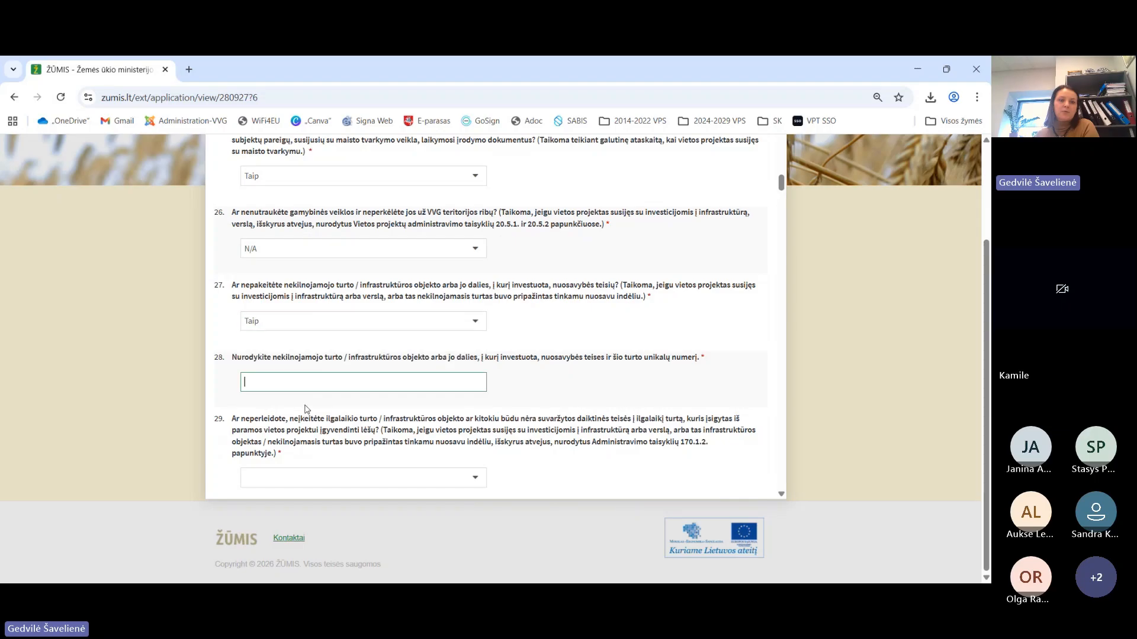
text(0)
Answer Taip to question 29 on not transferring or pledging long-term assets and question 30 on the unchanged nature and goals of the activity.
scroll(285, 379, down, 1)
click(291, 413)
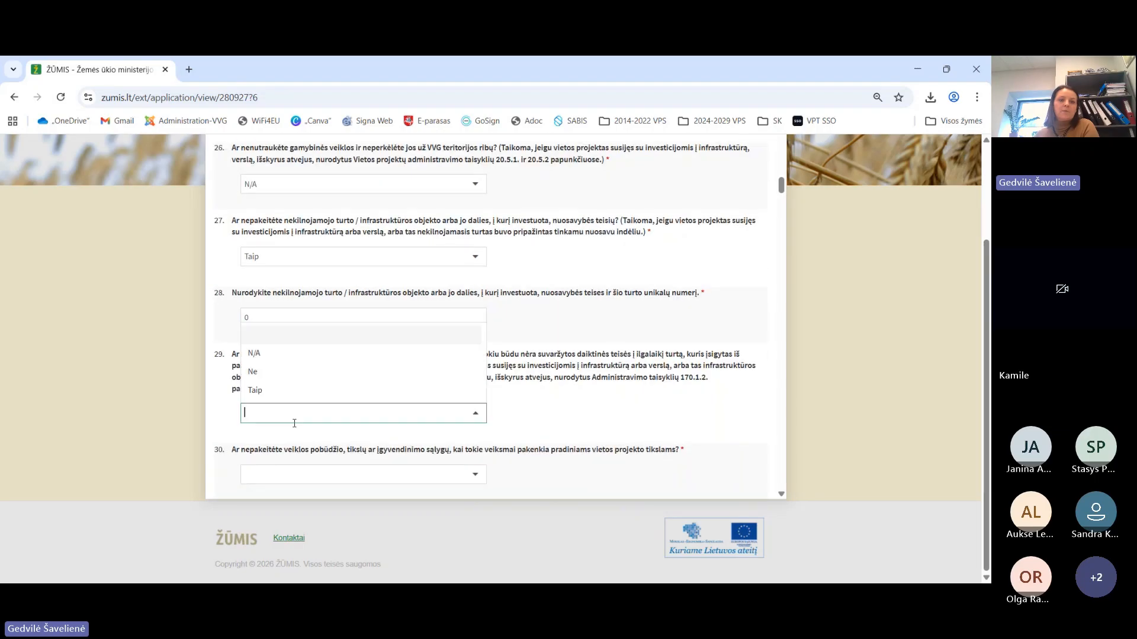
click(281, 389)
scroll(327, 355, down, 2)
click(330, 348)
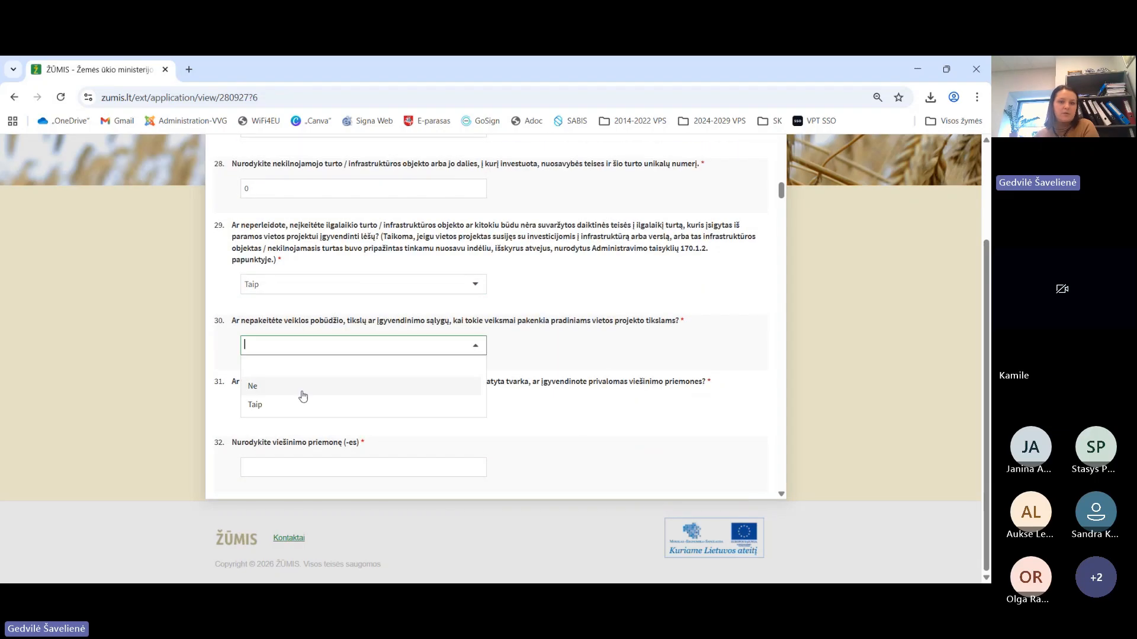
click(303, 404)
Answer Taip to question 31 on publicising the received support and enter 0 for question 32 on the publicity measures.
click(312, 401)
click(297, 469)
scroll(325, 398, down, 3)
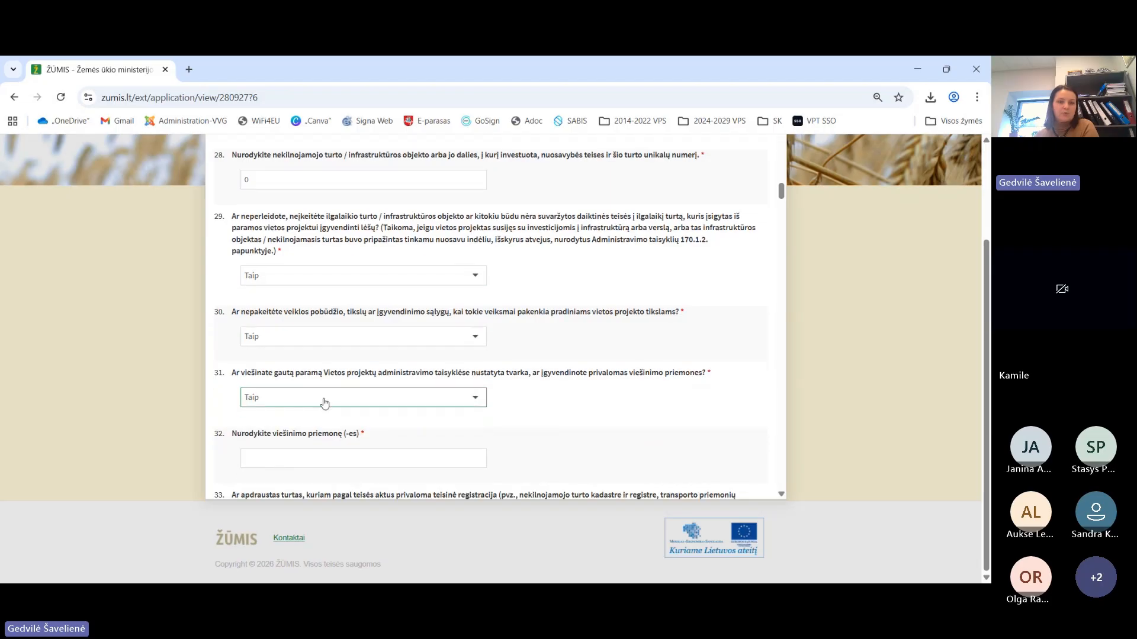
click(322, 273)
text(0)
Answer N/A to question 33 on insuring the registrable assets acquired or created with the support.
click(332, 380)
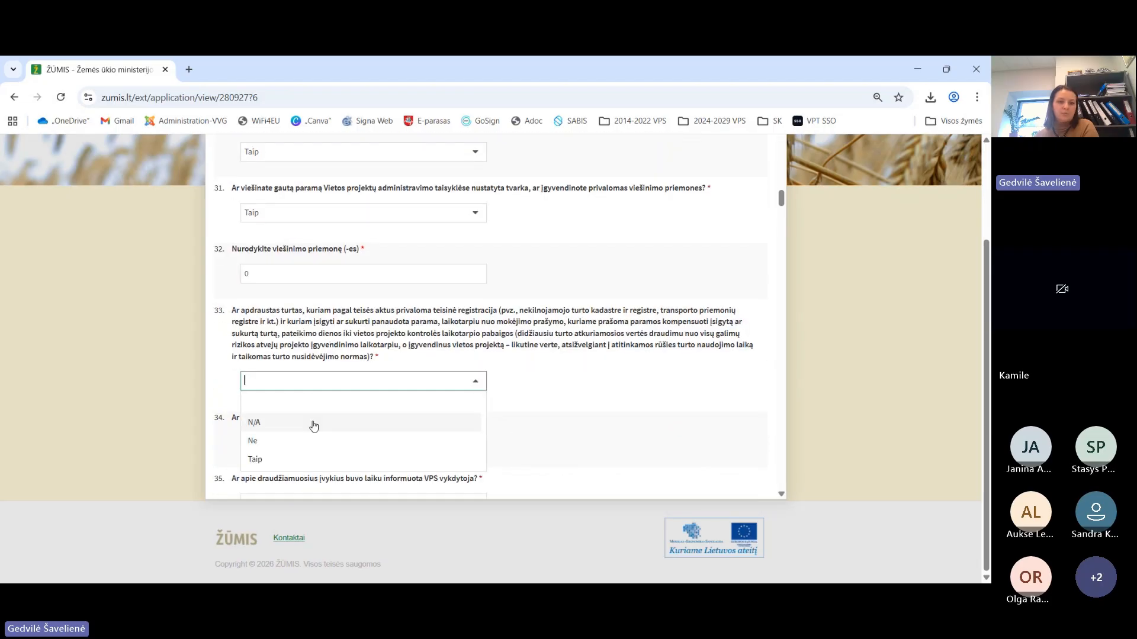
click(312, 430)
double_click(308, 442)
Answer N/A to question 35 on informing the VPS implementer of insured events and Ne to question 34 on whether such events occurred.
click(318, 393)
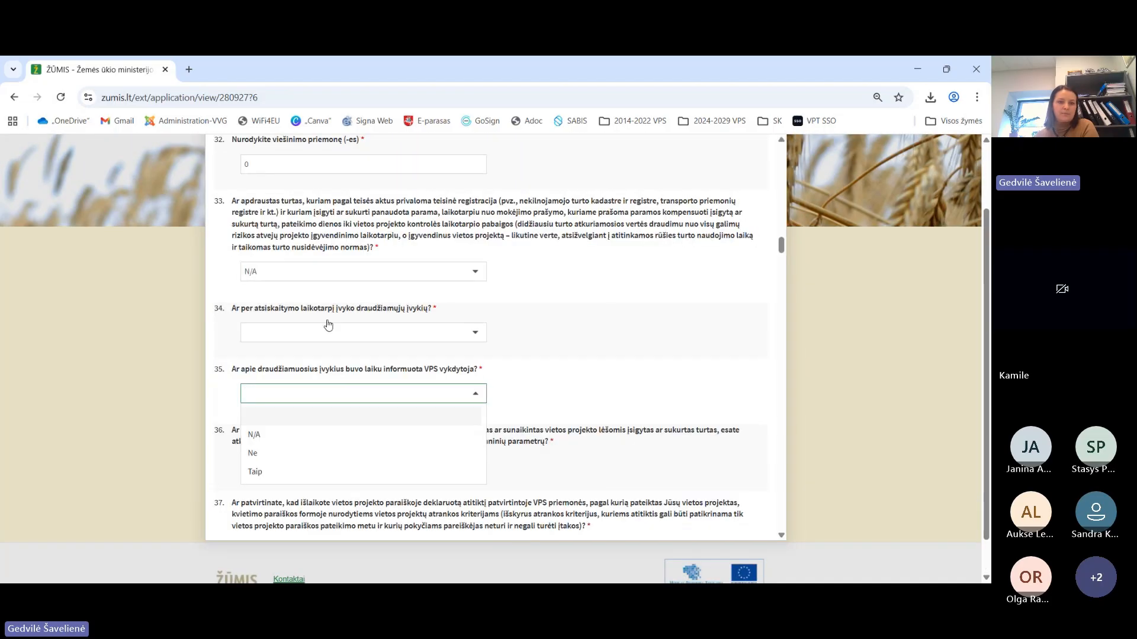
click(310, 434)
click(318, 334)
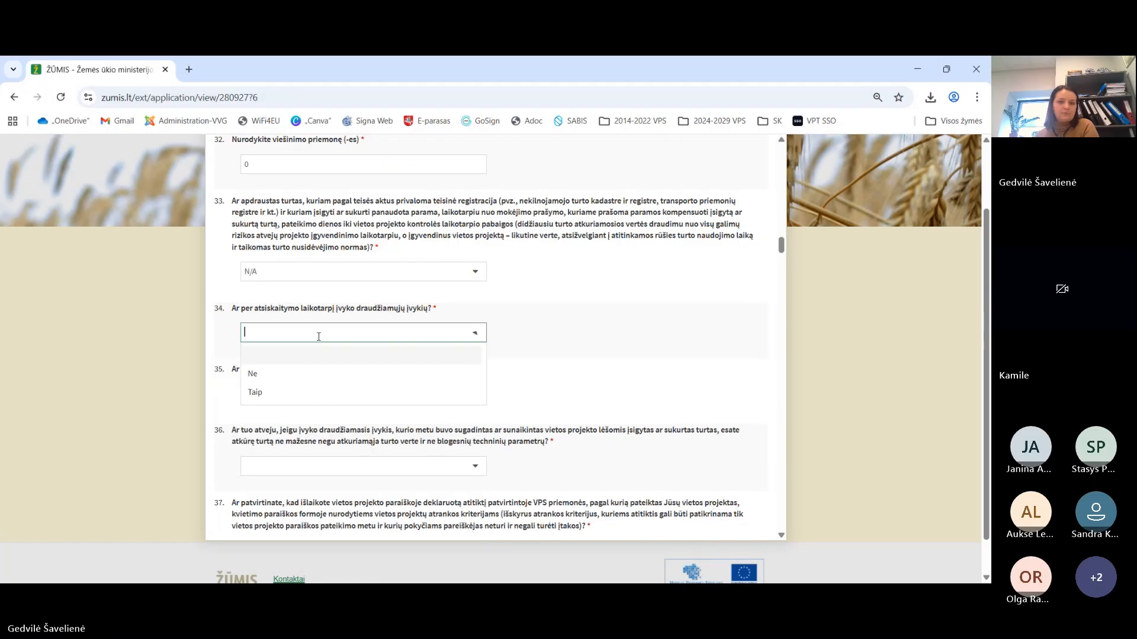
click(297, 373)
Answer N/A to question 36 on restoring damaged assets and Taip to question 37 on maintaining compliance with the VPS measure and selection criteria.
scroll(298, 375, down, 1)
click(301, 410)
click(302, 431)
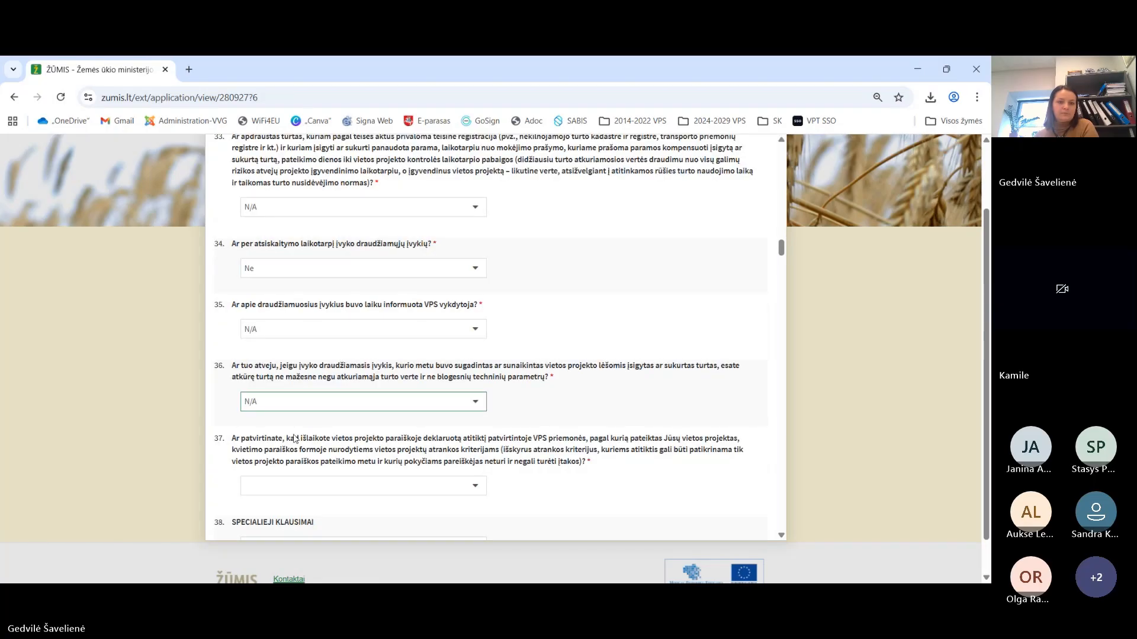
scroll(305, 360, down, 2)
click(305, 357)
click(292, 415)
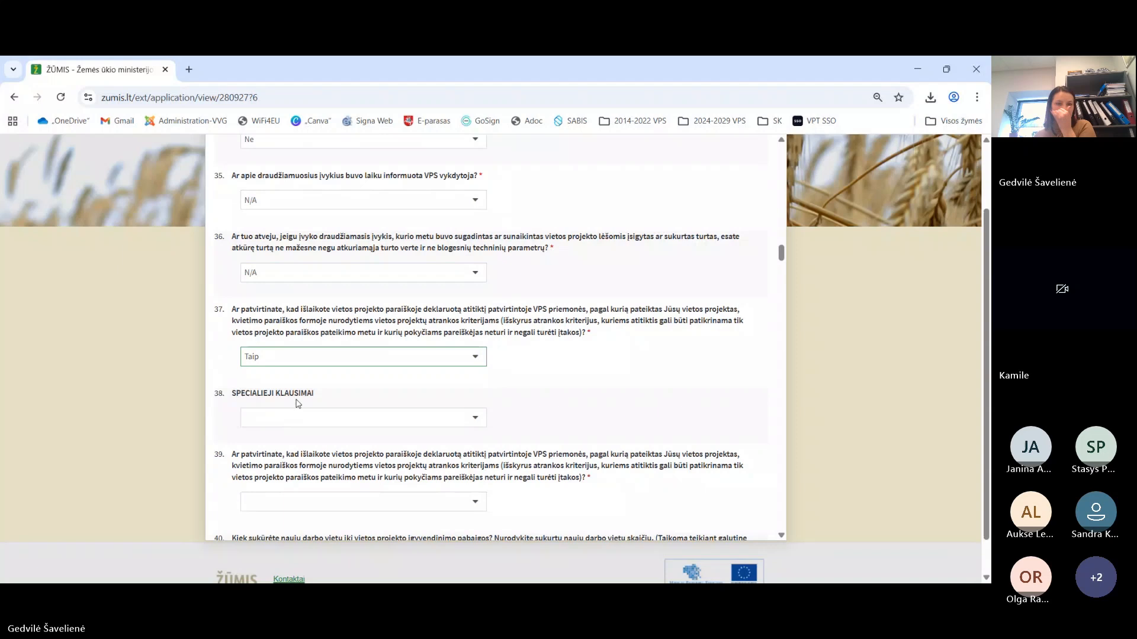
Answer N/A to question 39 on maintaining the declared compliance and enter 0 for question 40 on the number of new jobs created.
scroll(314, 391, down, 2)
click(353, 382)
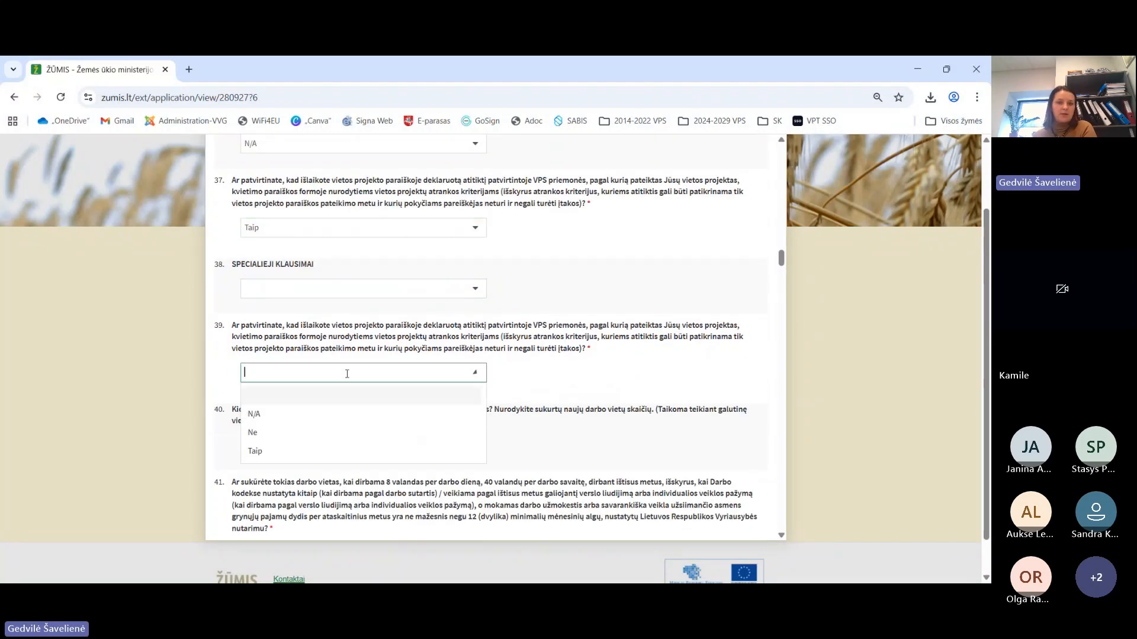
click(322, 414)
scroll(322, 422, down, 1)
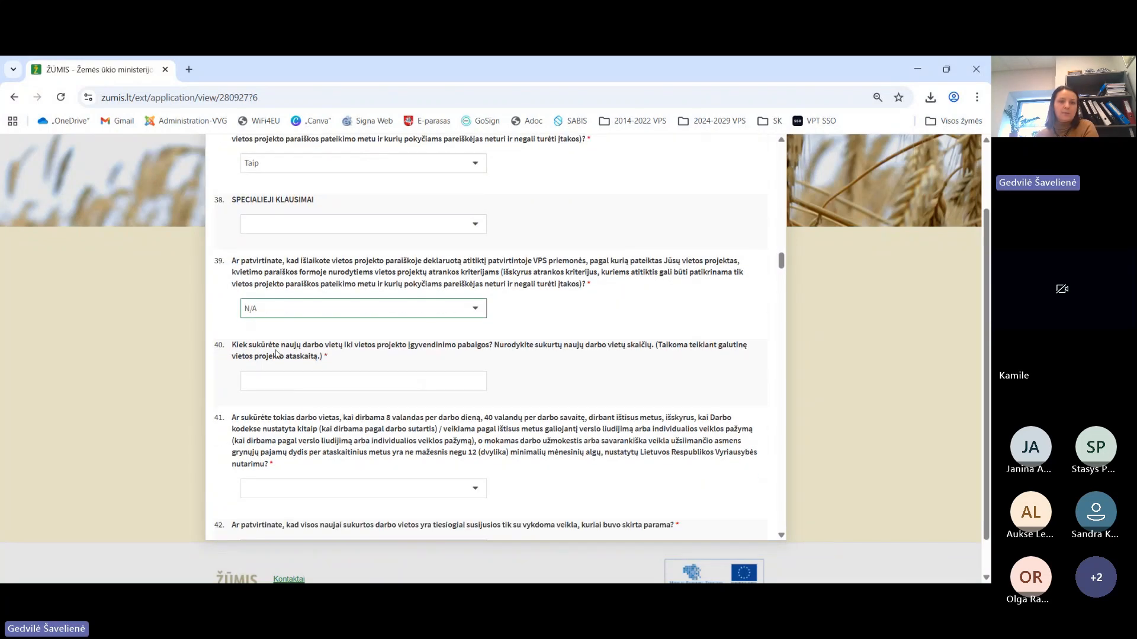
click(320, 382)
text(0)
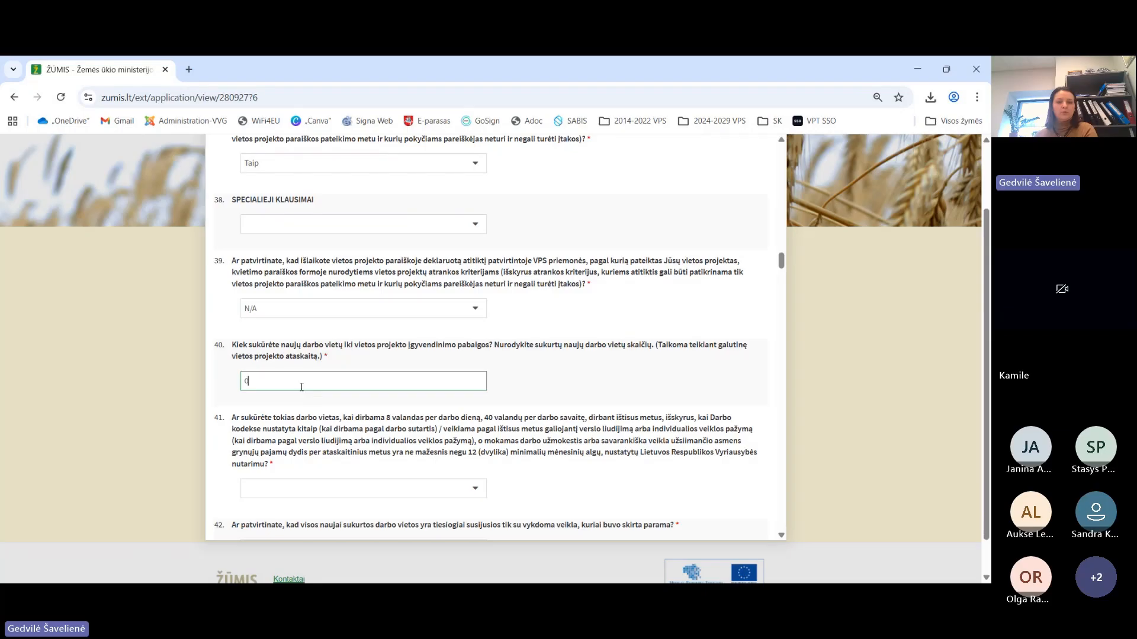
Answer Taip to question 41 on full-time job and pay requirements and Ne to question 42 on new jobs relating only to the supported activity.
scroll(311, 362, down, 1)
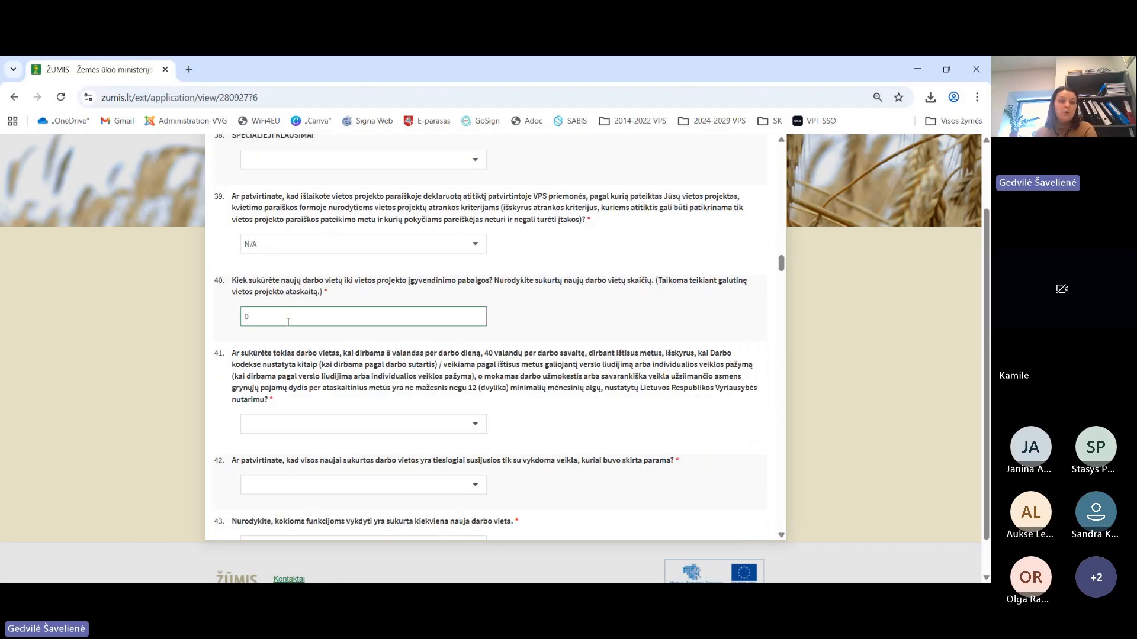
scroll(288, 321, down, 1)
click(294, 359)
click(294, 438)
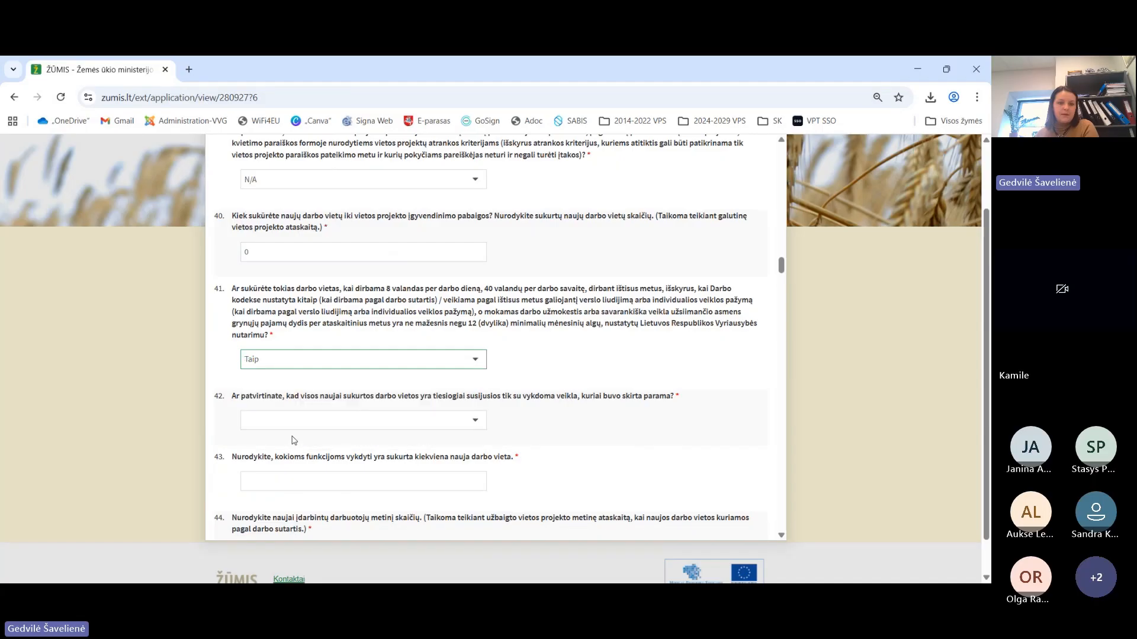
click(289, 423)
click(286, 457)
Enter 0 for question 43 on the functions of each new job and question 44 on the annual number of newly hired employees.
scroll(287, 444, down, 1)
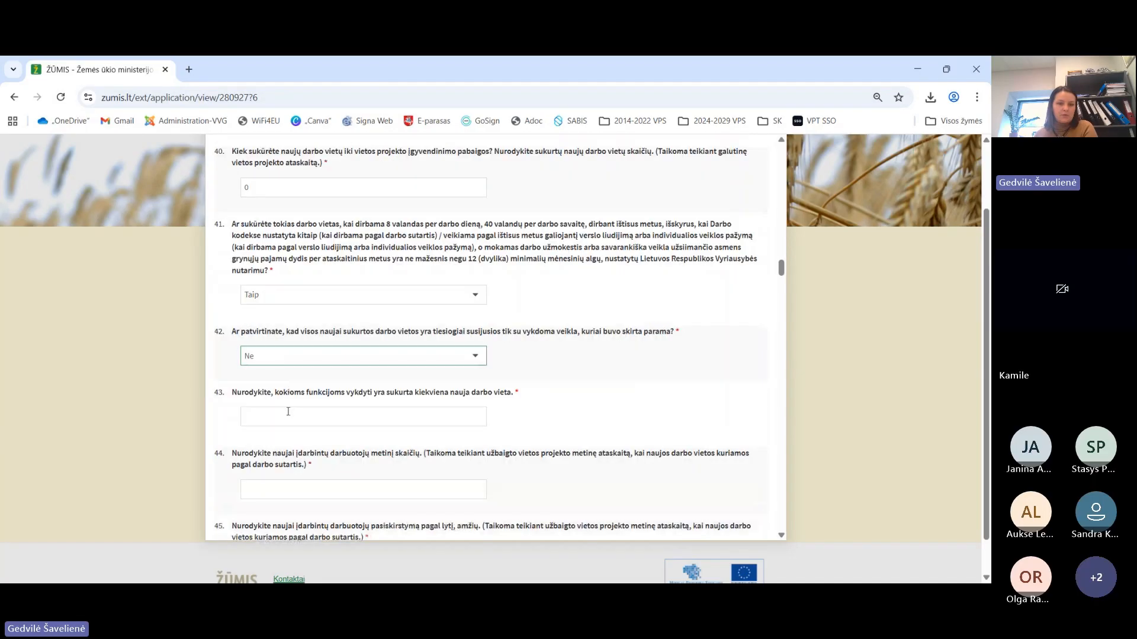
click(288, 411)
text(0)
scroll(290, 412, down, 1)
click(293, 430)
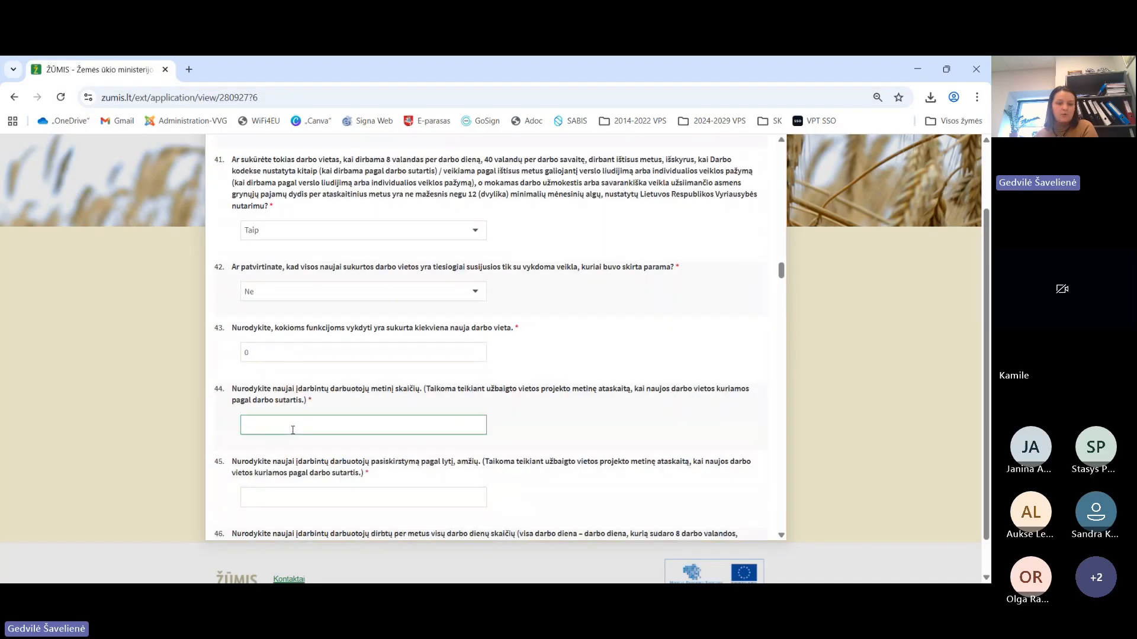
text(0)
Enter 0 for question 45 on new employees' gender and age distribution and question 46 on their full working days per year.
scroll(292, 430, down, 3)
click(313, 304)
text(0)
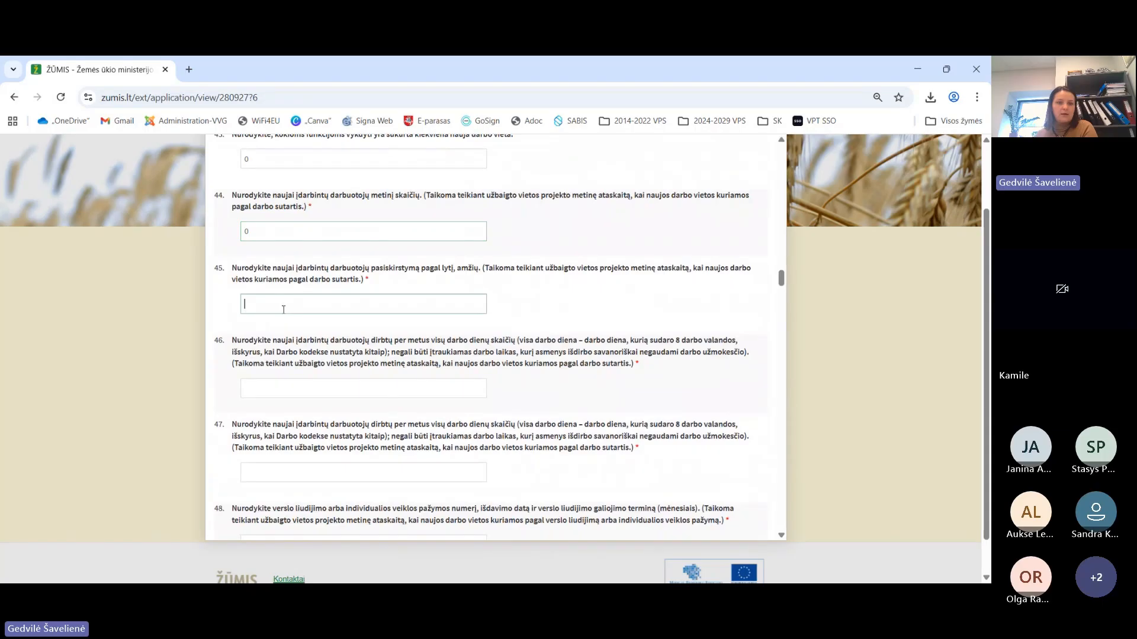
click(297, 389)
text(0)
Enter 0 for question 47 on new employees' working days and question 48 on the business licence or individual activity certificate details.
click(280, 470)
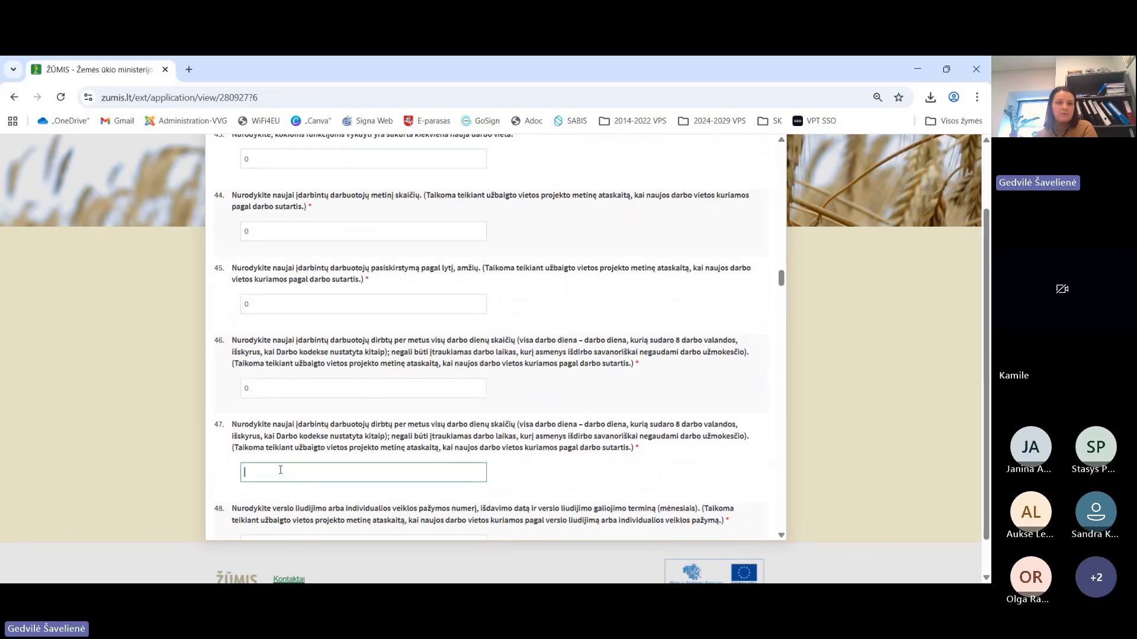
text(0)
scroll(280, 470, down, 1)
click(309, 484)
text(0)
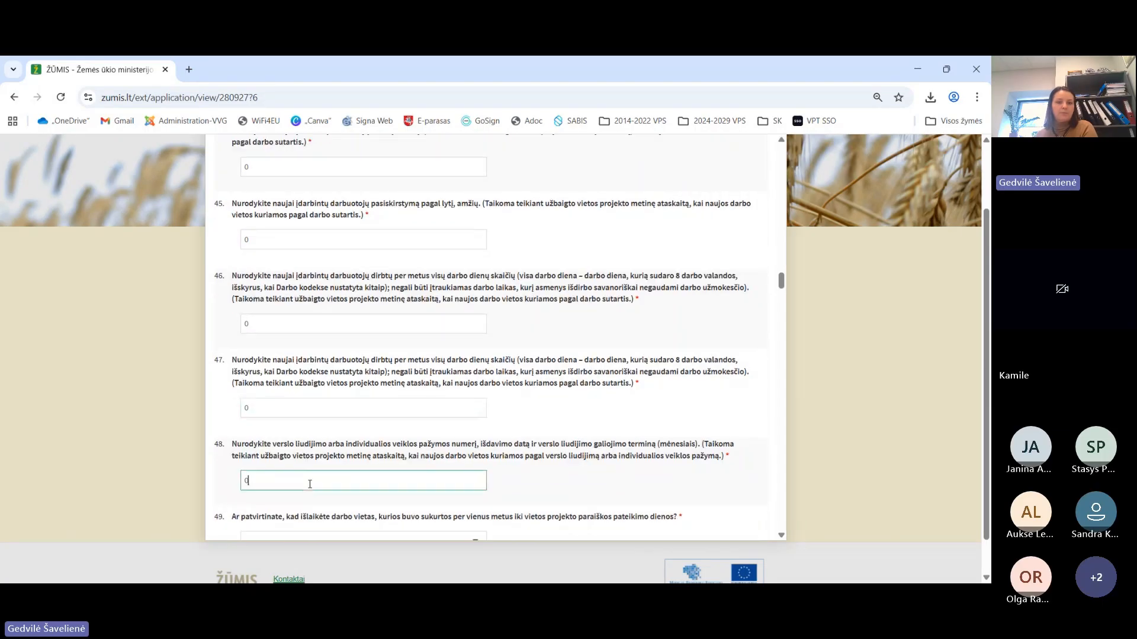
Answer N/A to question 49 on keeping jobs created in the year before the application and enter 0 for question 50 on their number.
scroll(310, 484, down, 3)
click(299, 347)
click(300, 389)
click(299, 408)
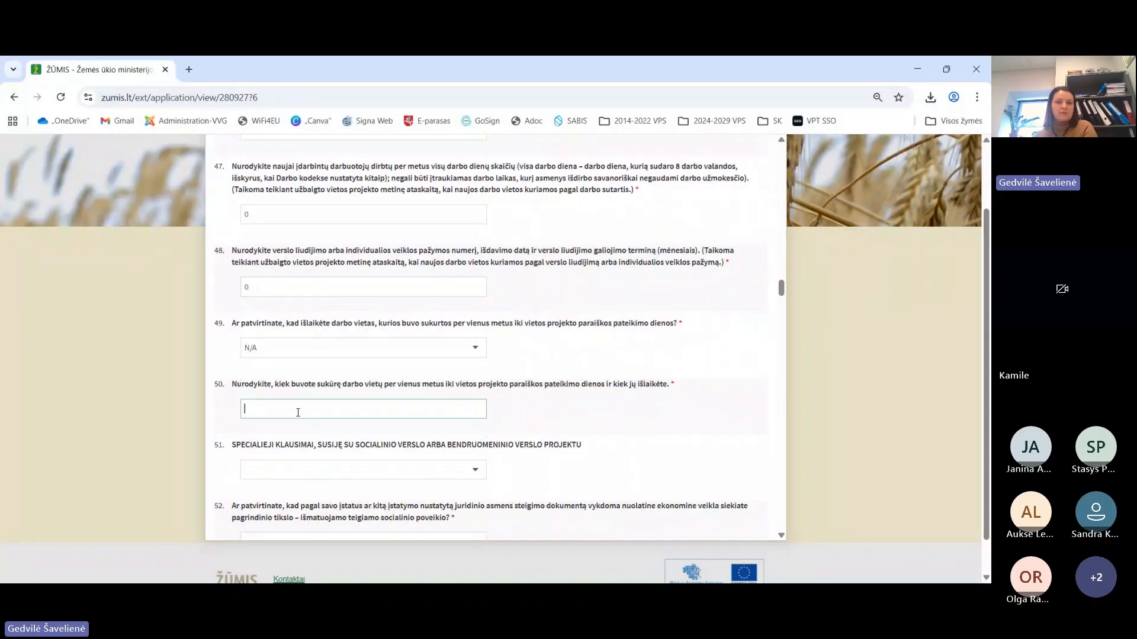
text(0)
Answer Taip to question 52 on pursuing measurable positive social impact and question 53 on accountable and transparent governance.
scroll(283, 441, down, 1)
click(299, 407)
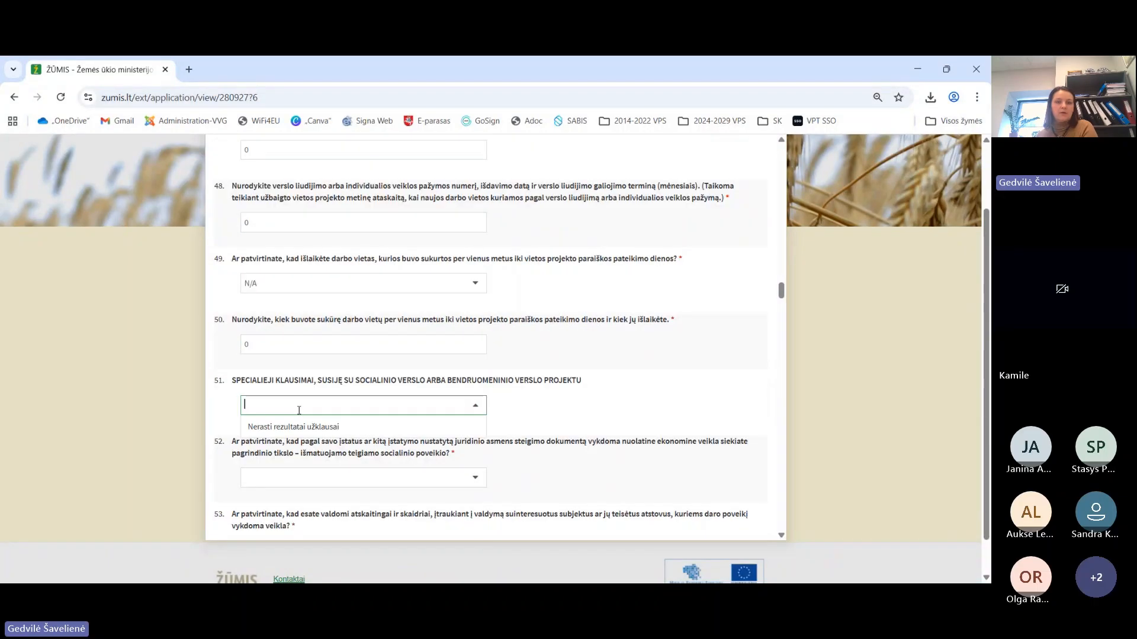
click(314, 474)
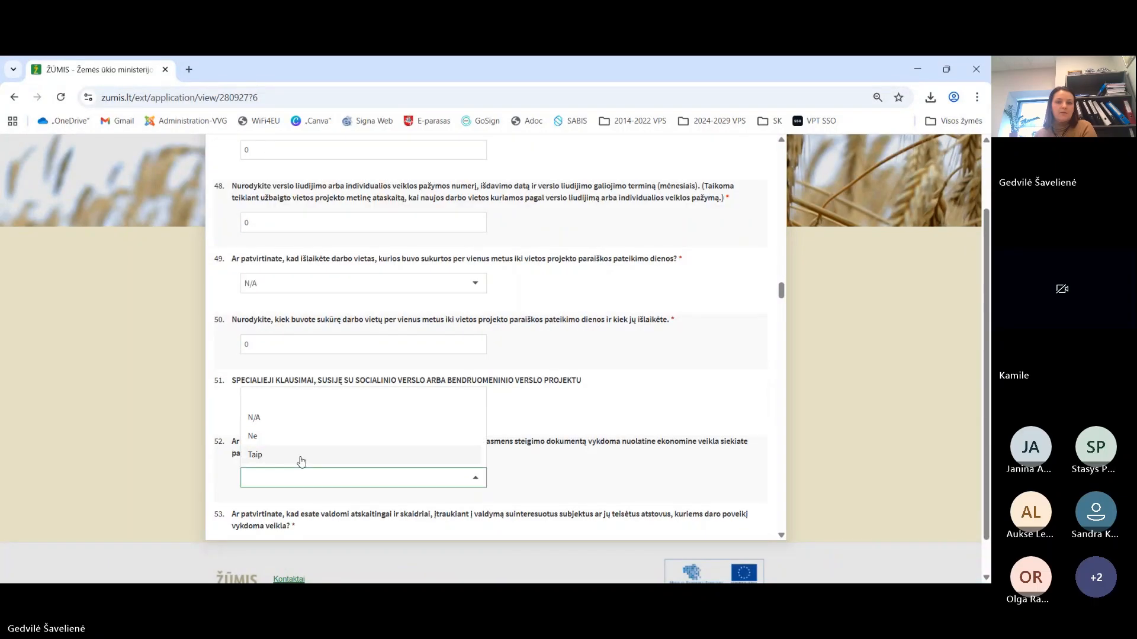
click(299, 454)
scroll(397, 360, down, 3)
click(396, 357)
click(363, 431)
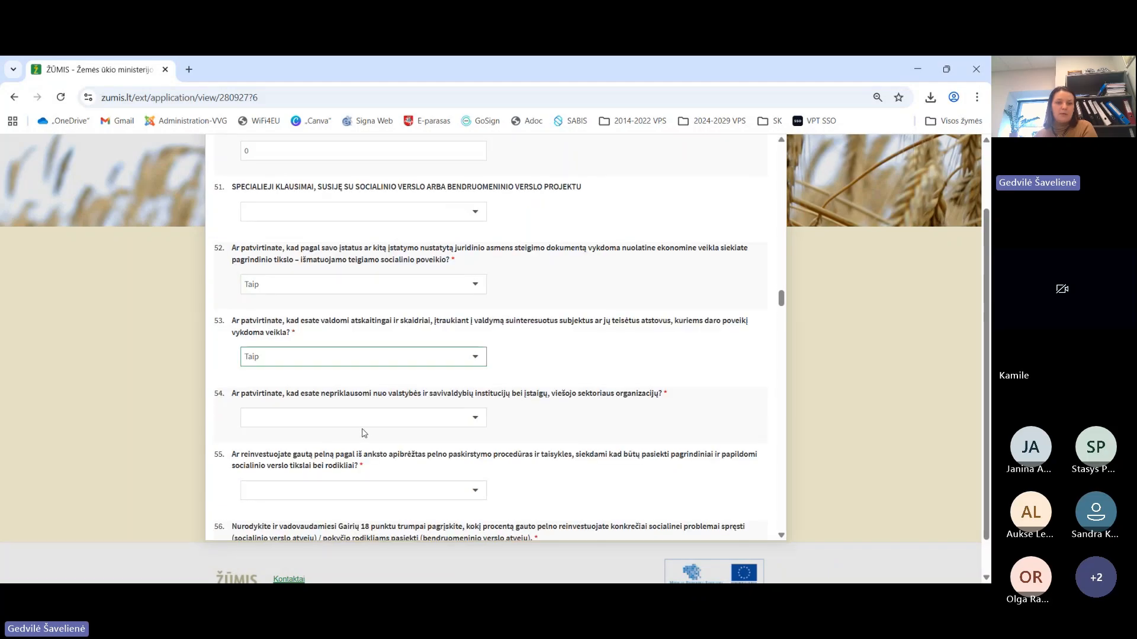
Answer Ne to question 54 on independence from public sector organisations and question 55 on reinvesting profit under predefined procedures.
scroll(361, 408, down, 1)
click(349, 355)
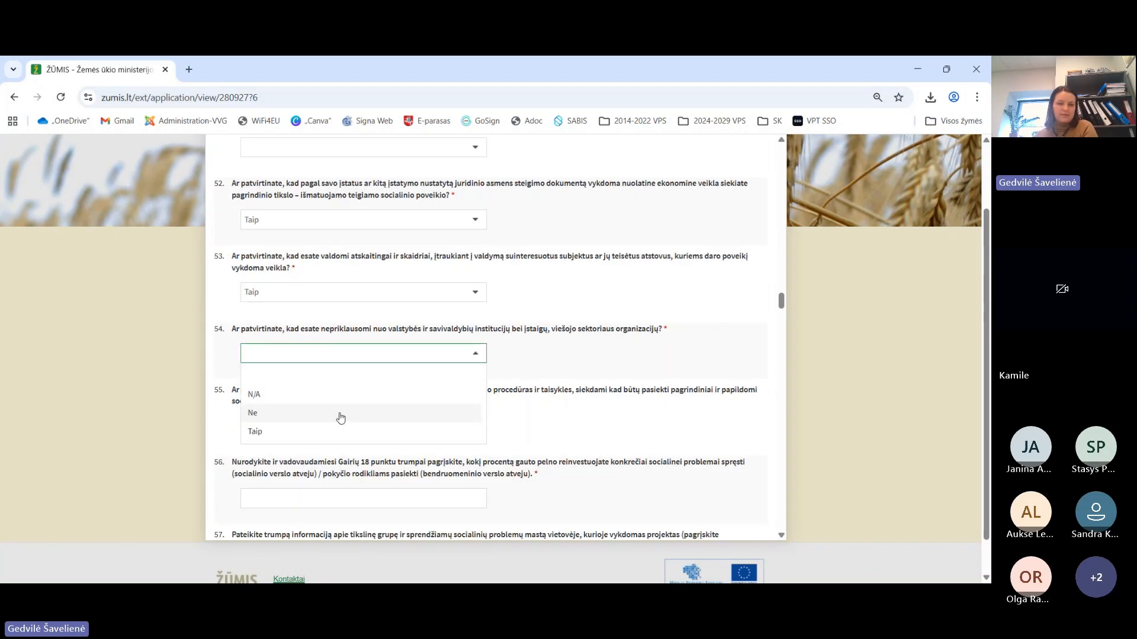
click(338, 413)
click(332, 425)
click(317, 482)
Enter 0 for question 56 on the percentage of profit reinvested and question 57 on the target group and scale of social problems.
scroll(349, 466, down, 1)
scroll(348, 465, down, 1)
click(325, 369)
text(0)
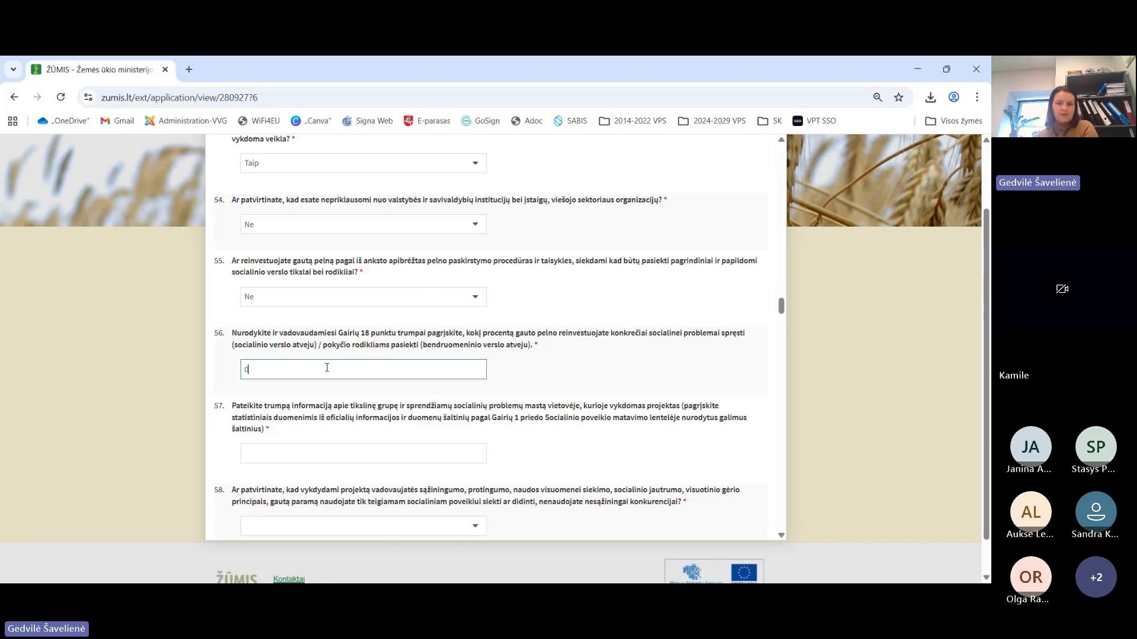
click(325, 463)
text(0)
Answer N/A to question 58 on following fairness and public benefit principles and Taip to question 59 on changing the social business model.
scroll(333, 440, down, 2)
click(332, 397)
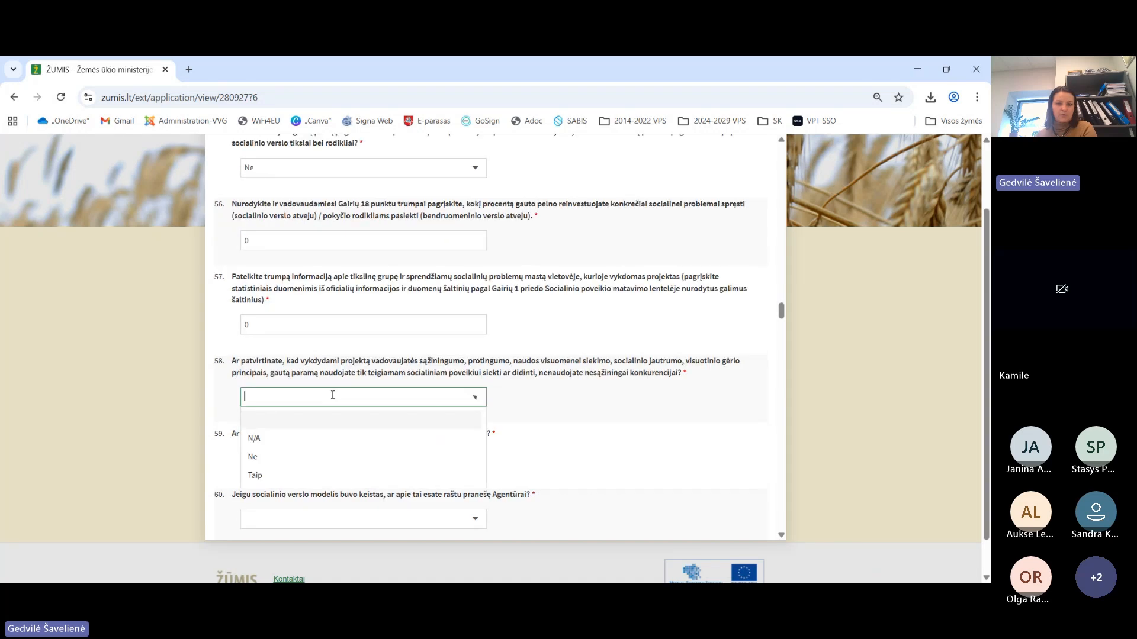
click(313, 422)
click(326, 460)
click(315, 435)
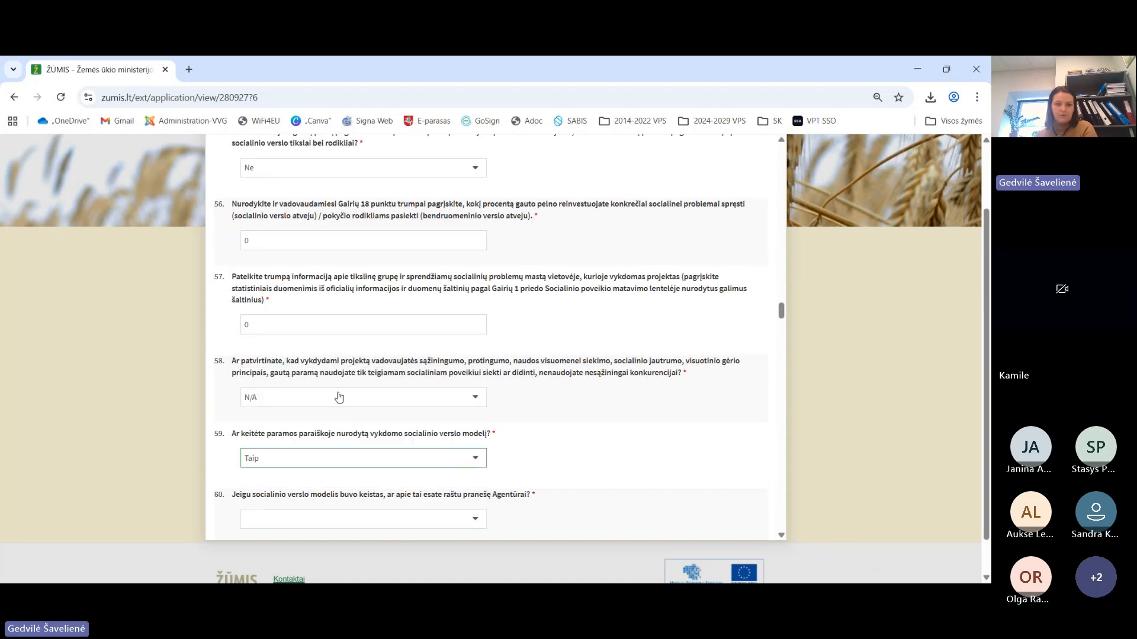
Answer N/A to question 60 on notifying the Agency of a model change and enter 0 for question 61 on the chosen business model.
scroll(337, 399, down, 2)
click(331, 389)
click(309, 430)
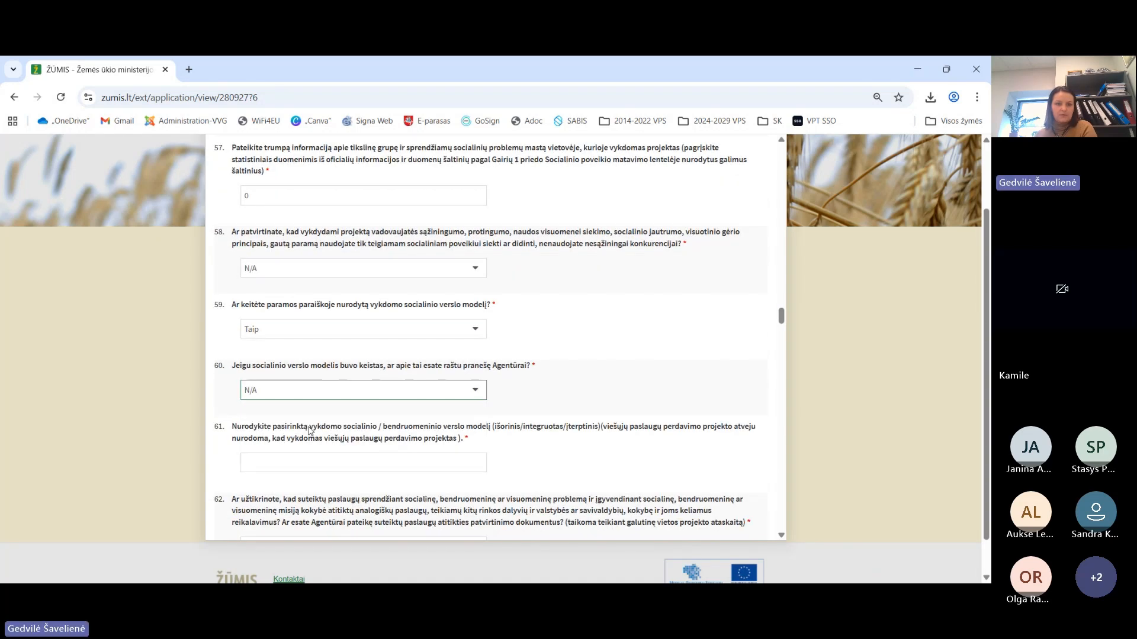
click(309, 464)
text(0)
Answer Ne to question 62 on ensuring service quality and submitting service compliance documents to the Agency.
scroll(302, 473, down, 3)
click(326, 353)
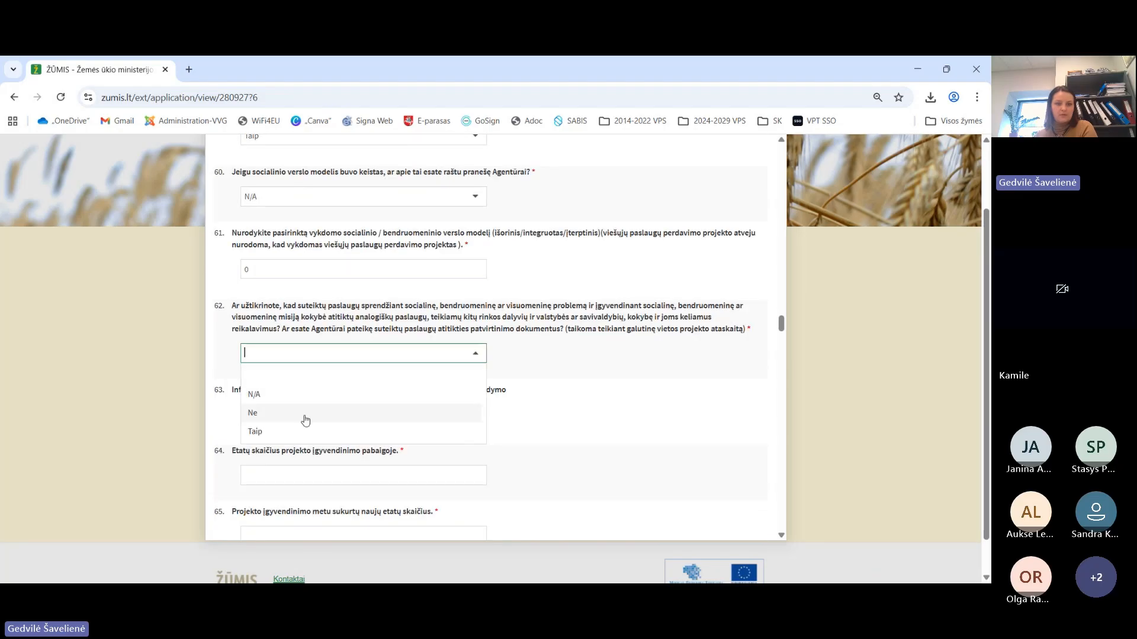
click(306, 413)
Save the answers at the end of the third form step and try to proceed to the following step.
scroll(468, 350, down, 20)
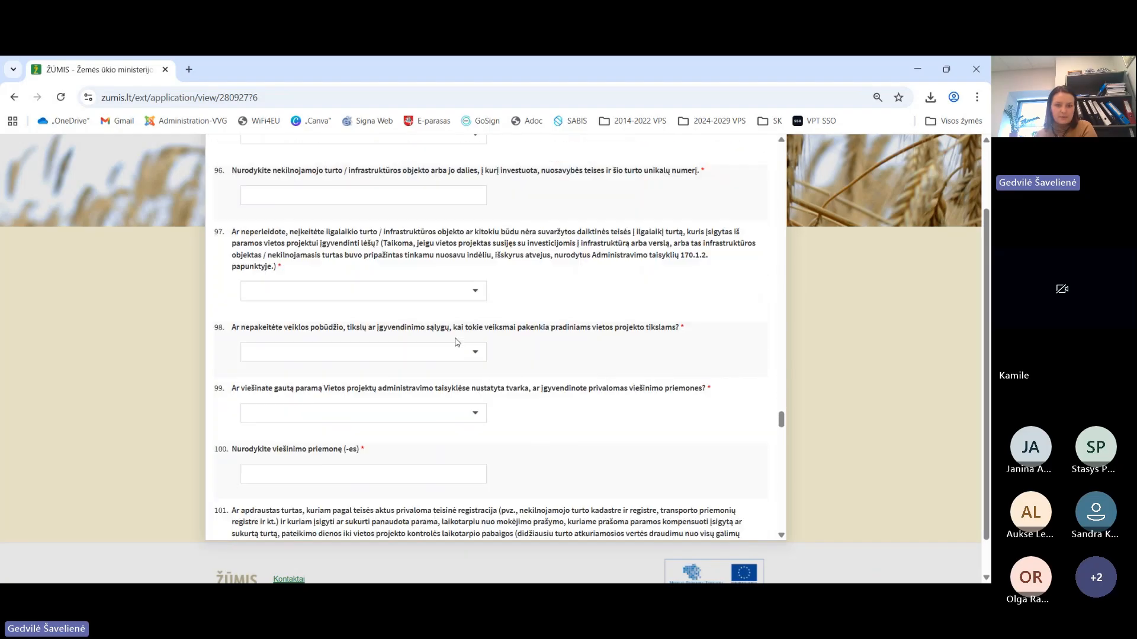
scroll(457, 342, down, 20)
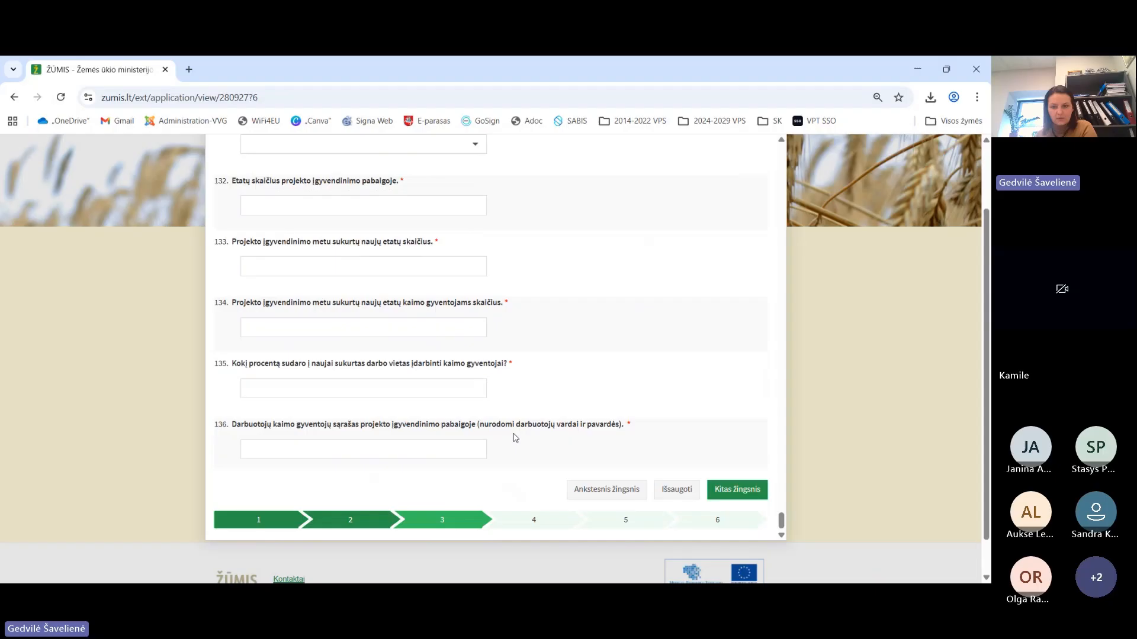
click(677, 489)
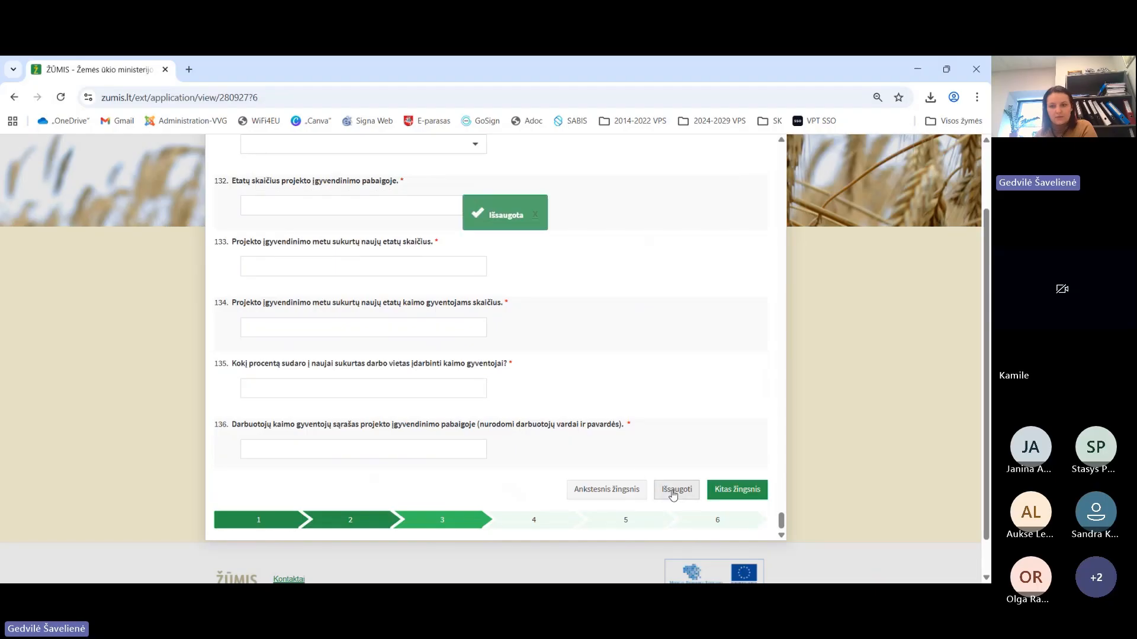
click(736, 489)
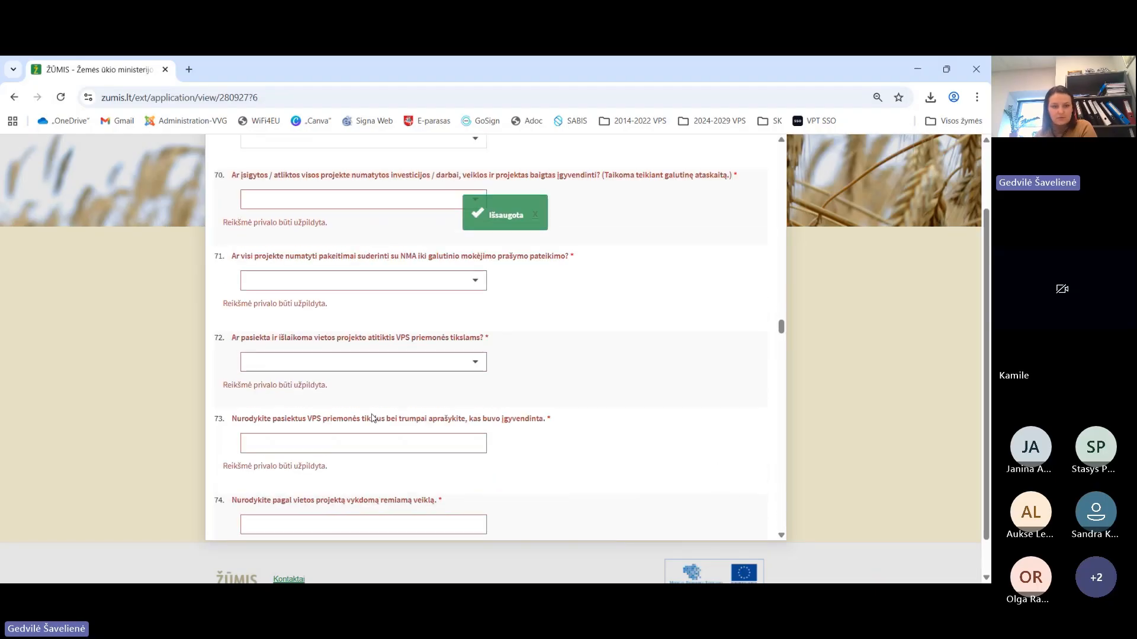
Enter 0 for questions 64 to 68 on staff positions, new positions, the rural residents' share and the list of rural employees.
scroll(362, 383, down, 4)
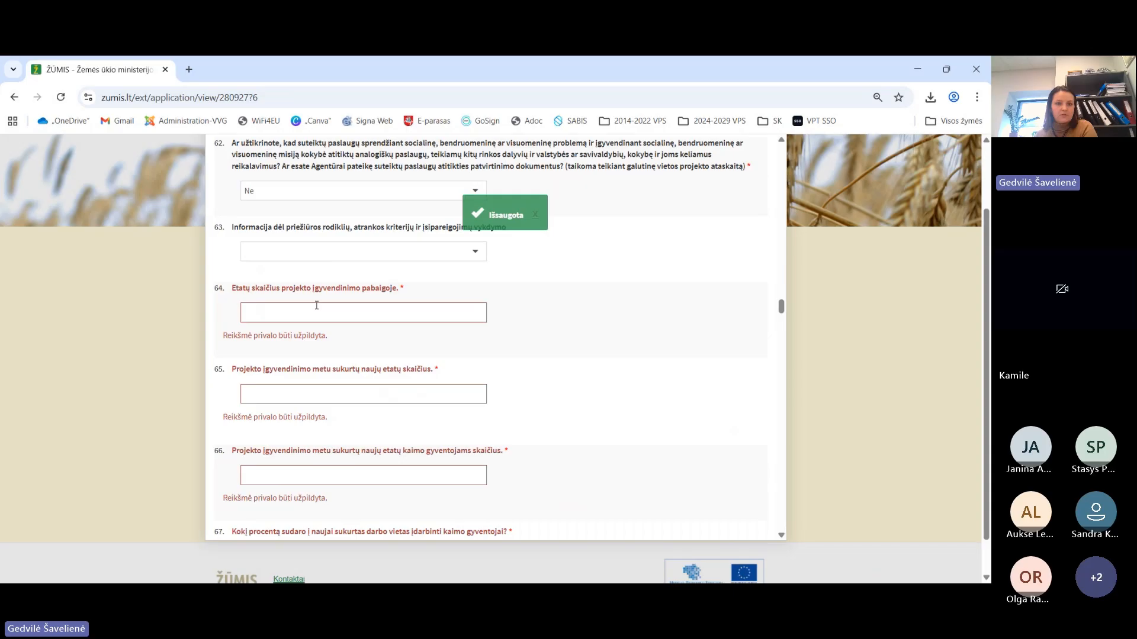
click(316, 308)
text(00)
key(Tab)
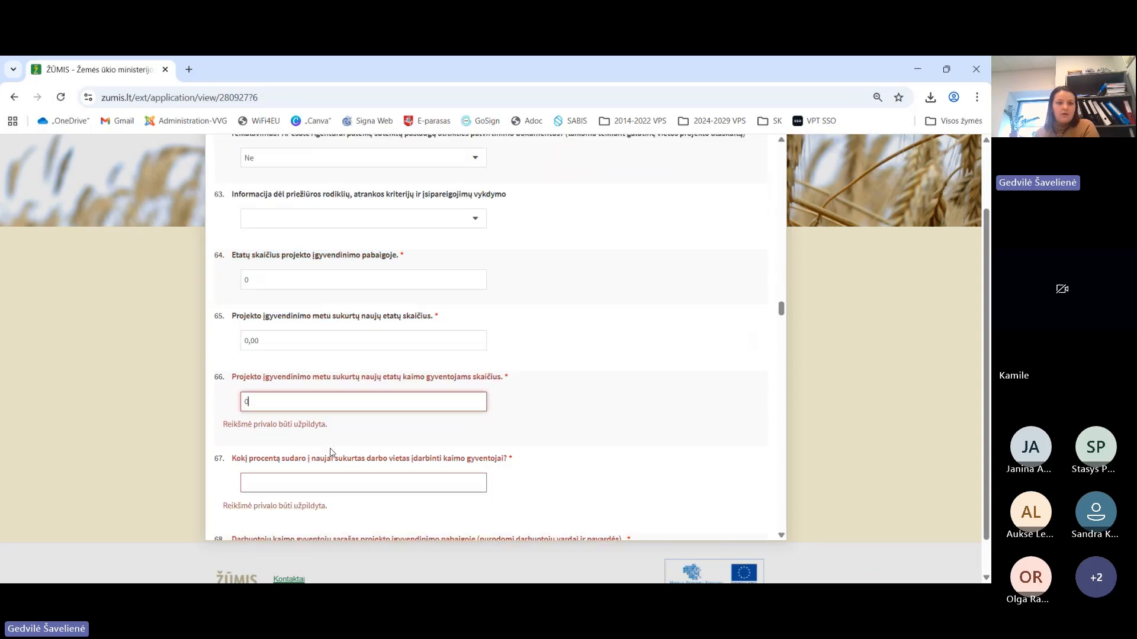
text(0)
key(Tab)
text(0)
key(Tab)
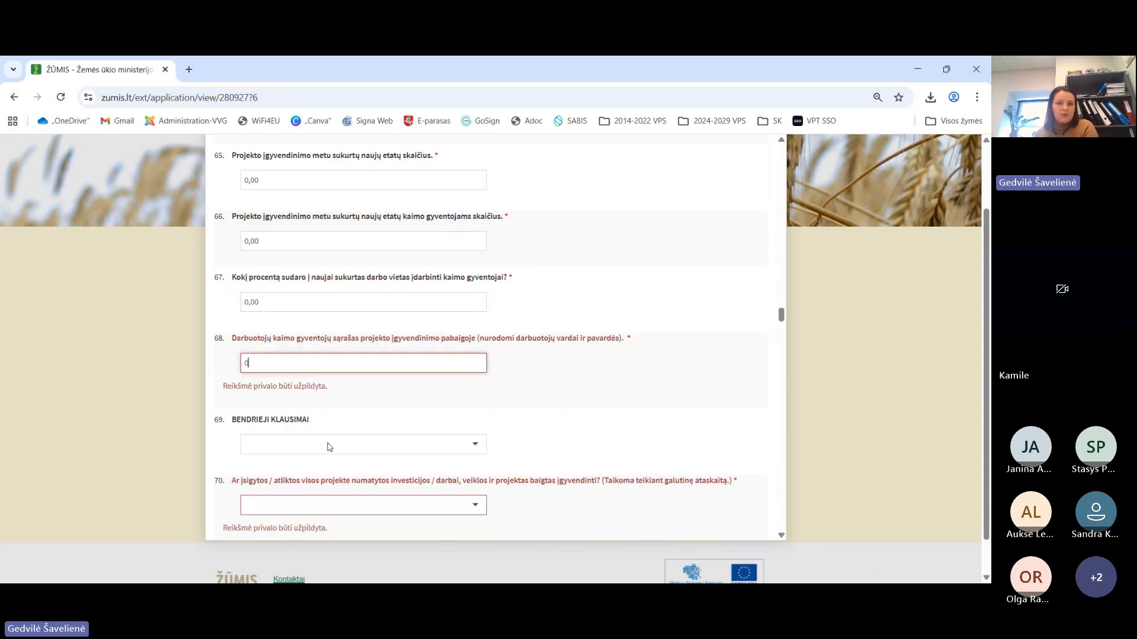
text(0)
Save the third form step with the added staffing answers.
scroll(472, 394, down, 20)
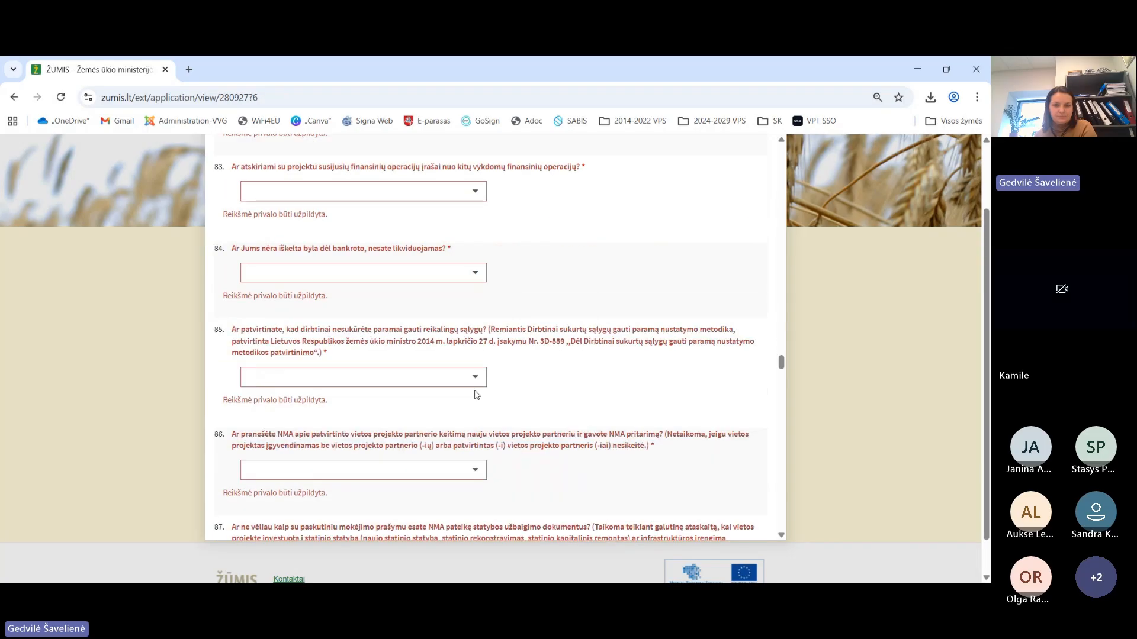
scroll(484, 384, down, 20)
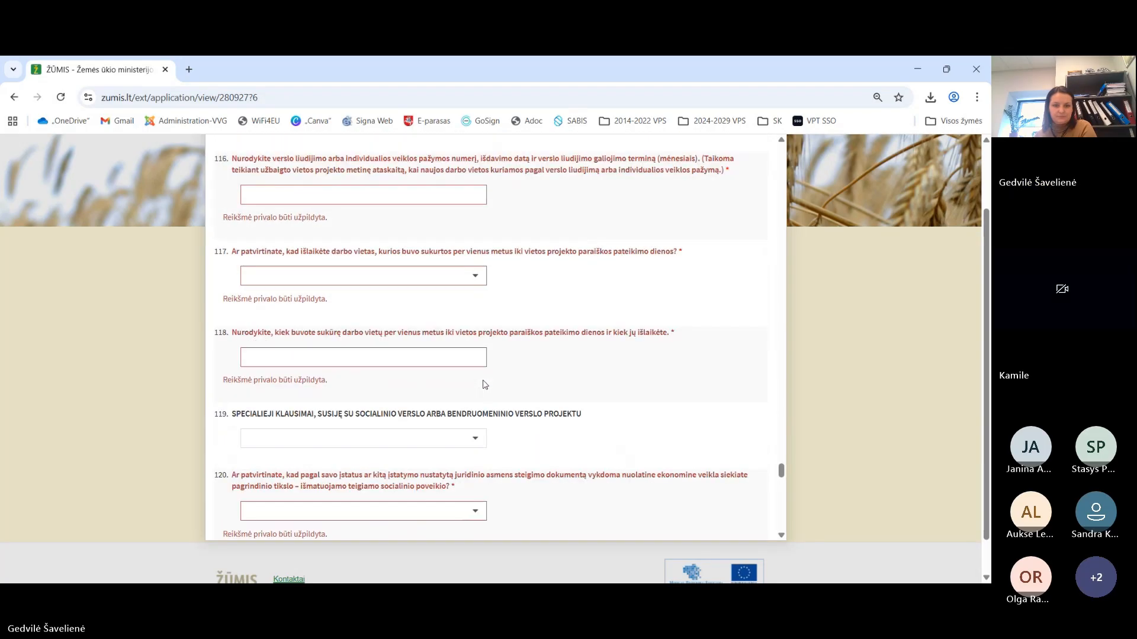
click(687, 490)
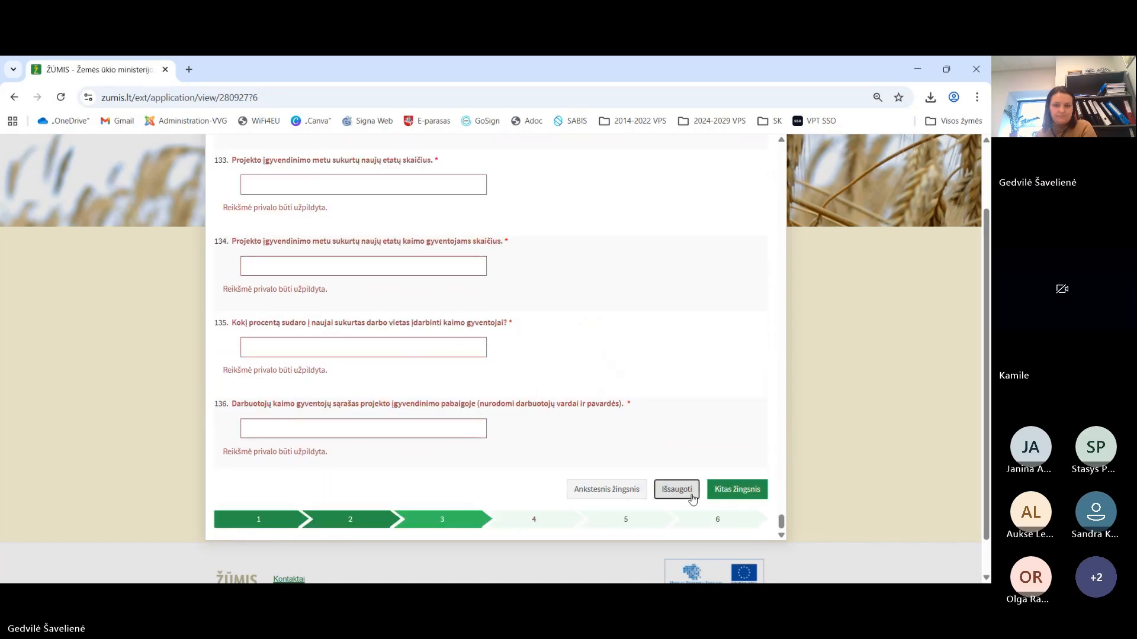
Answer general questions 70 to 72: N/A for completed investments, Ne for changes agreed with NMA and Ne for compliance with the VPS measure's goals.
scroll(673, 435, down, 20)
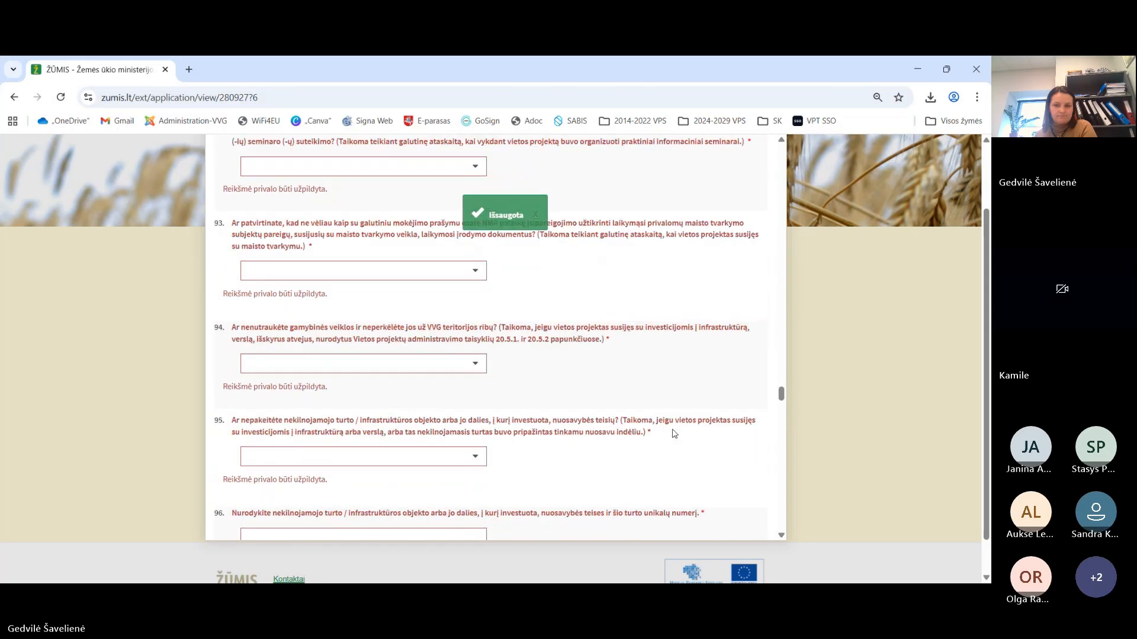
scroll(676, 434, down, 8)
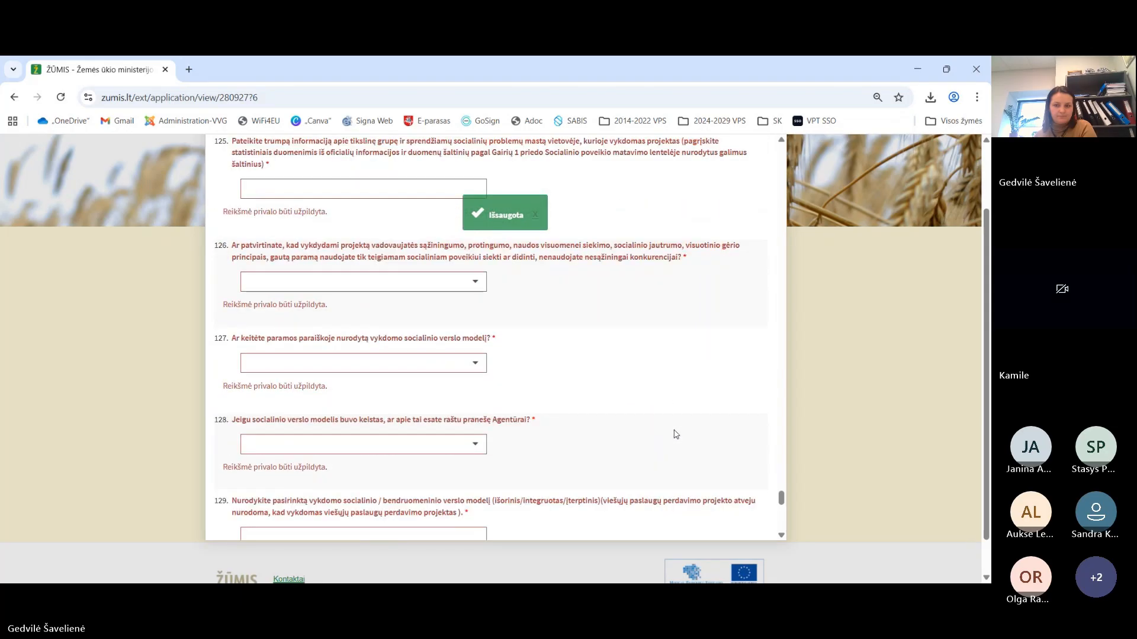
scroll(676, 435, down, 5)
click(726, 497)
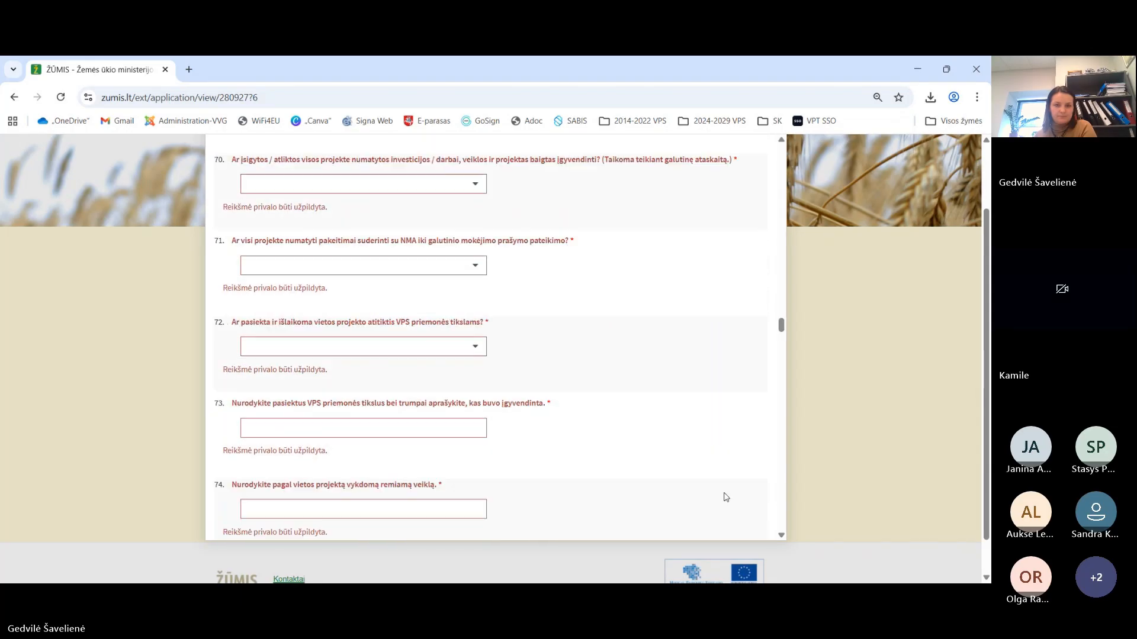
scroll(380, 351, up, 5)
scroll(280, 246, down, 4)
click(274, 251)
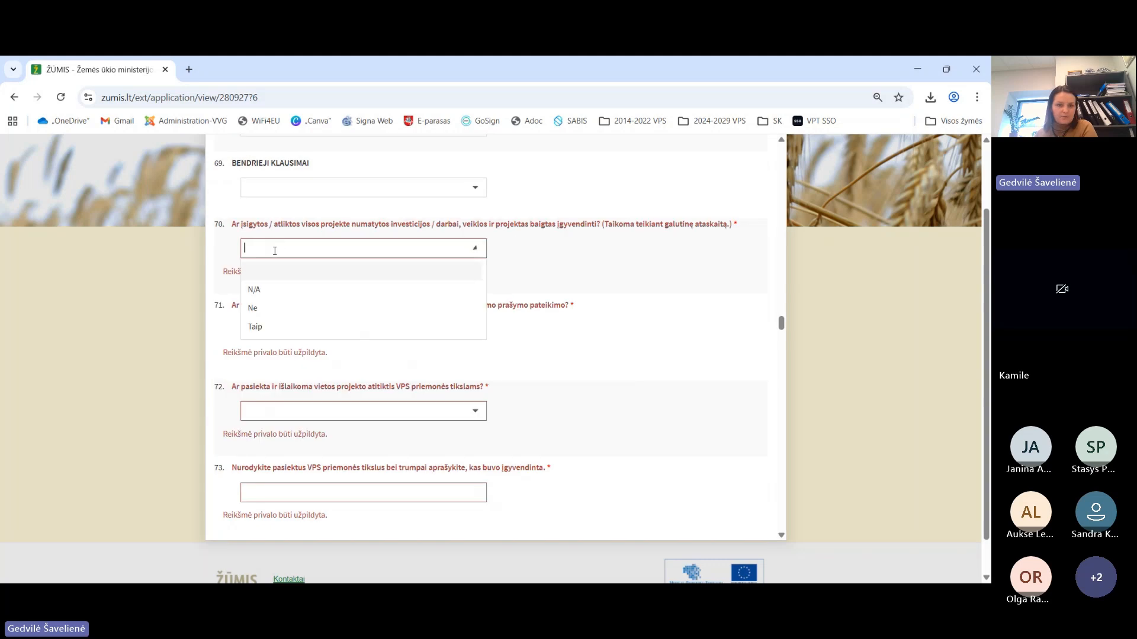
click(276, 288)
click(274, 313)
click(267, 366)
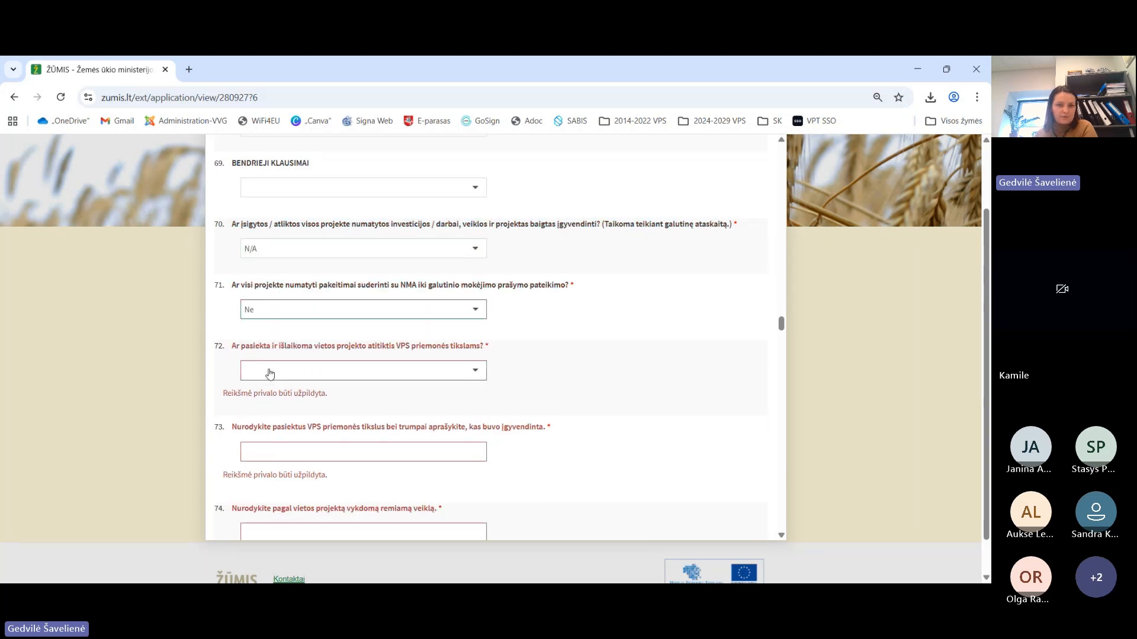
click(269, 372)
click(266, 411)
Enter 0 for questions 73 to 76 on achieved goals, supported activity, investments made and the project's implementation location.
click(265, 432)
text(0)
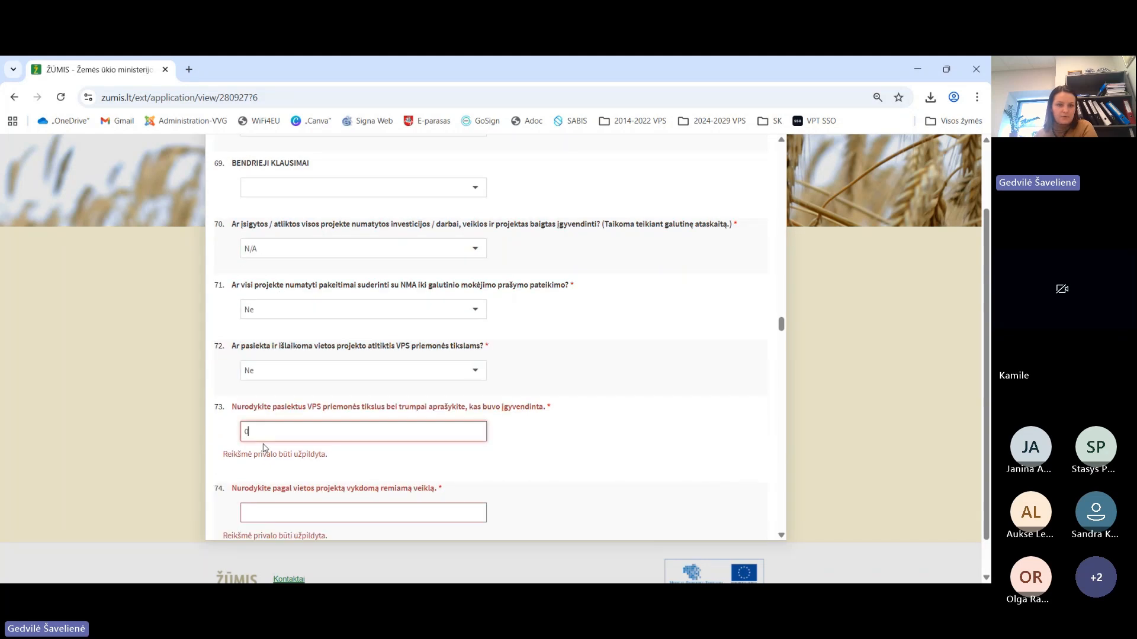
scroll(263, 449, down, 3)
click(278, 320)
text(0)
click(291, 386)
text(0)
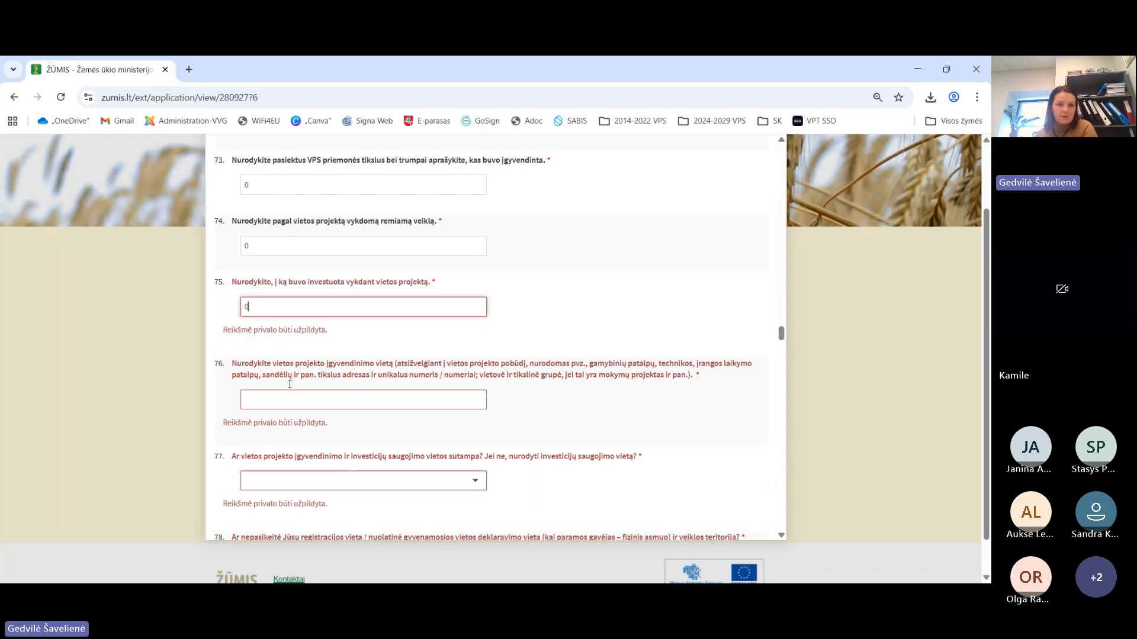
click(294, 385)
text(0)
Answer Taip to questions 77 and 78 on the storage and registration locations, and enter 0 for the registration address in question 79.
click(295, 320)
click(282, 378)
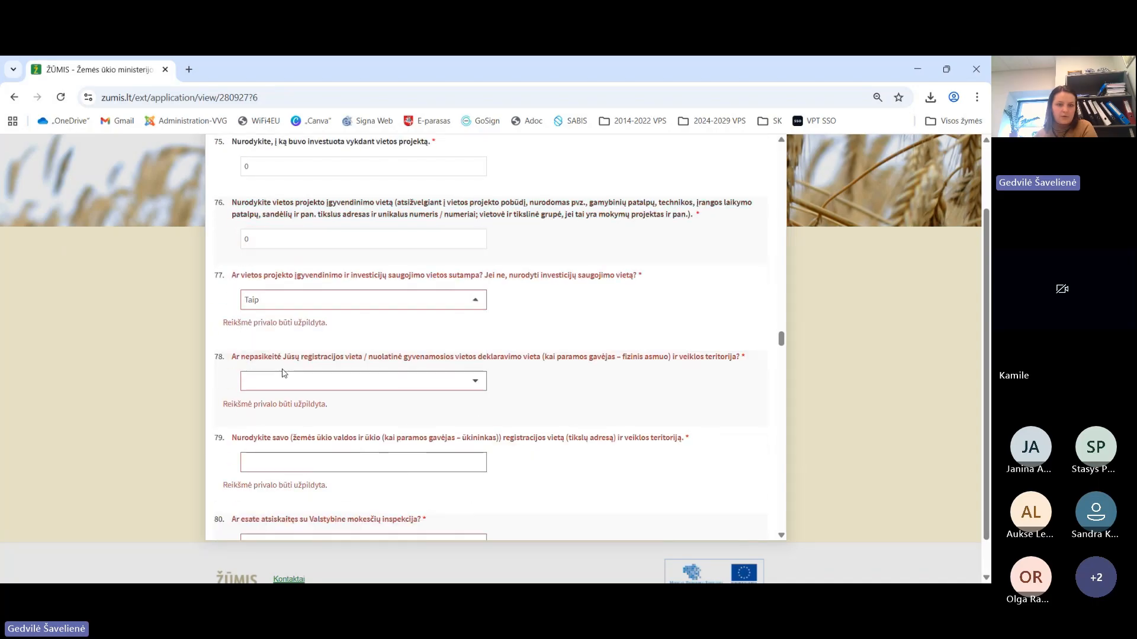
click(282, 380)
click(282, 419)
click(281, 422)
text(0)
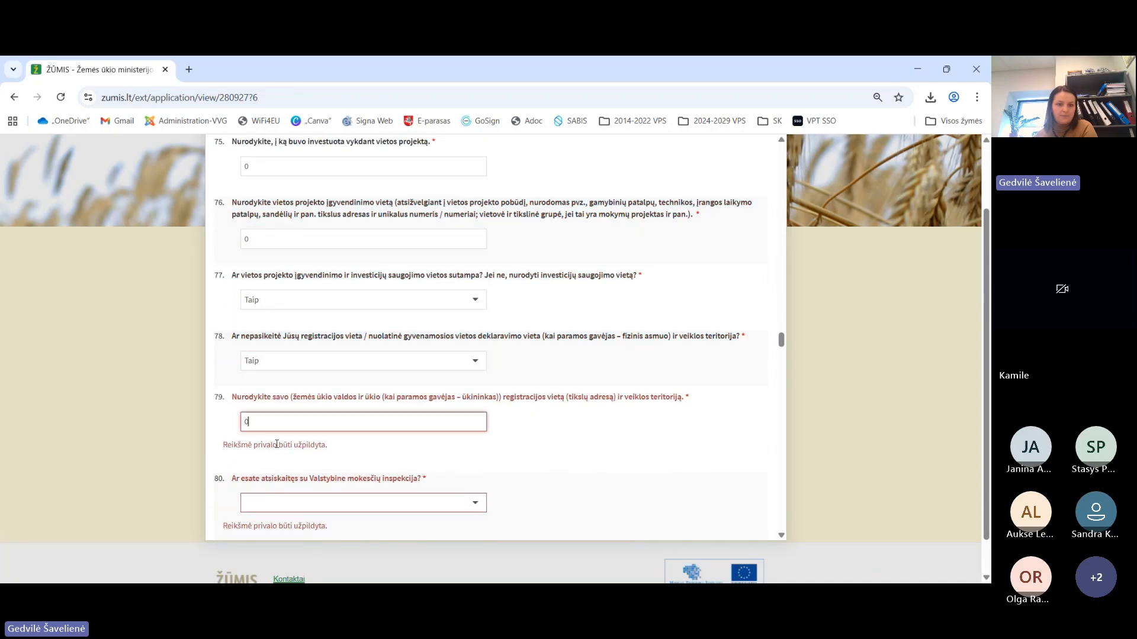
Answer Ne to question 80 on settlement with the tax inspectorate and Neaktualu to question 81 on settlement with the social insurance fund.
scroll(292, 418, down, 1)
click(292, 436)
click(291, 459)
scroll(291, 459, down, 1)
scroll(291, 458, down, 1)
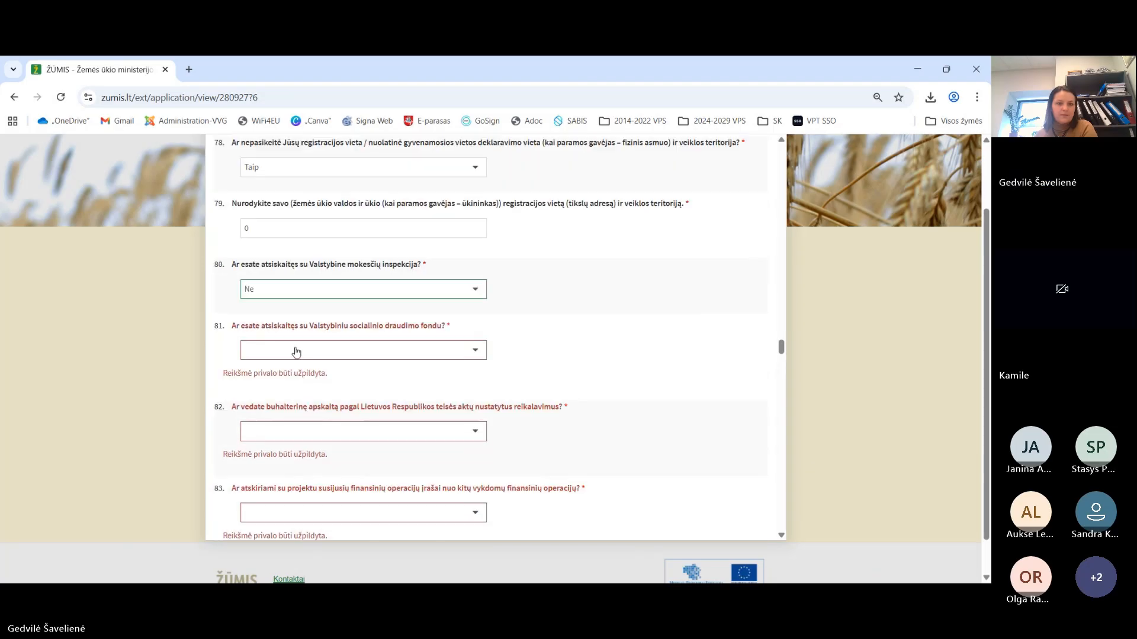
click(294, 352)
click(268, 389)
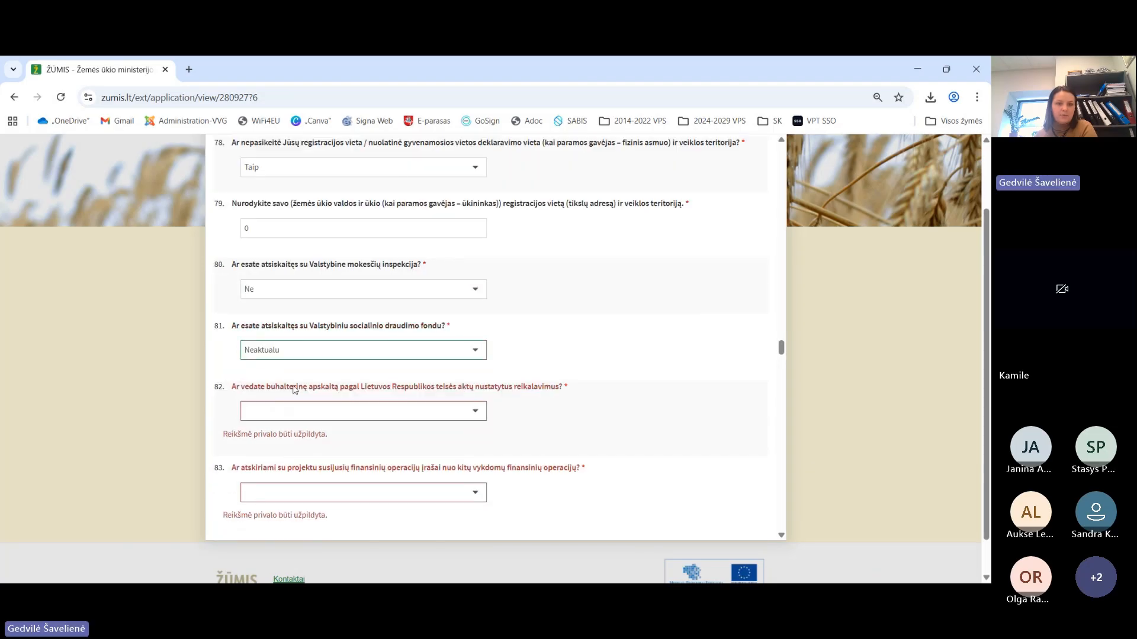
Answer Taip to question 82 on bookkeeping, Ne to question 83 on separate project records and Taip to question 84 on bankruptcy.
click(333, 410)
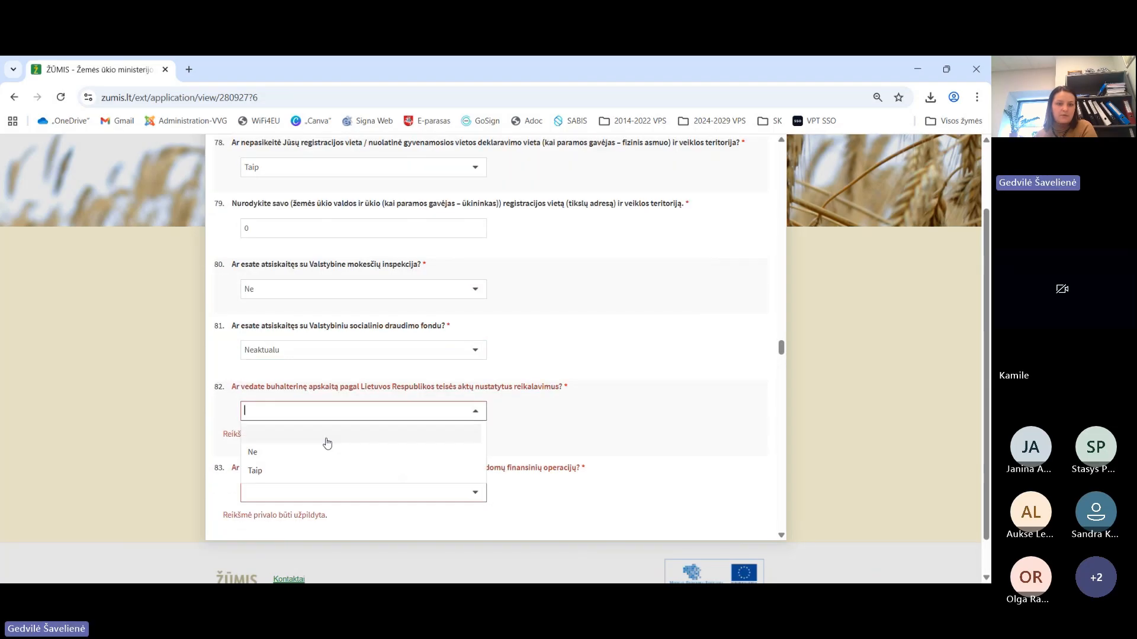
click(328, 470)
scroll(332, 445, down, 2)
click(335, 344)
click(329, 383)
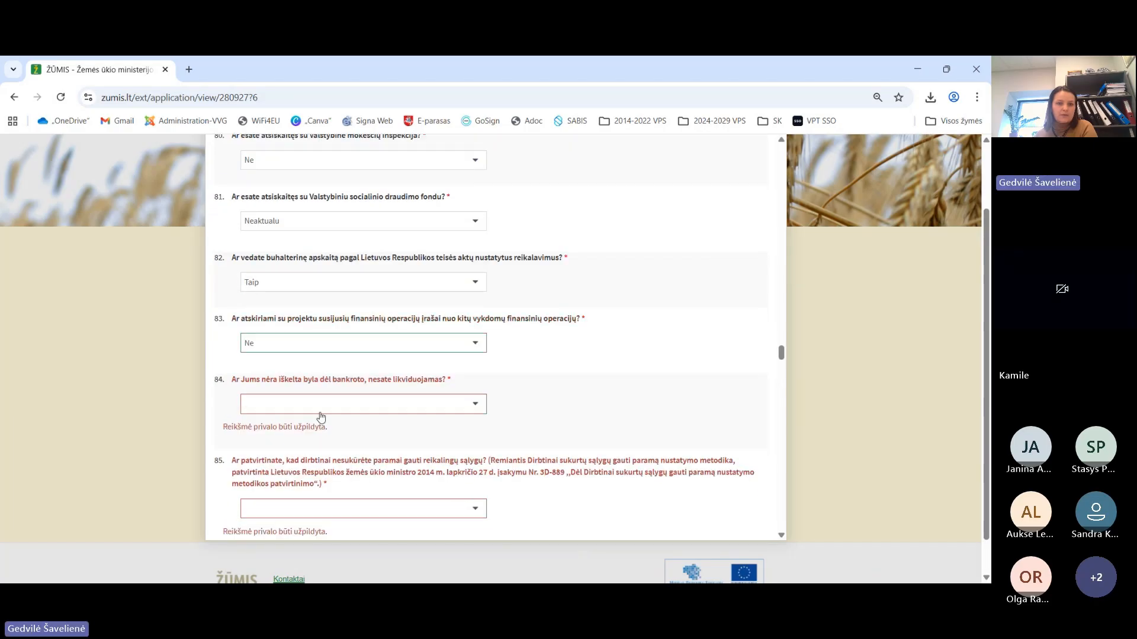
click(320, 418)
click(320, 463)
Answer N/A to question 85 on artificially created support conditions and Ne to question 86 on notifying NMA of a partner change.
scroll(322, 461, down, 1)
click(325, 424)
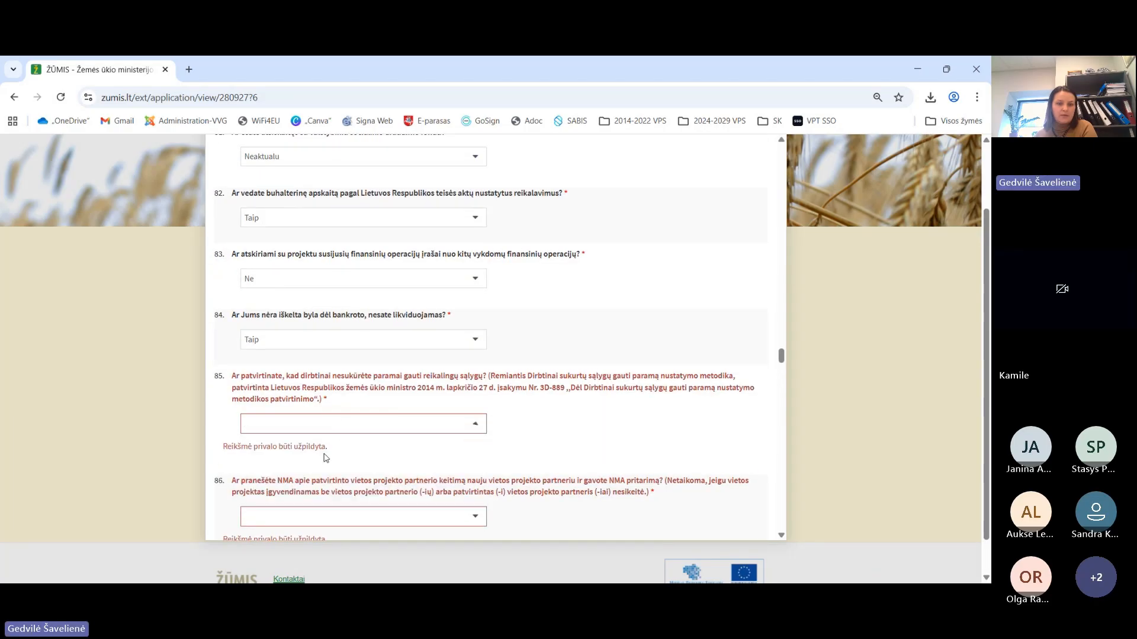
click(323, 424)
click(316, 462)
scroll(347, 415, down, 2)
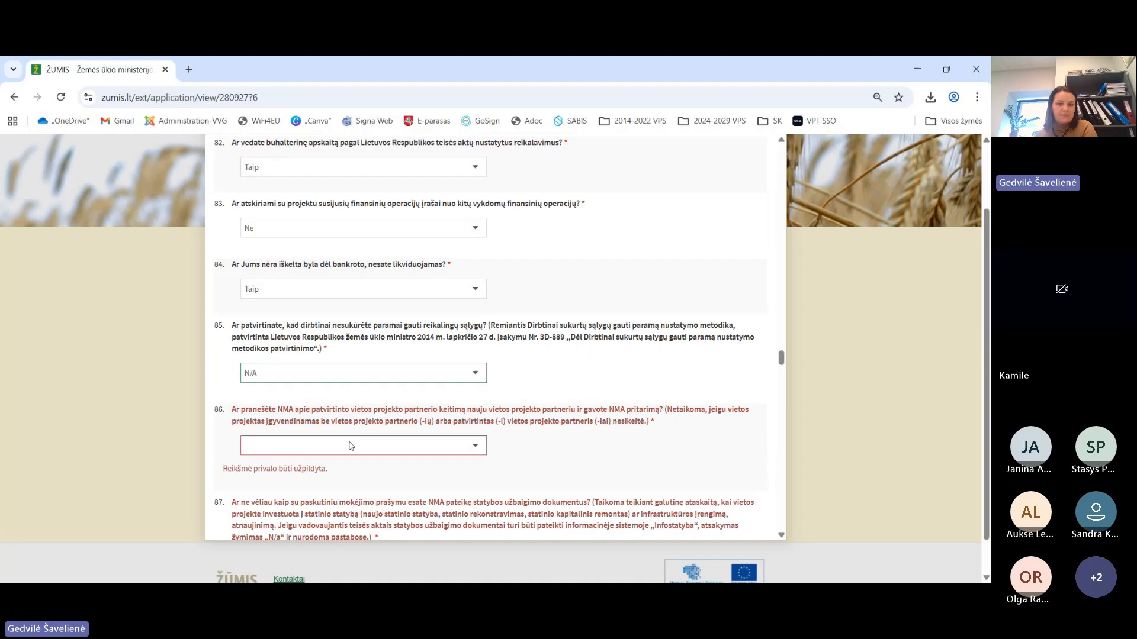
click(347, 369)
click(331, 426)
Answer questions 87 to 89 on documents submitted to NMA: Ne for construction completion, Taip for the licence copy and Ne for the environmental impact conclusion.
scroll(332, 426, down, 1)
click(329, 399)
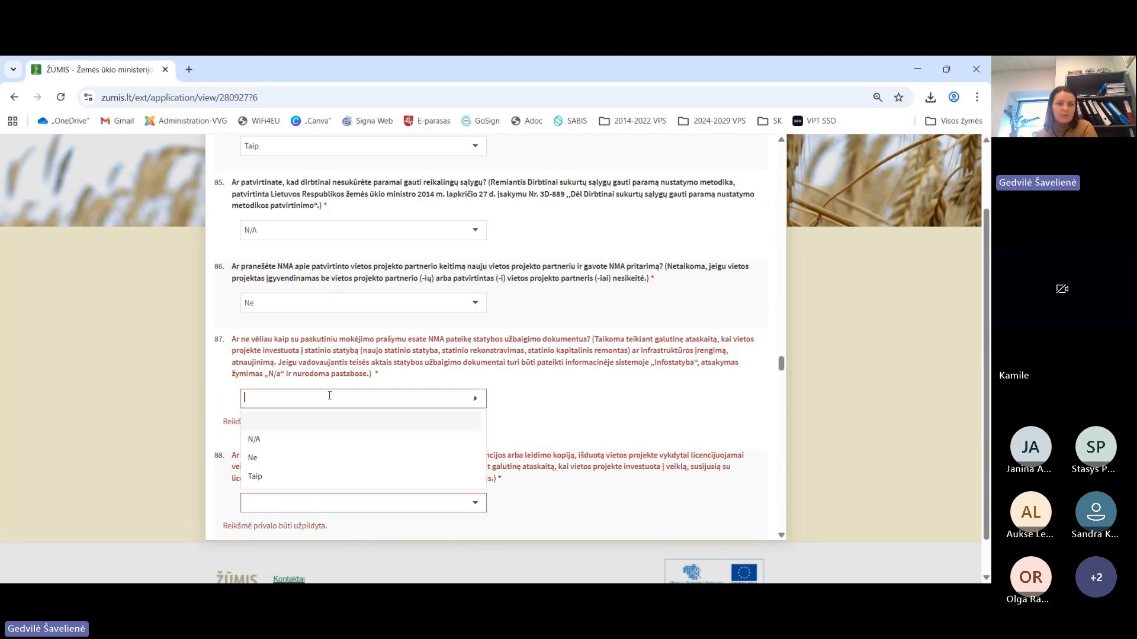
click(313, 454)
click(310, 482)
click(279, 465)
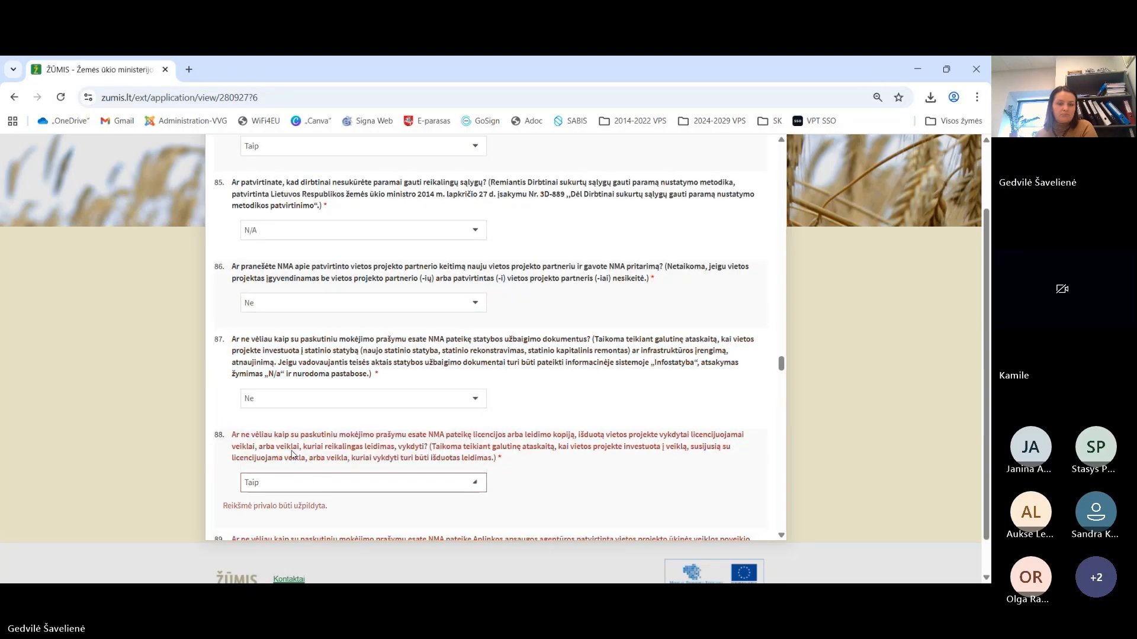
scroll(346, 375, down, 2)
click(320, 437)
click(319, 459)
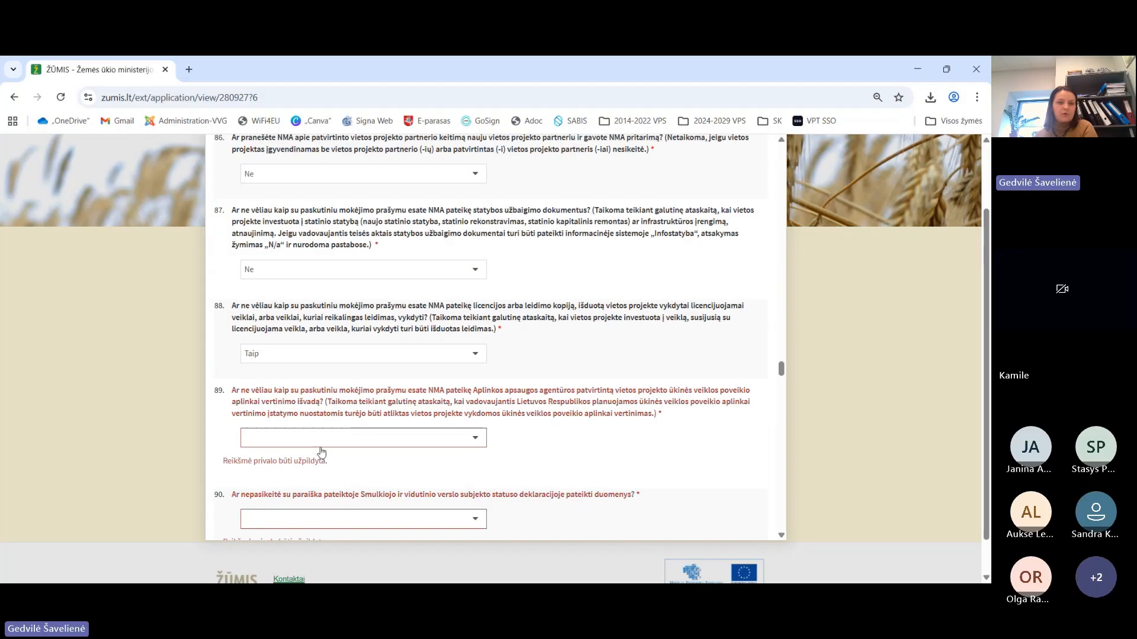
click(318, 437)
click(320, 498)
Answer N/a to question 90 on the small and medium business declaration and Taip to question 91 on the real estate register extract.
scroll(330, 459, down, 2)
click(328, 370)
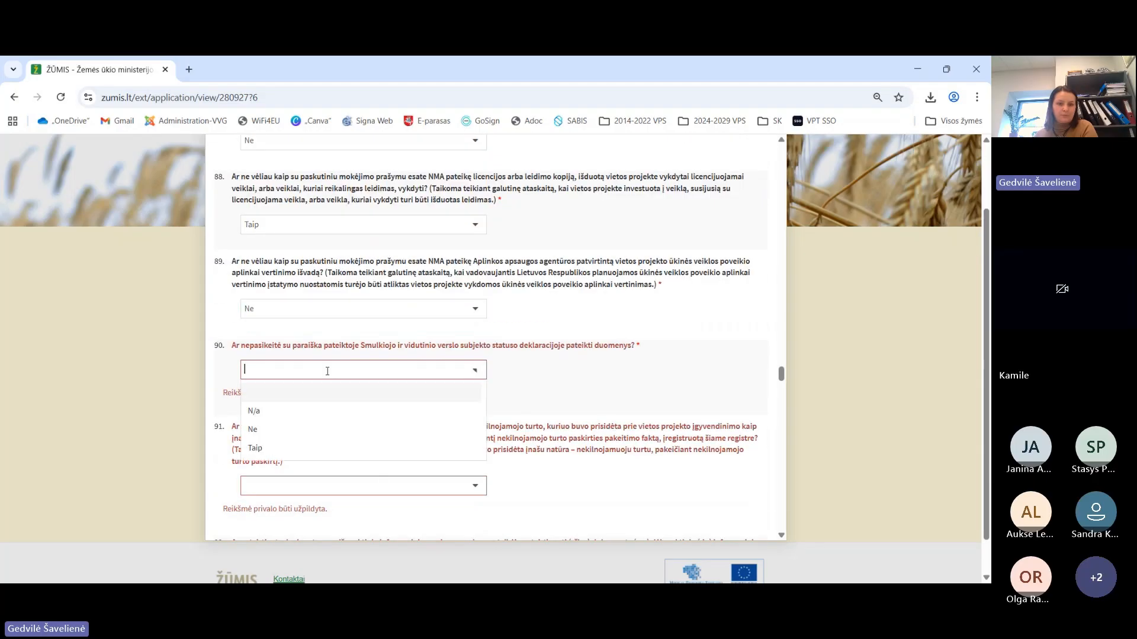
click(321, 415)
click(332, 466)
click(371, 444)
Answer Ne to question 92 on informational seminar confirmation documents and Ne to question 93 on food handling compliance documents.
scroll(343, 435, down, 2)
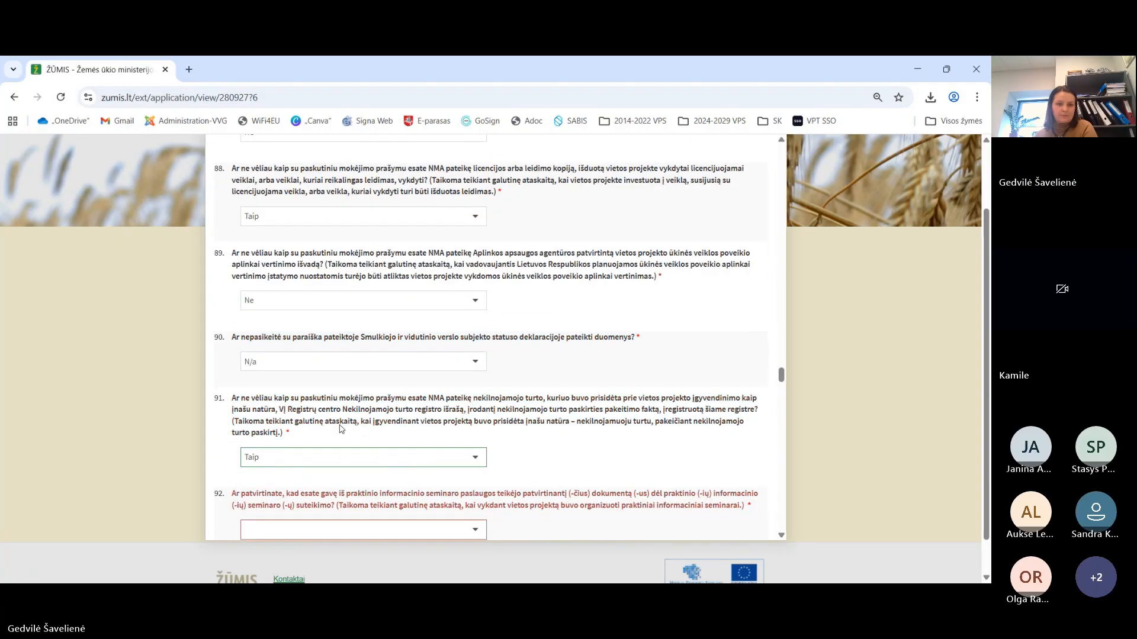
click(340, 415)
click(320, 468)
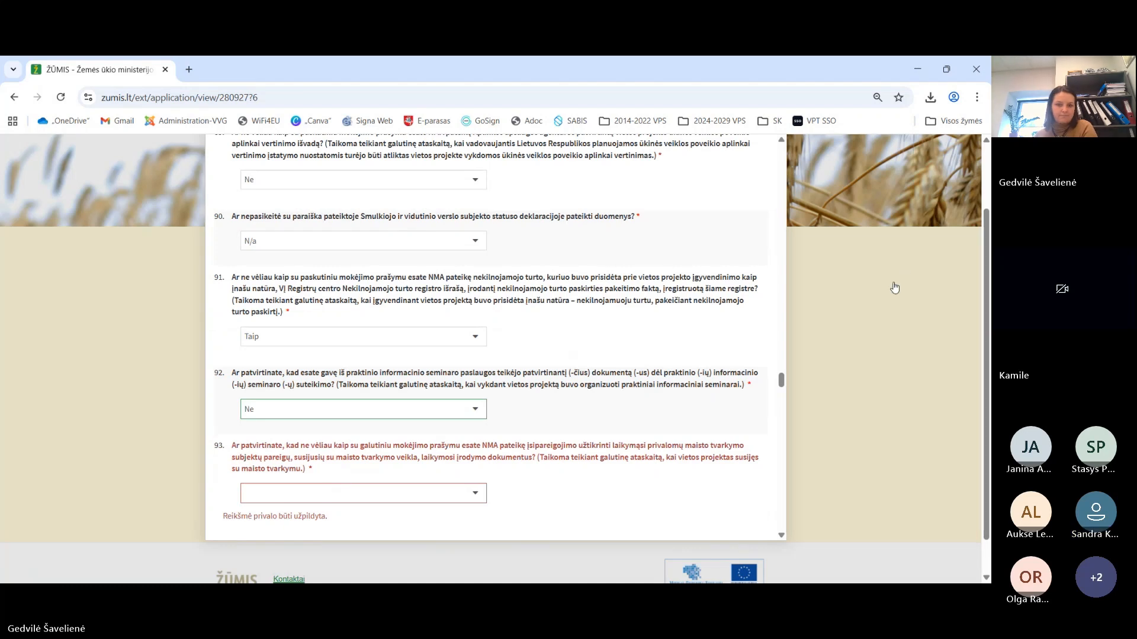
click(391, 410)
click(376, 470)
scroll(382, 414, down, 2)
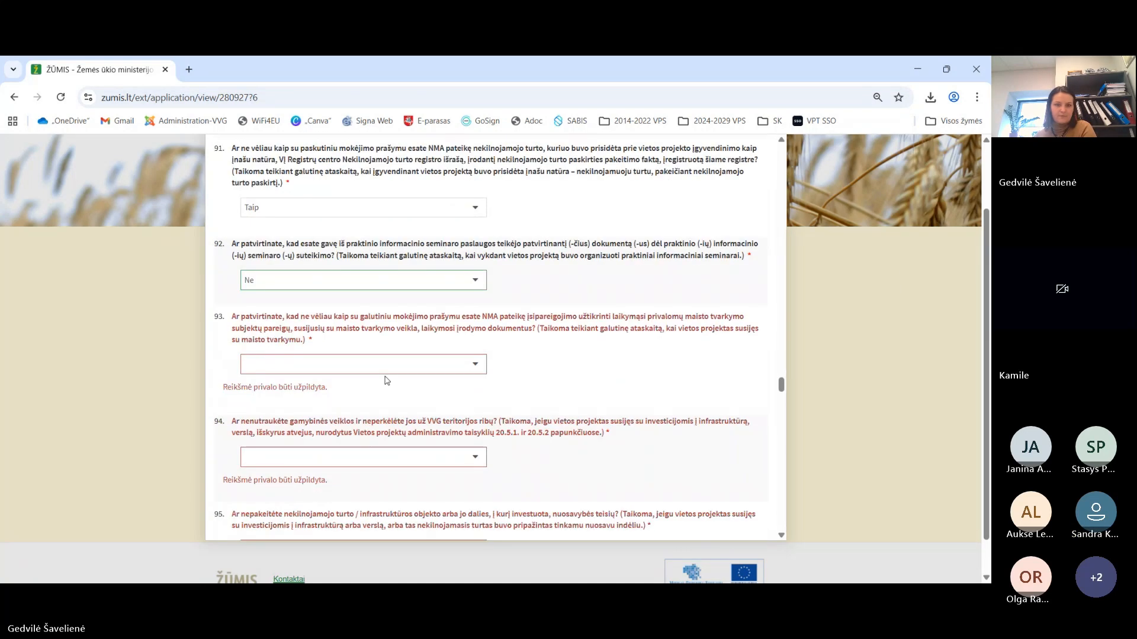
click(325, 367)
click(319, 424)
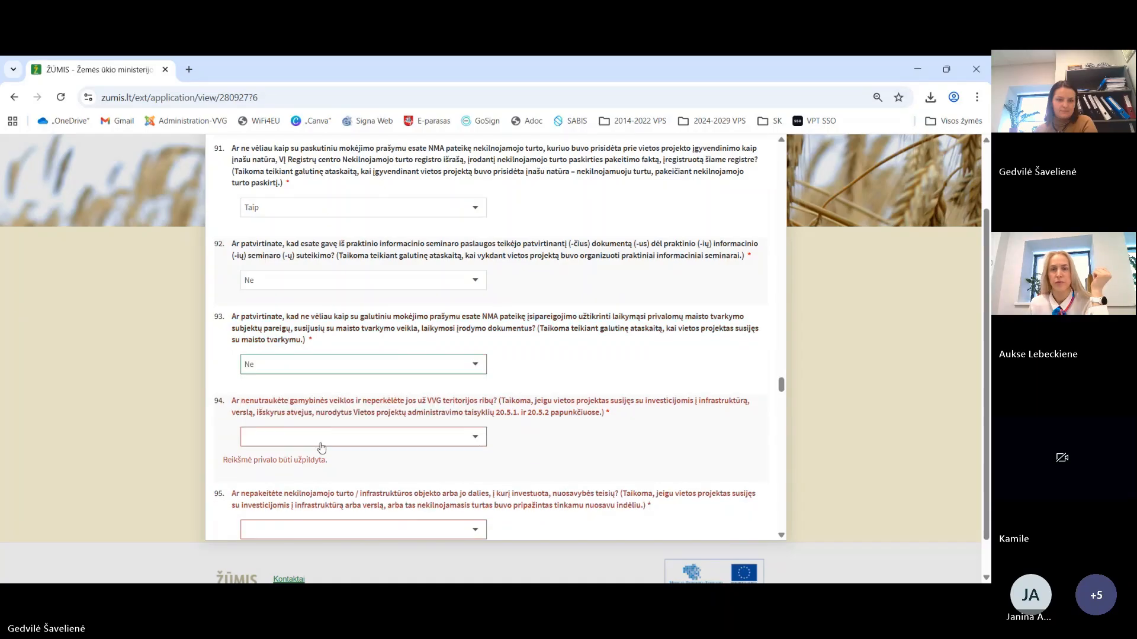
Answer N/A to questions 94 and 95 on production activity and property ownership, and enter 0 for the property details in question 96.
click(322, 438)
click(309, 480)
scroll(436, 426, down, 1)
click(373, 445)
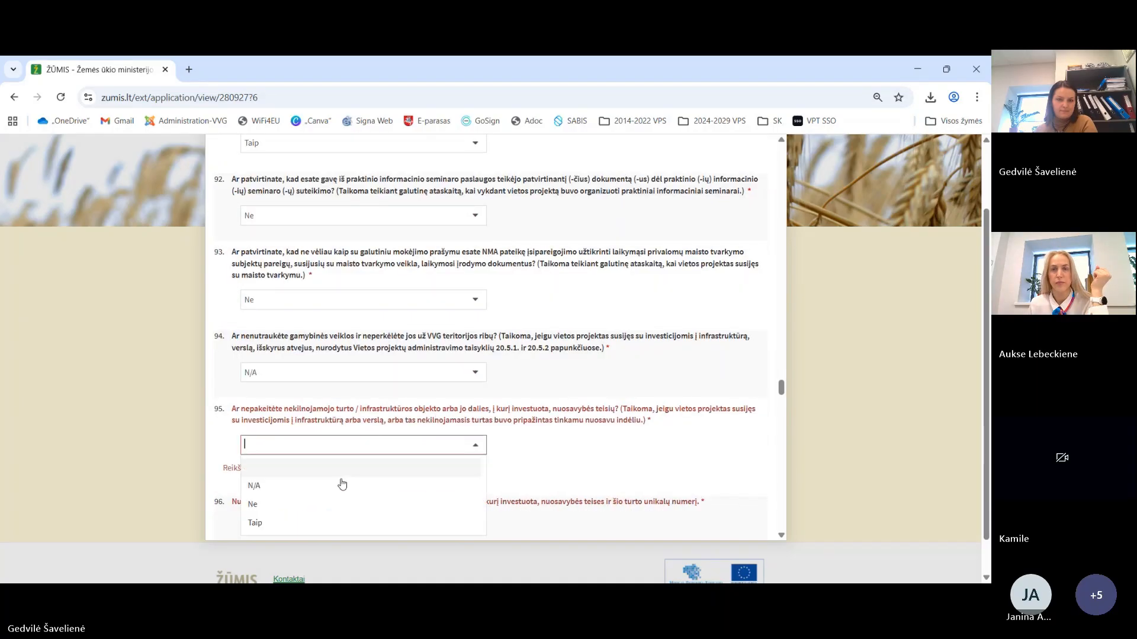
click(345, 482)
scroll(345, 481, down, 1)
click(359, 440)
text(0)
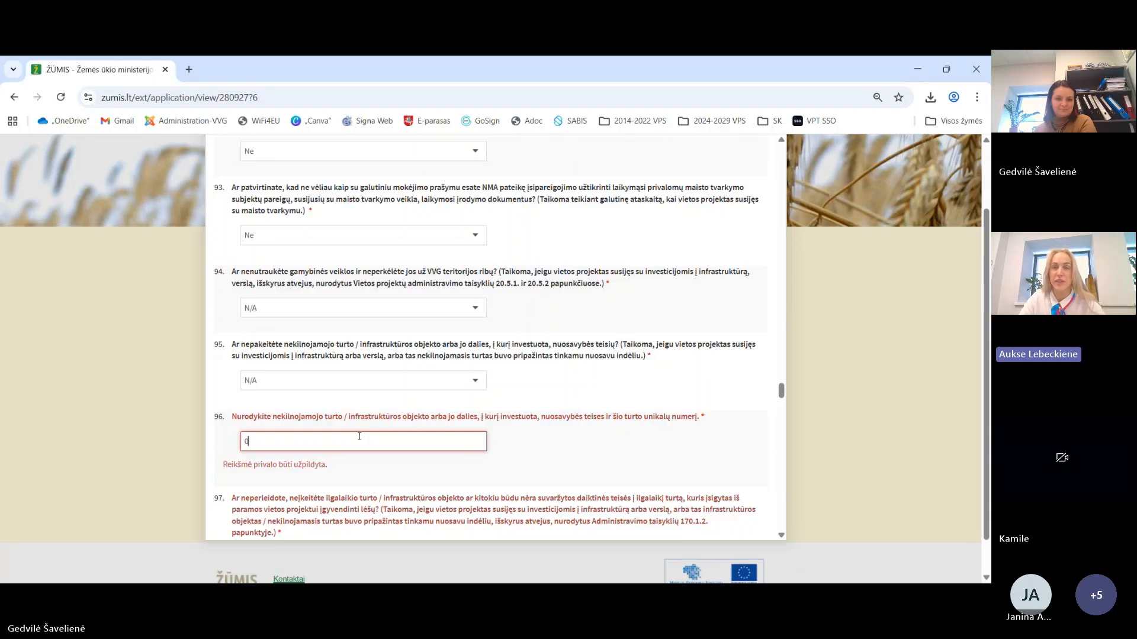
Answer Ne to question 97 on long-term asset transfer, Taip to question 98 on unchanged activity and Ne to question 99 on publicising the support.
scroll(357, 431, down, 2)
click(356, 427)
click(354, 433)
scroll(350, 423, down, 2)
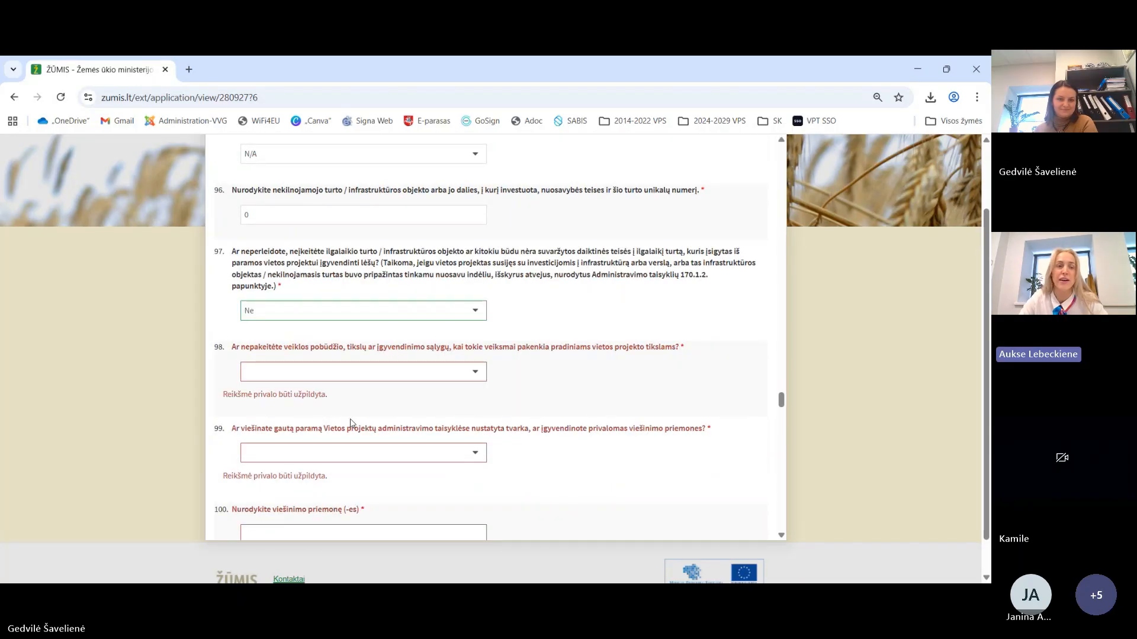
click(344, 340)
click(326, 402)
click(325, 402)
click(323, 443)
Enter 0 for the publicity measures in question 100 and answer Ne to question 101 on property insurance.
scroll(355, 442, down, 1)
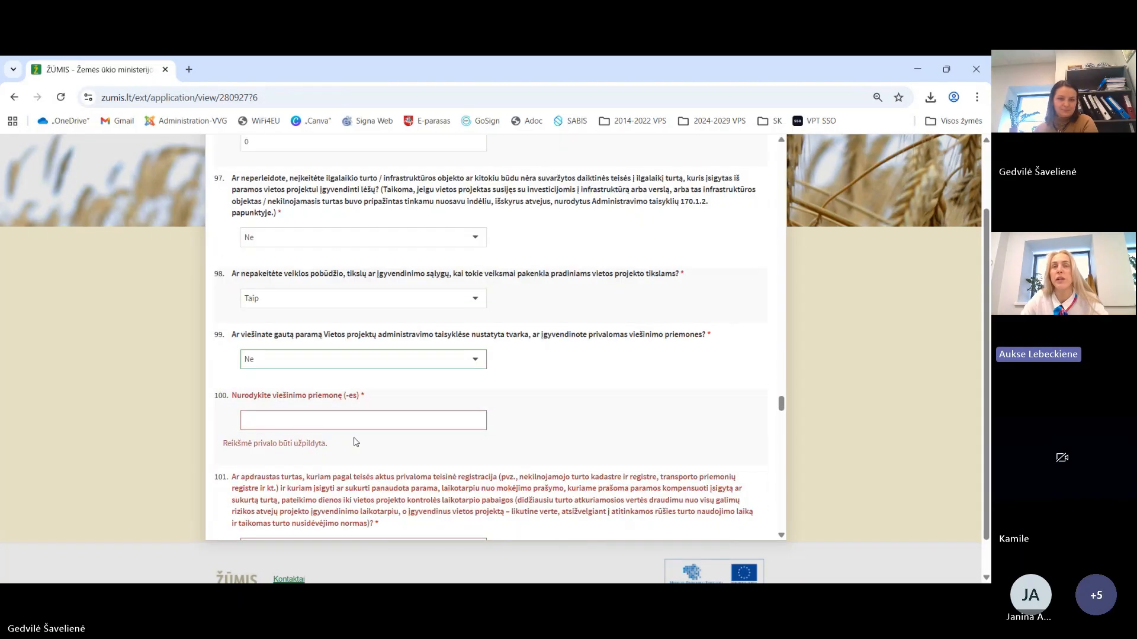
click(352, 395)
text(0)
scroll(346, 456, down, 1)
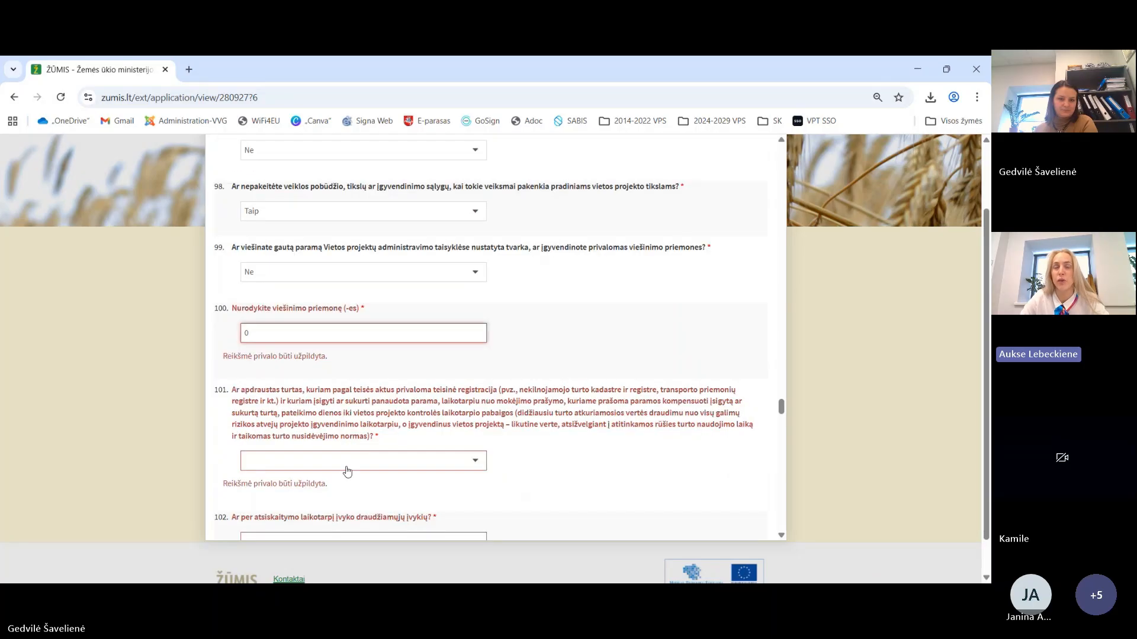
click(348, 472)
click(311, 399)
Answer Ne to question 102 on insured events in the reporting period and Taip to question 103 on informing the VPS implementer about them.
scroll(345, 441, down, 1)
click(345, 437)
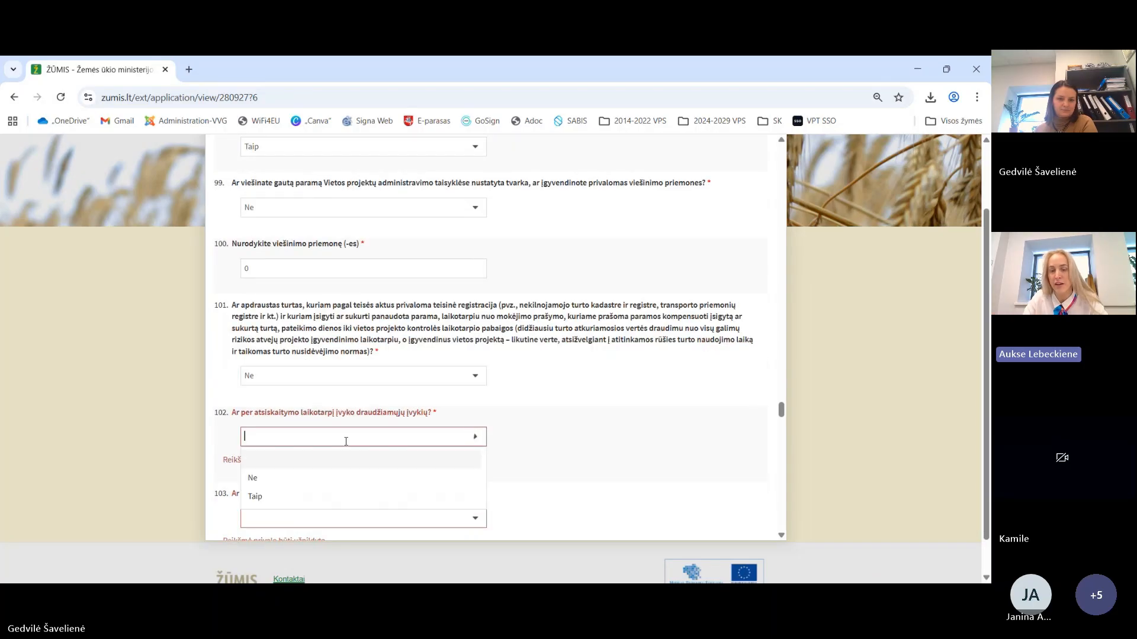
click(330, 478)
click(330, 498)
click(323, 475)
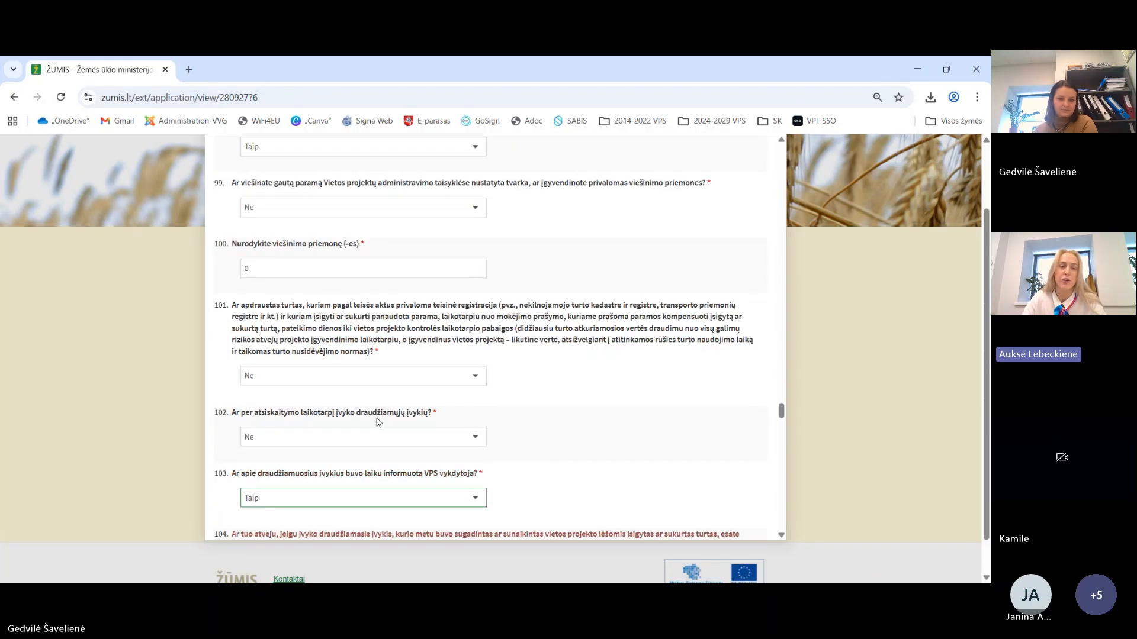
Answer Ne to question 104 on restoring damaged property and Ne to question 105 on maintaining compliance with the project selection criteria.
scroll(377, 421, down, 3)
click(352, 377)
click(346, 435)
click(343, 459)
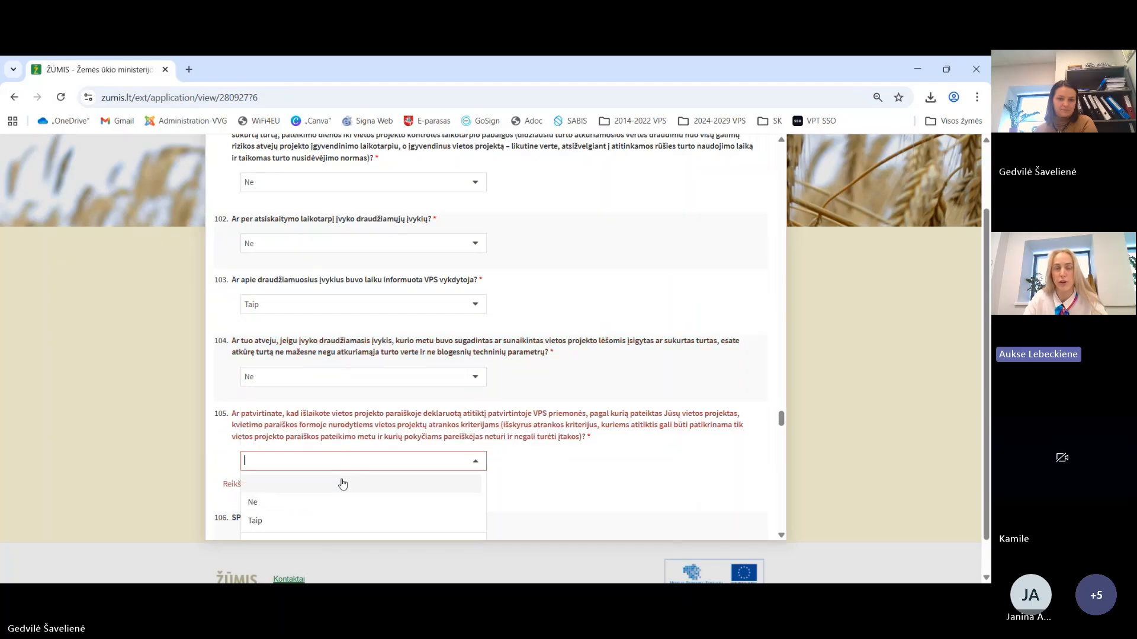
click(338, 503)
Answer N/A to special question 107 on selection criteria compliance and enter 0 for the number of new jobs in question 108.
scroll(373, 447, down, 3)
click(361, 412)
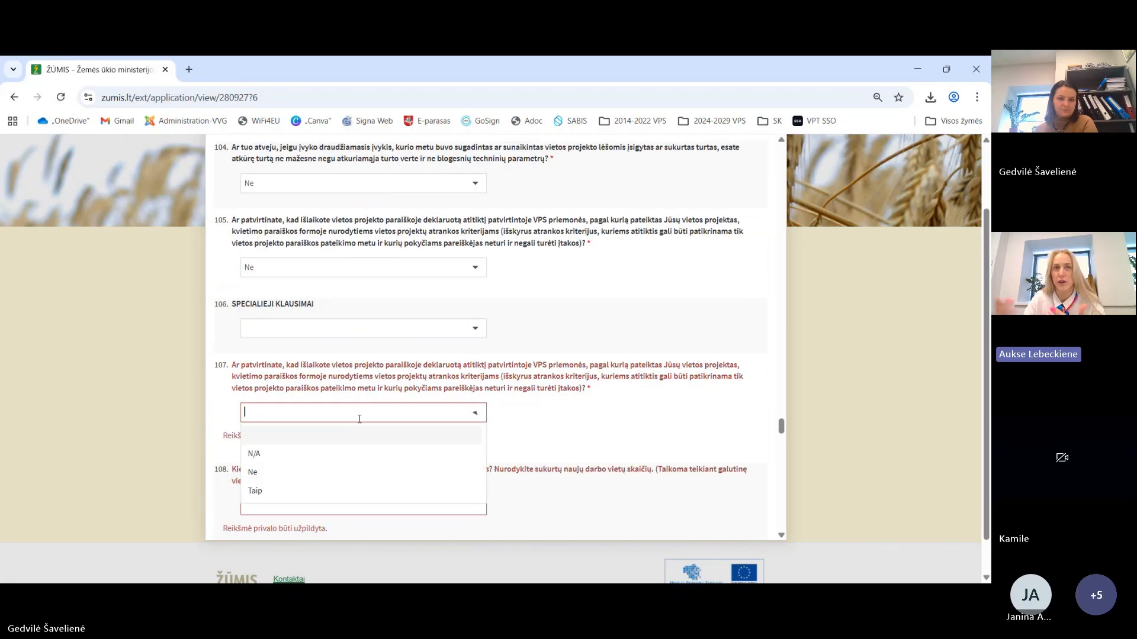
click(341, 451)
click(341, 488)
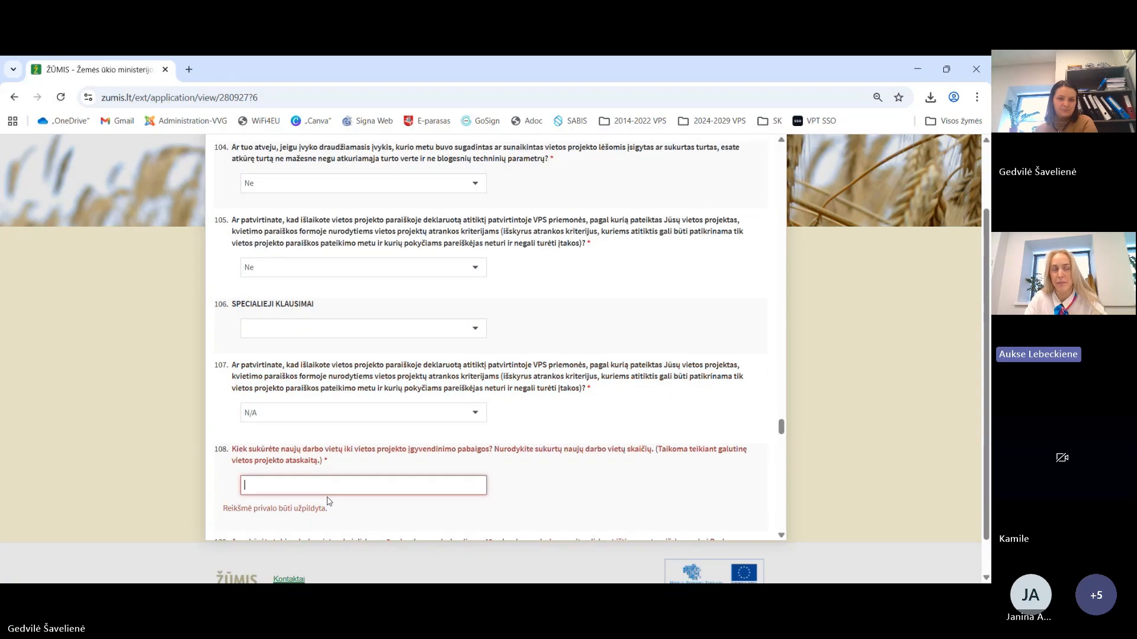
text(0)
Answer Ne to question 109 on full-time, year-round jobs and Ne to question 110 on the new jobs' direct link to the supported activity.
scroll(332, 491, down, 2)
click(358, 482)
click(270, 425)
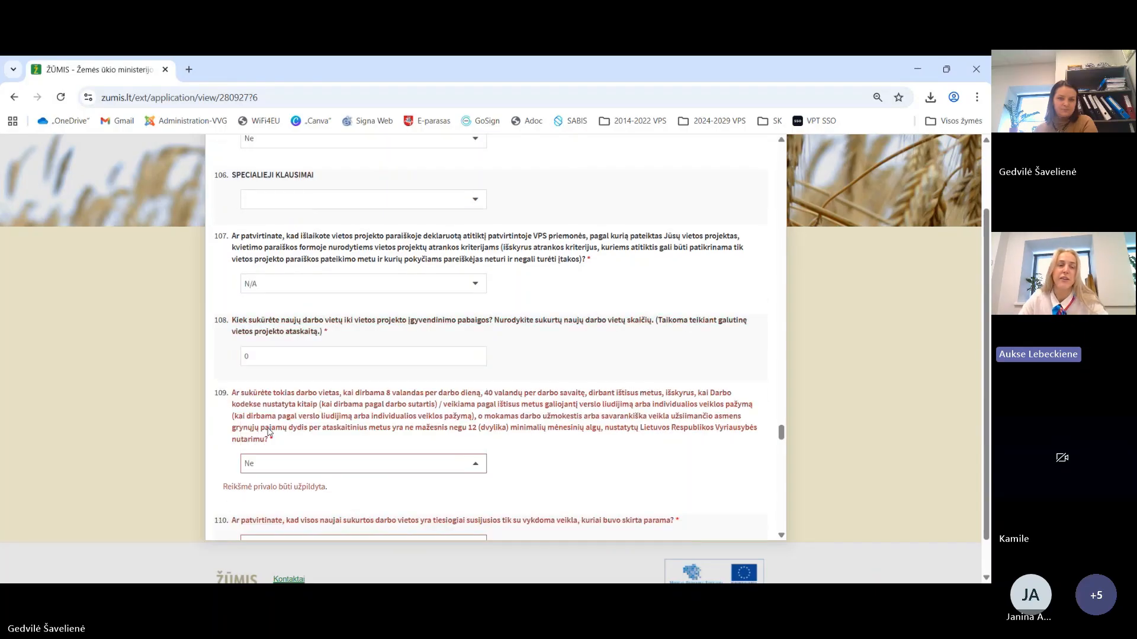
scroll(310, 414, down, 3)
click(314, 332)
click(289, 395)
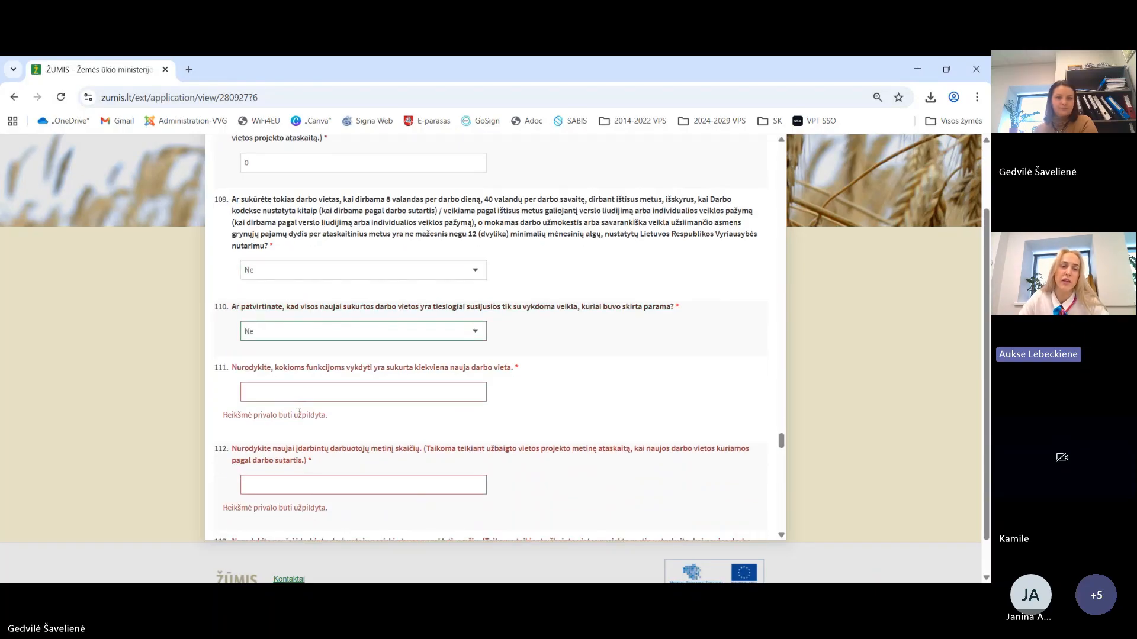
Enter 0 for question 111 on the functions of each new job and question 112 on the annual number of newly hired workers.
click(288, 396)
text(0)
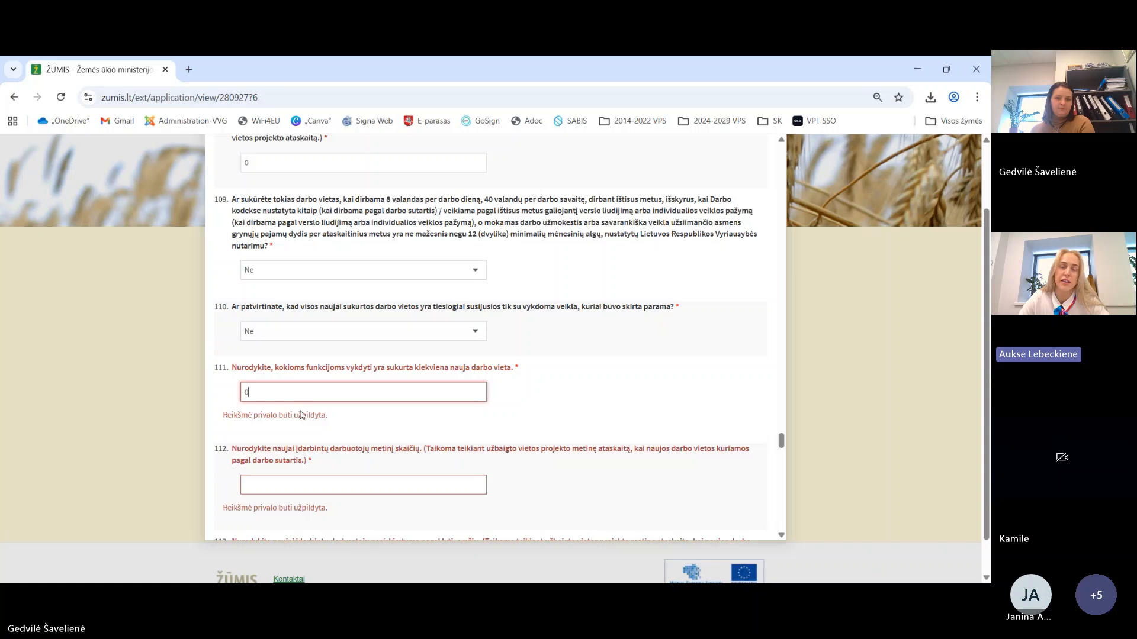
key(Tab)
text(0)
Enter 0 for questions 113 to 116 on new workers' gender and age, working days worked, and business or self-employment certificate details.
scroll(350, 413, down, 2)
click(351, 431)
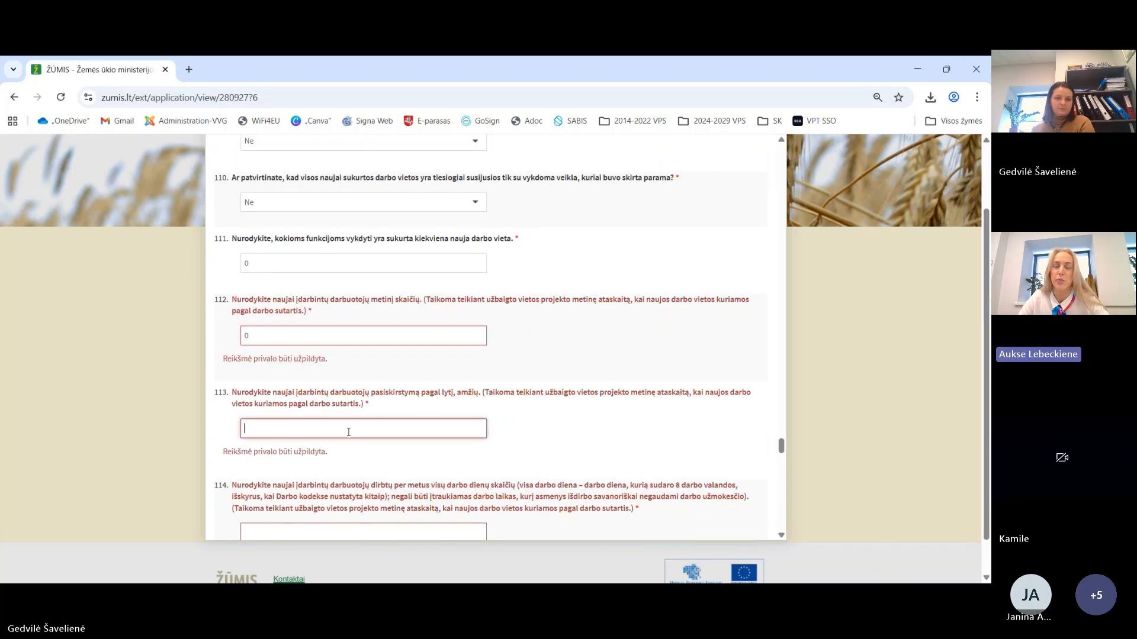
text(00)
scroll(391, 433, down, 3)
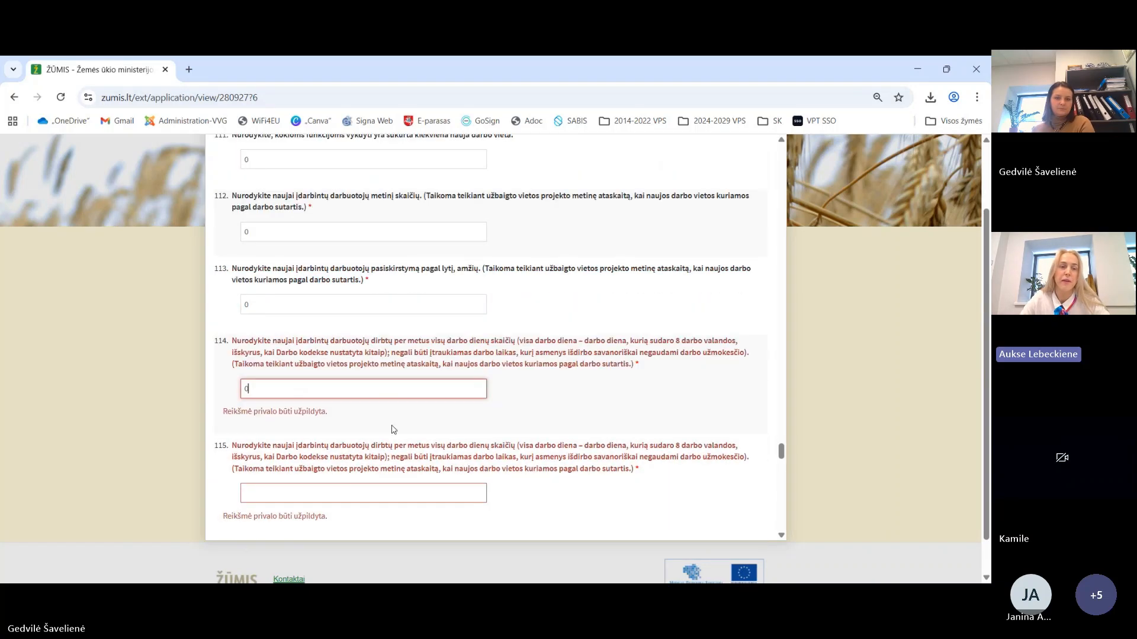
click(358, 401)
text(0)
scroll(360, 406, down, 1)
click(360, 414)
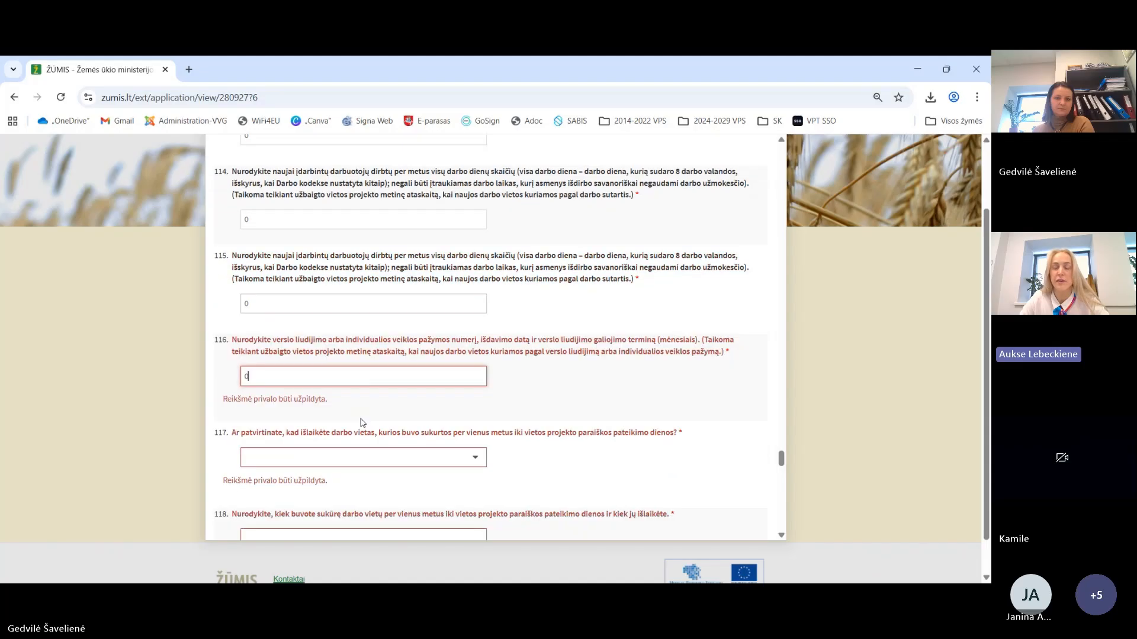
text(0)
Answer Ne to question 117 on keeping previously created jobs and enter 0 for question 118 on how many were created and kept.
click(357, 408)
click(336, 447)
click(338, 447)
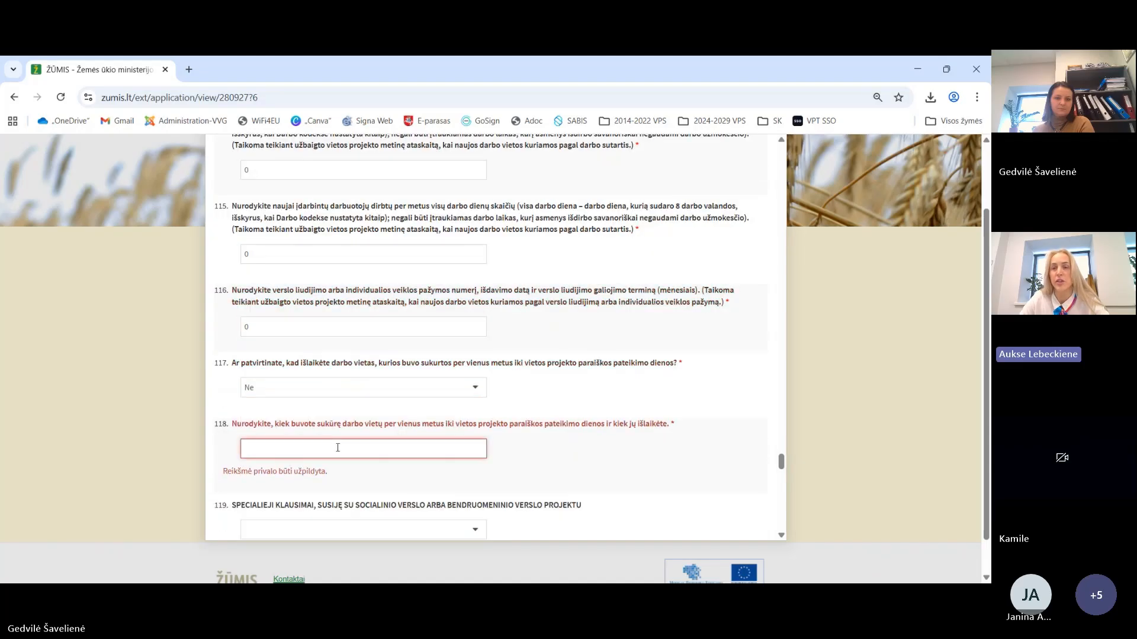
text(0)
Answer Taip to question 120 on pursuing positive social impact and N/A to question 121 on accountable, transparent governance.
scroll(337, 450, down, 2)
click(337, 472)
click(325, 438)
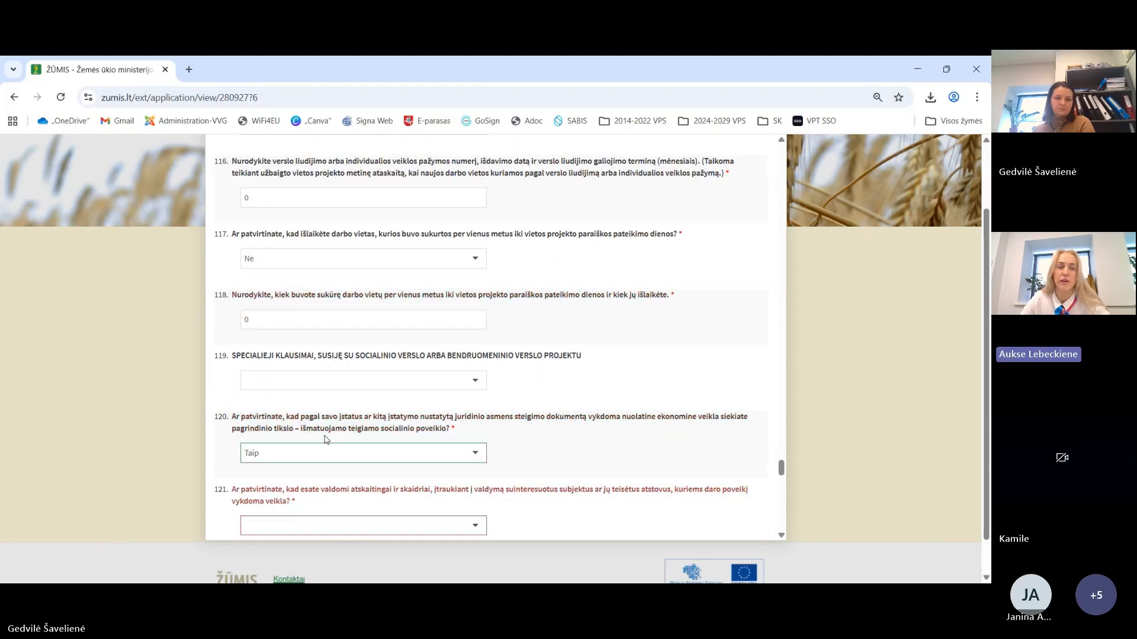
scroll(390, 431, down, 2)
click(376, 393)
click(358, 472)
Answer Taip to question 122 on independence from state and municipal institutions and N/A to question 123 on reinvesting profit.
click(359, 465)
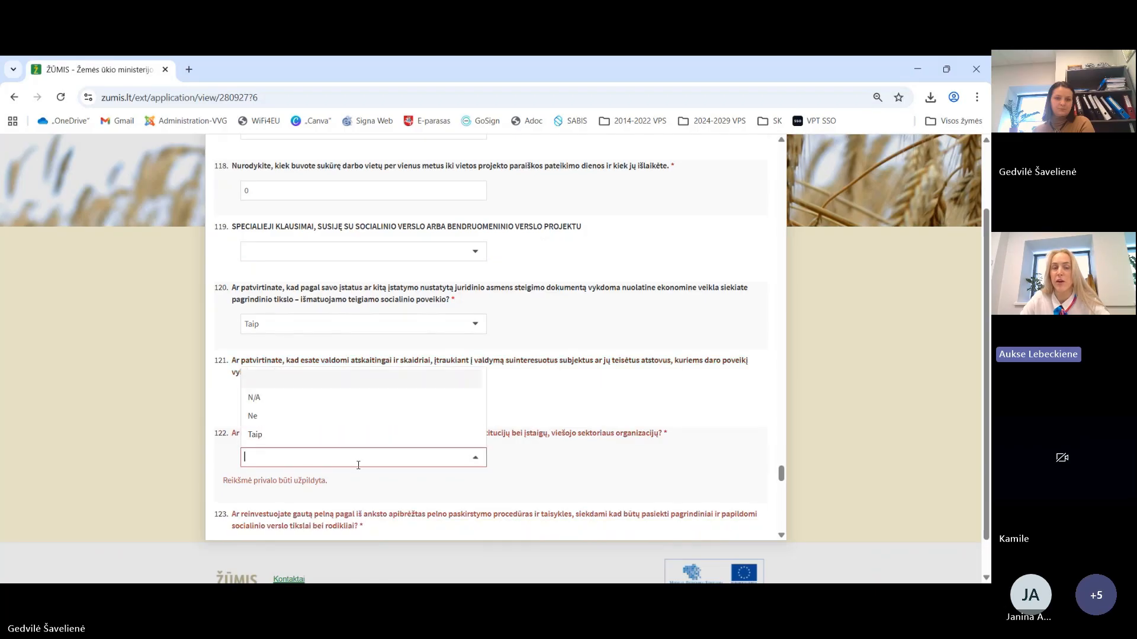
click(345, 435)
scroll(346, 436, down, 3)
click(343, 337)
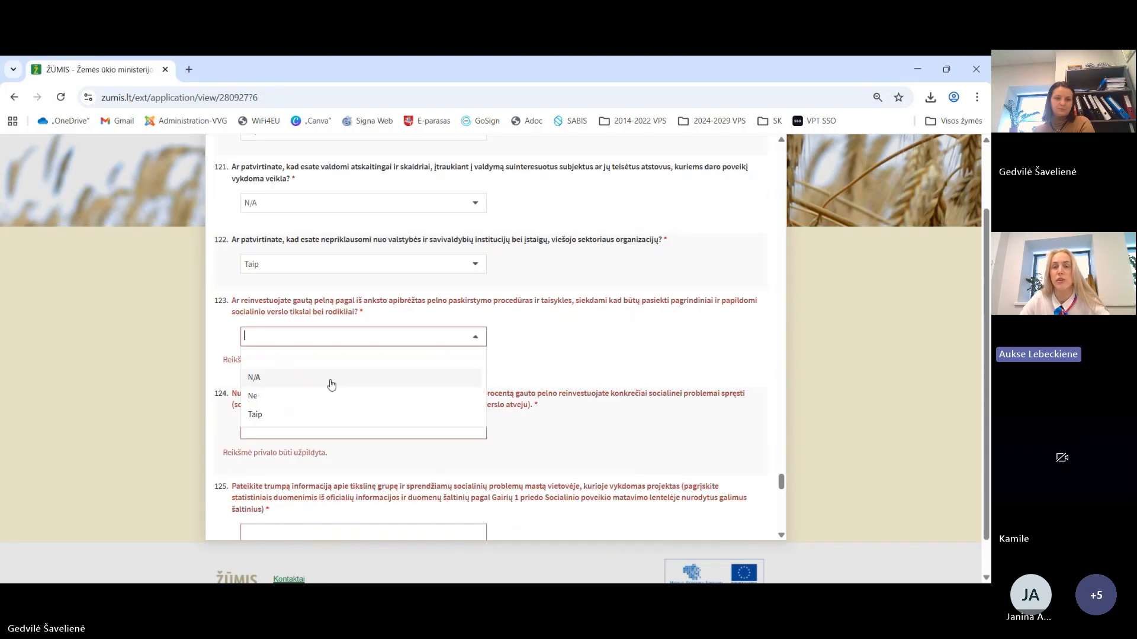
click(330, 376)
Enter 0 for question 124 on the percentage of profit reinvested and question 125 on the target group and social problem's scale.
click(326, 410)
text(0)
scroll(332, 441, down, 1)
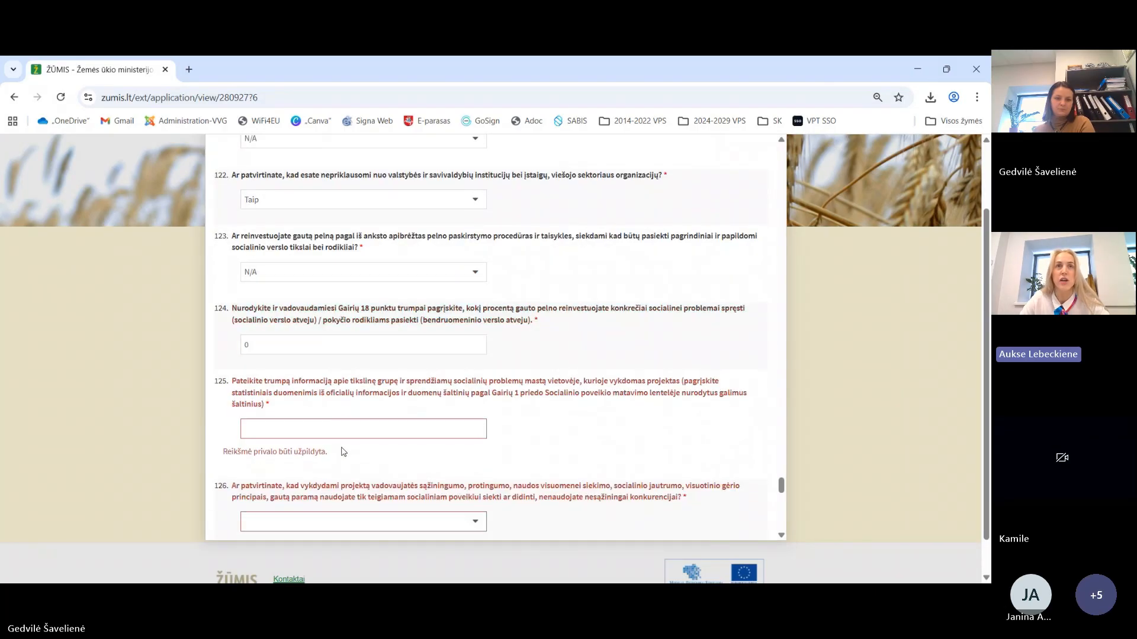
click(341, 431)
text(0)
Answer N/A to question 126 on fair project implementation principles and to question 127 on changing the social business model.
scroll(341, 434, down, 1)
scroll(341, 433, down, 1)
click(346, 394)
click(349, 412)
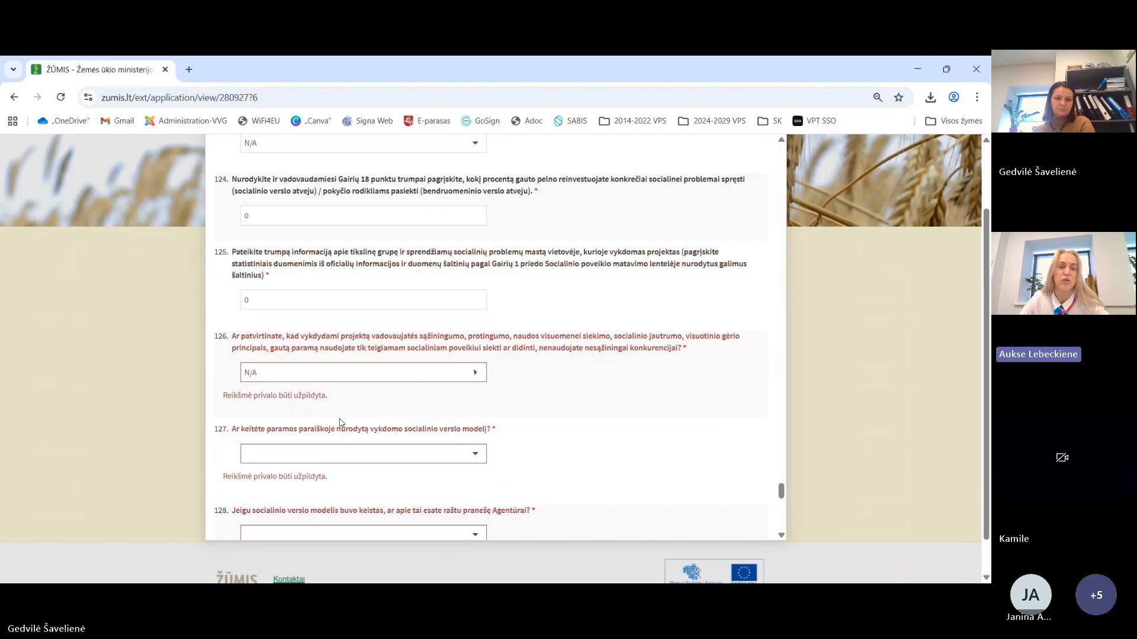
click(345, 436)
click(331, 470)
click(324, 432)
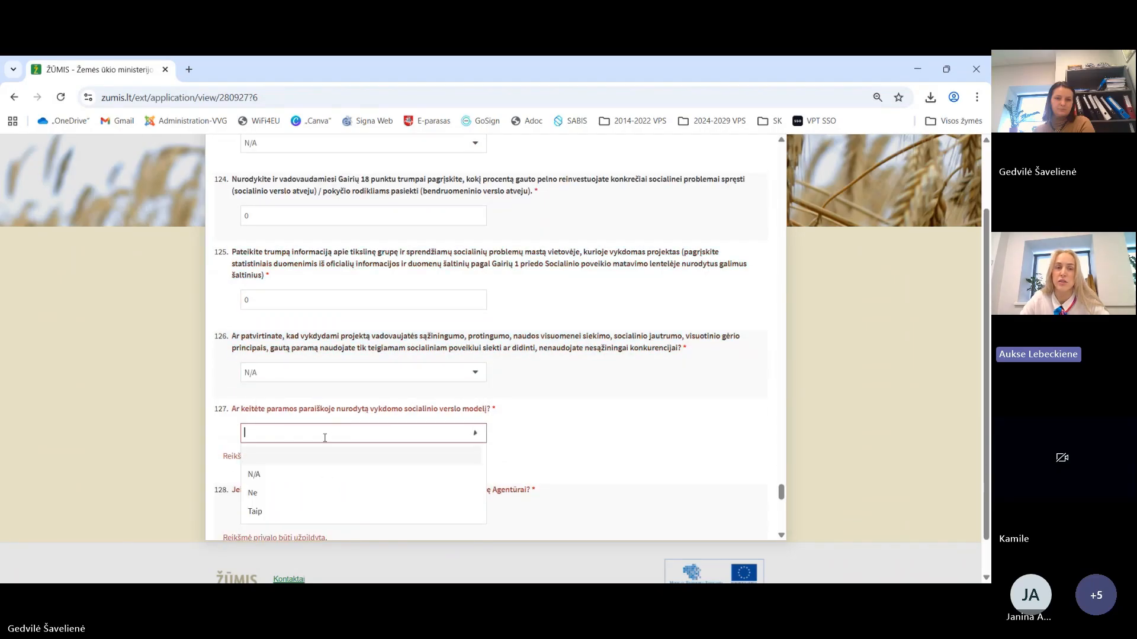
click(325, 472)
Answer N/A to question 128 on notifying the Agency of model changes and enter 0 for question 129 on the chosen business model.
scroll(395, 439, down, 1)
scroll(395, 439, down, 2)
click(342, 365)
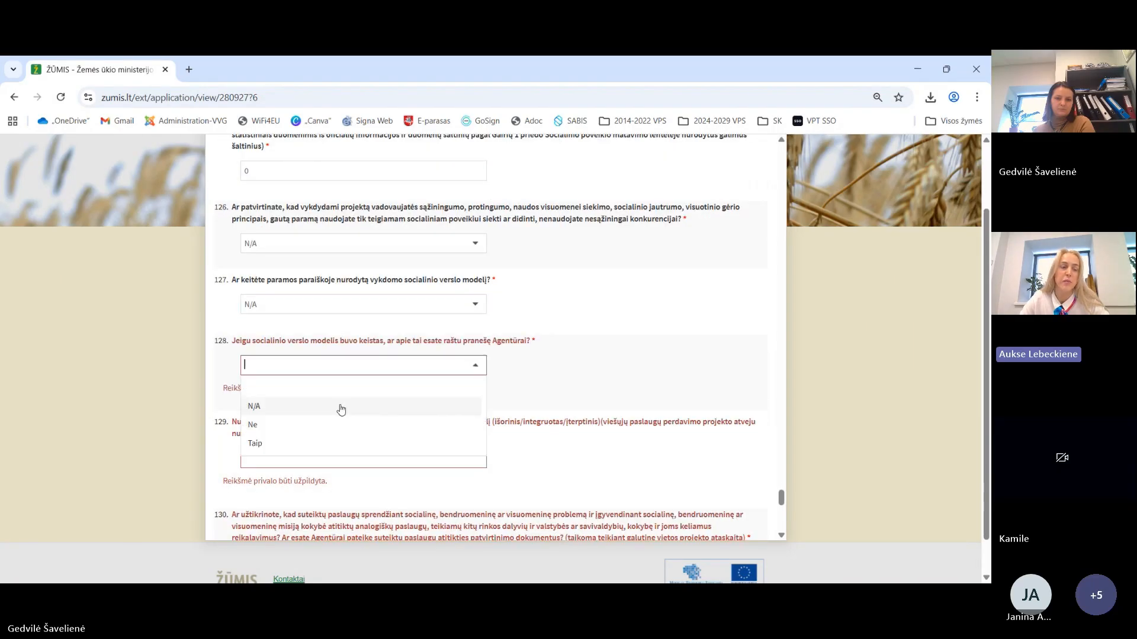
click(337, 405)
click(331, 438)
text(0)
Answer Ne to question 130 on ensuring service quality and enter 0 for question 132 on the number of positions at project end.
scroll(343, 443, down, 3)
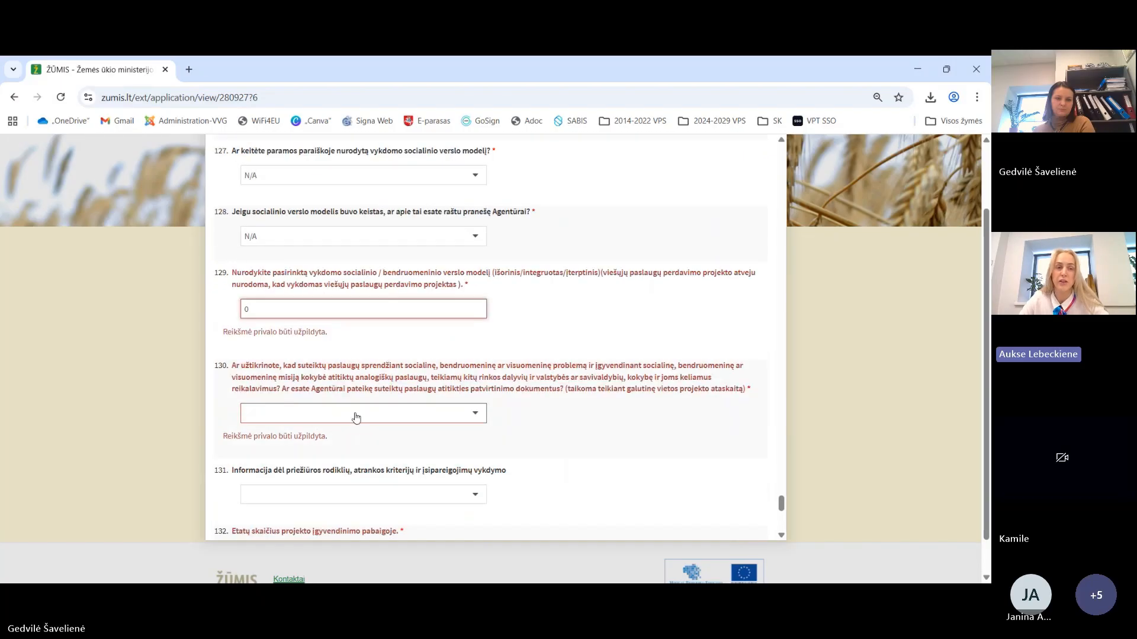
click(355, 416)
click(340, 450)
scroll(341, 451, down, 3)
click(360, 385)
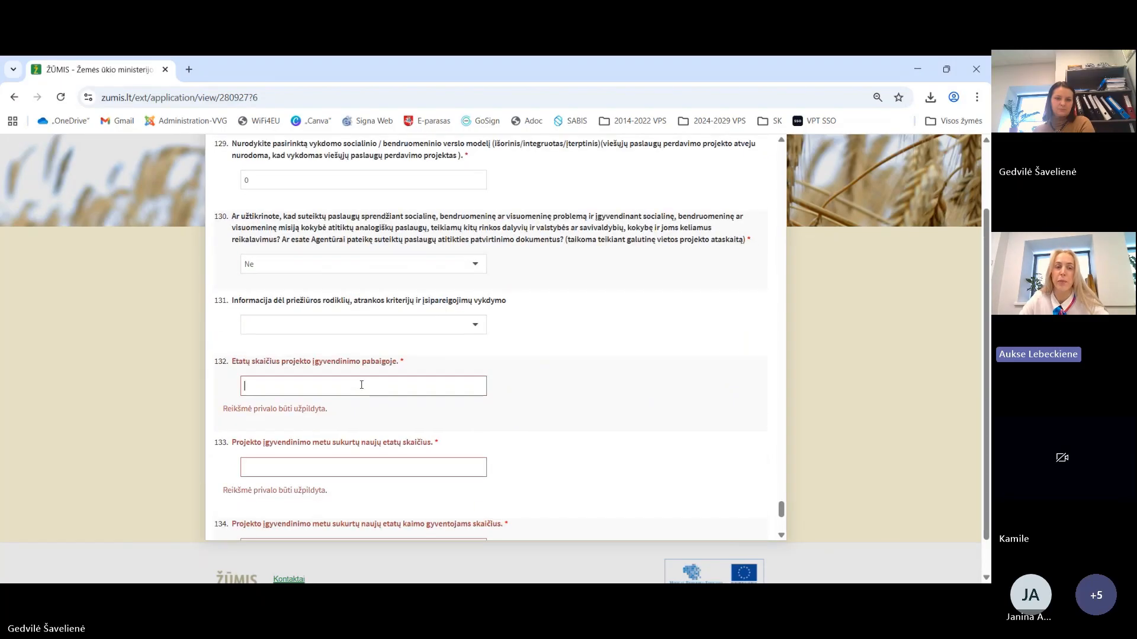
text(0)
Enter 0 for question 133 on new positions created and question 134 on new positions created for rural residents.
scroll(365, 434, down, 1)
click(368, 401)
text(0)
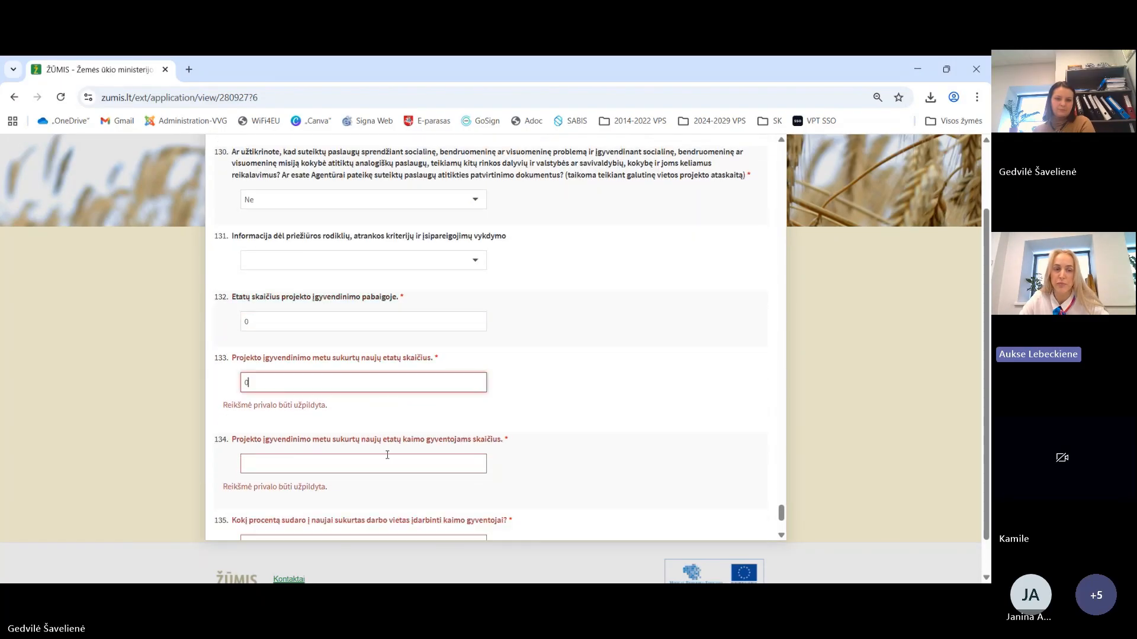
click(385, 461)
text(0)
Enter 0 for question 135 on the percentage of rural residents in new jobs and question 136 on the list of rural employees.
scroll(384, 455, down, 2)
click(376, 437)
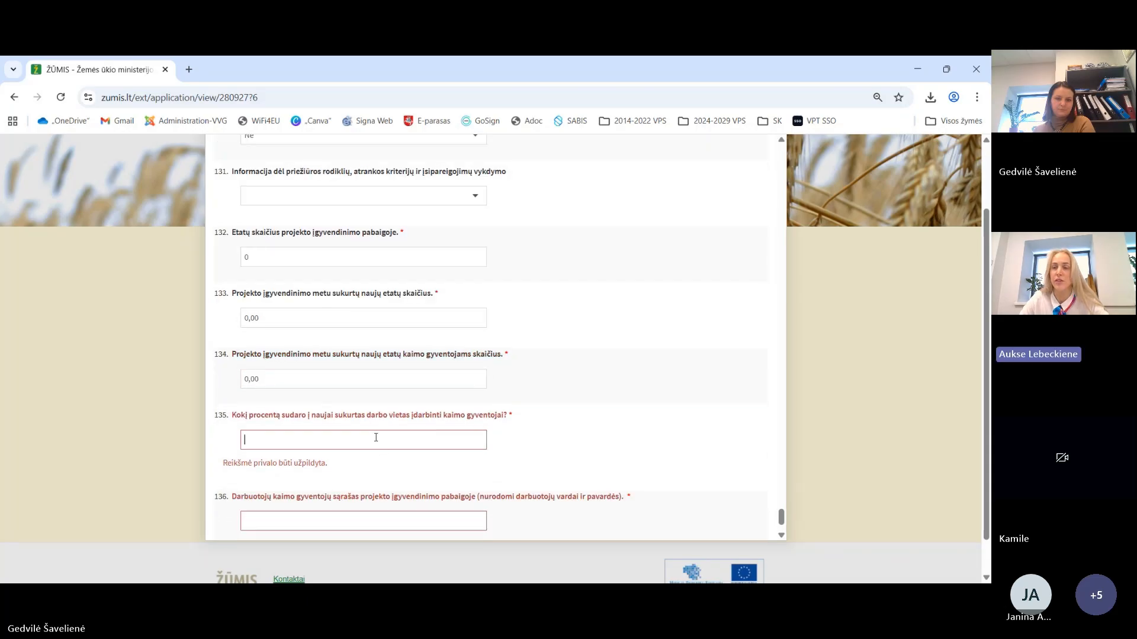
text(0)
scroll(376, 436, down, 2)
click(376, 432)
text(0)
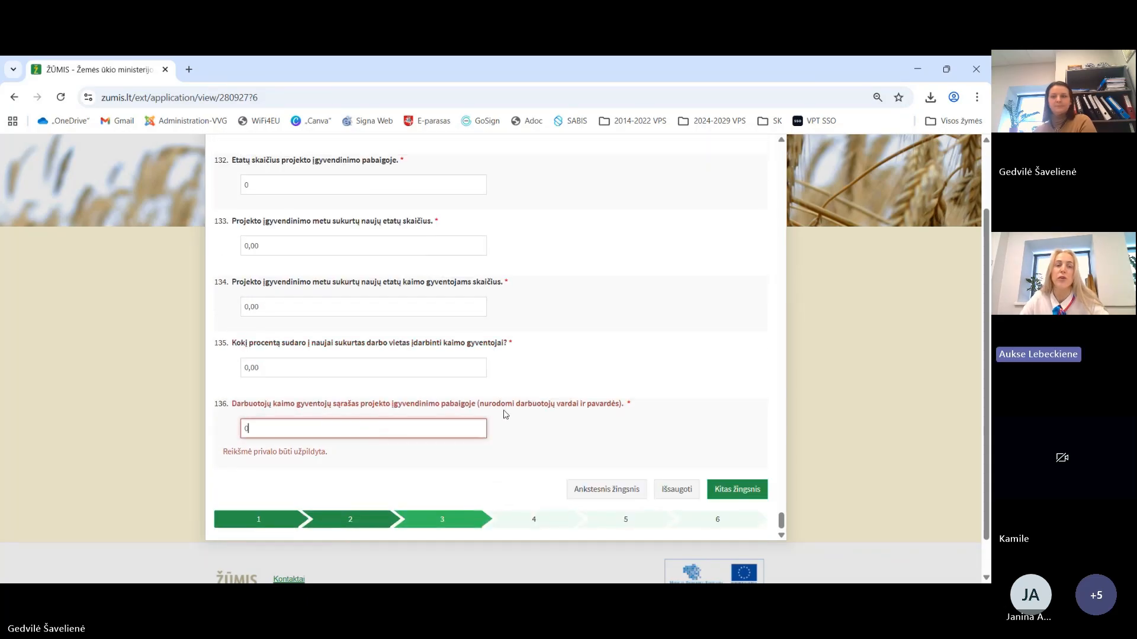
Save the answered questions and continue to the report's section IV, Pateikiami dokumentai.
click(676, 491)
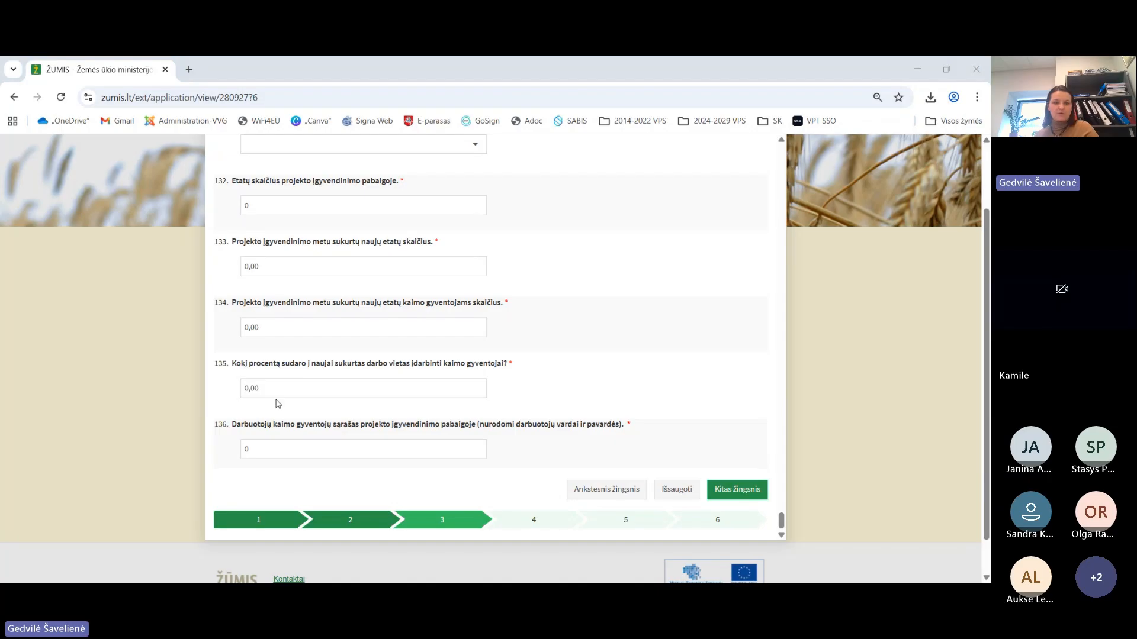
scroll(587, 457, down, 1)
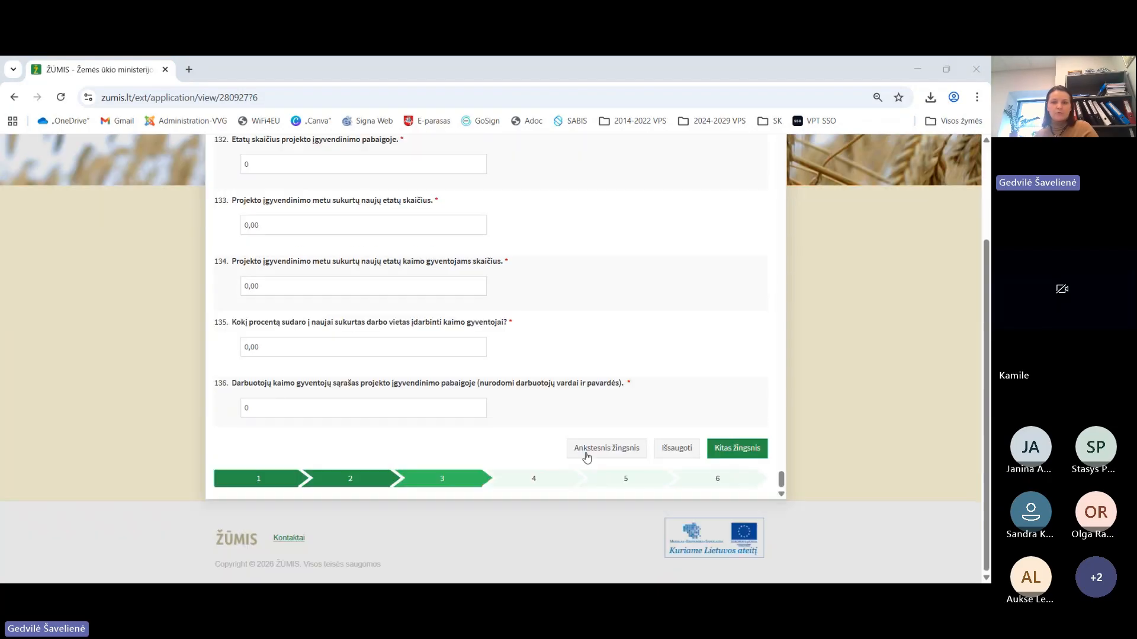
click(674, 449)
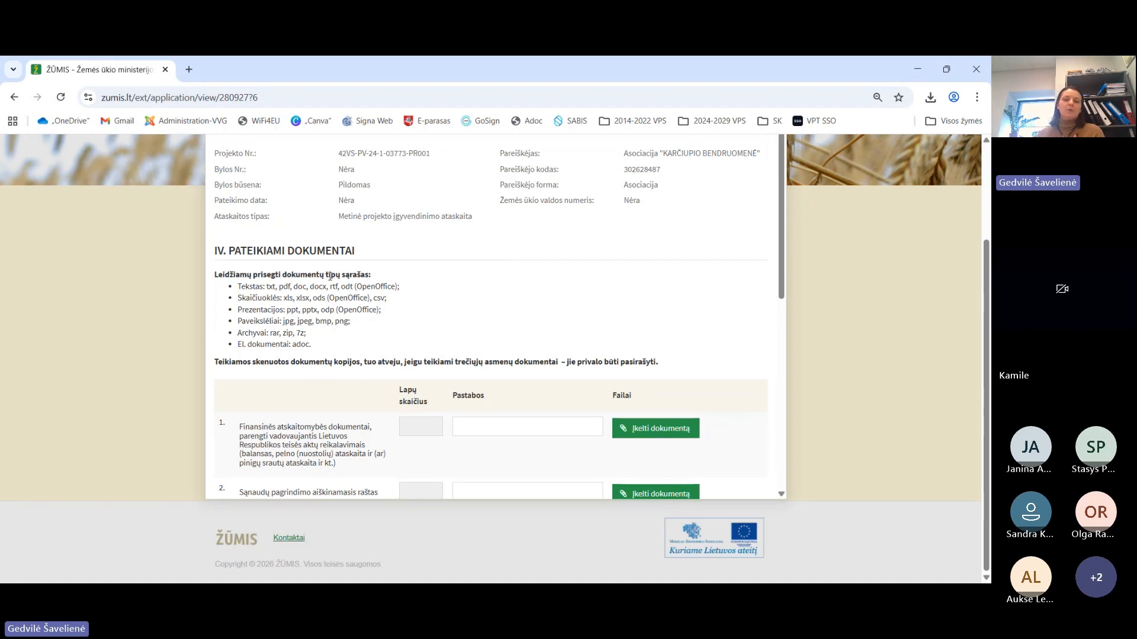
Examine the allowed file types and the list of documents to submit in section IV, Pateikiami dokumentai.
scroll(456, 271, down, 1)
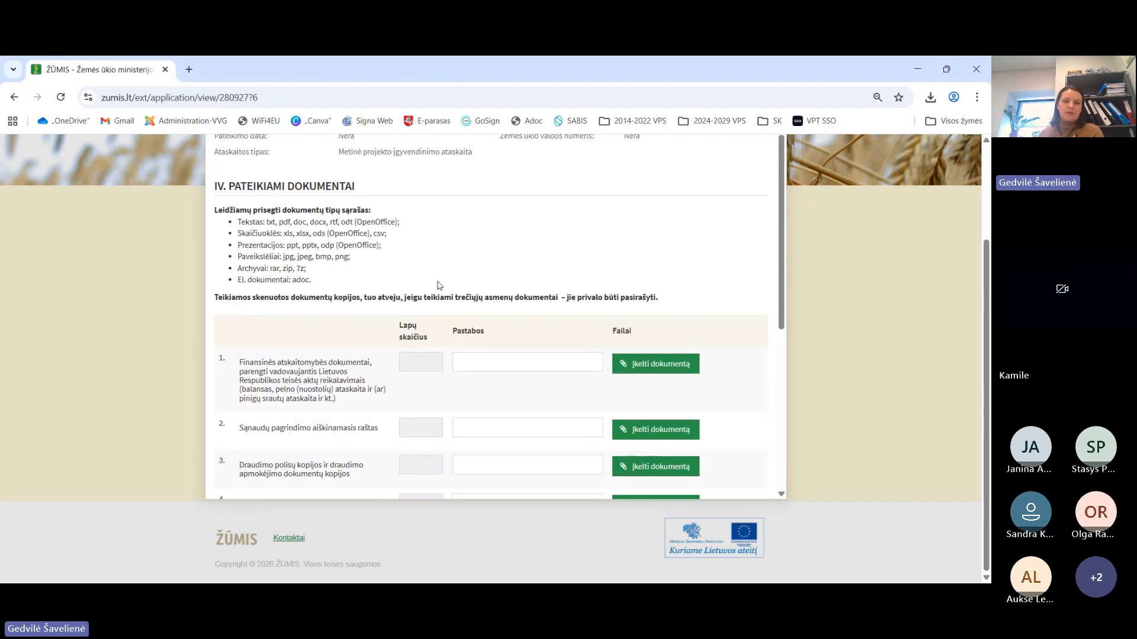
scroll(437, 286, down, 1)
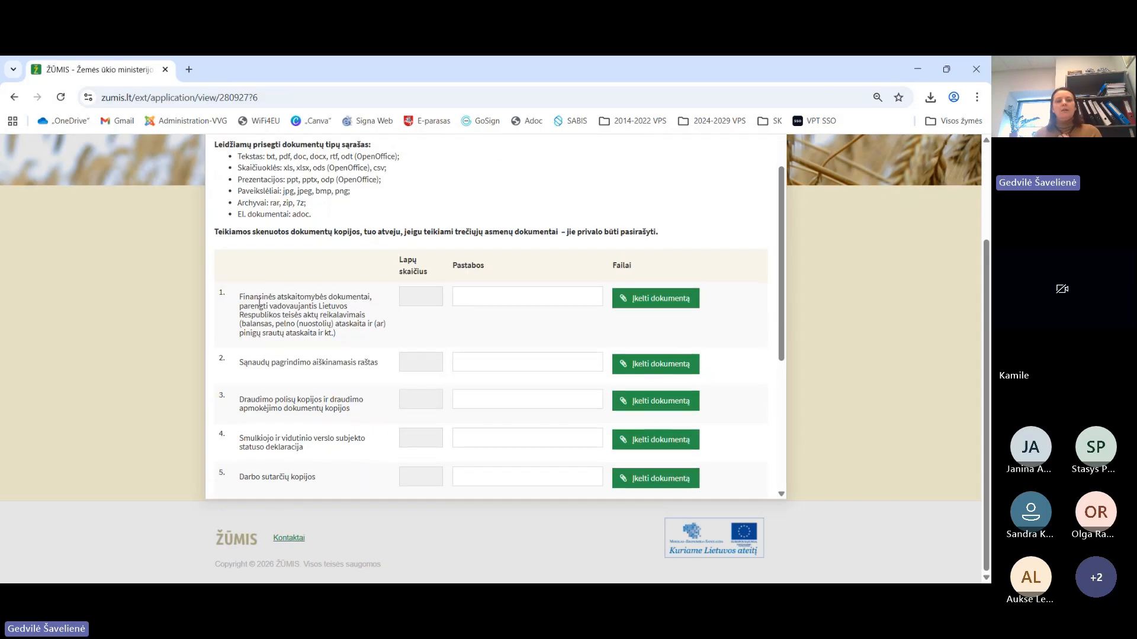
scroll(259, 307, down, 3)
scroll(262, 313, down, 2)
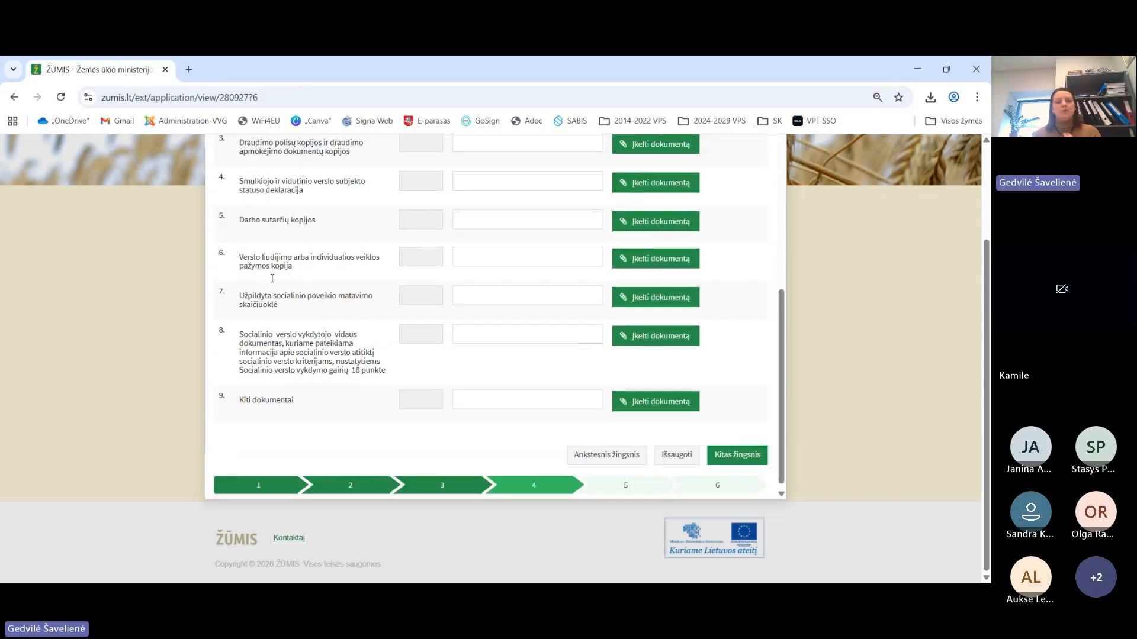
scroll(301, 378, up, 3)
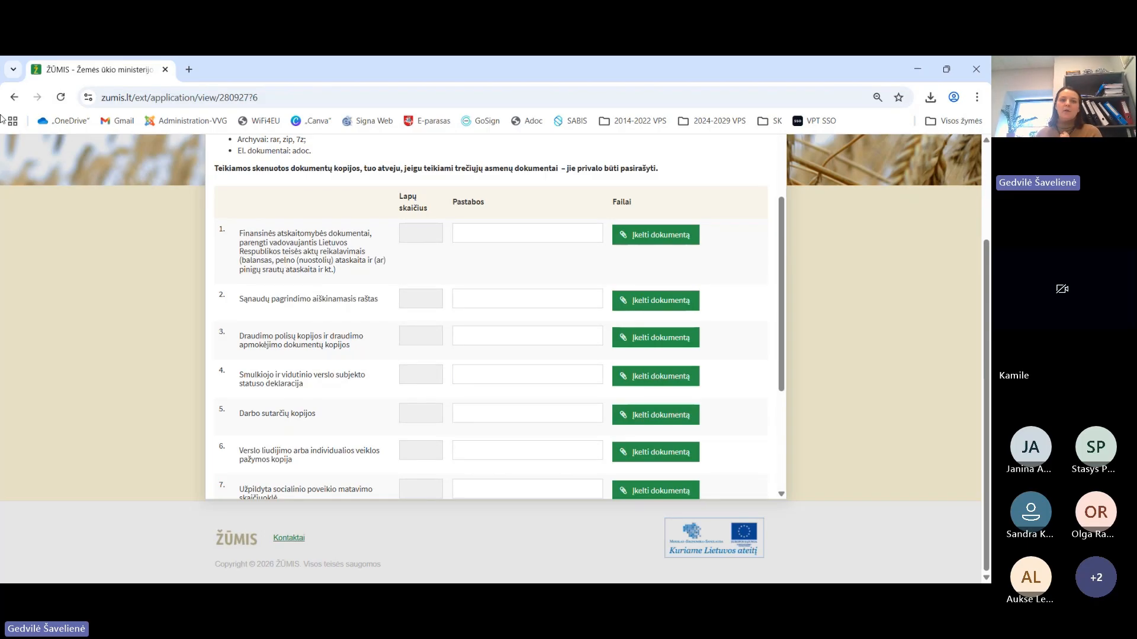
scroll(305, 279, up, 3)
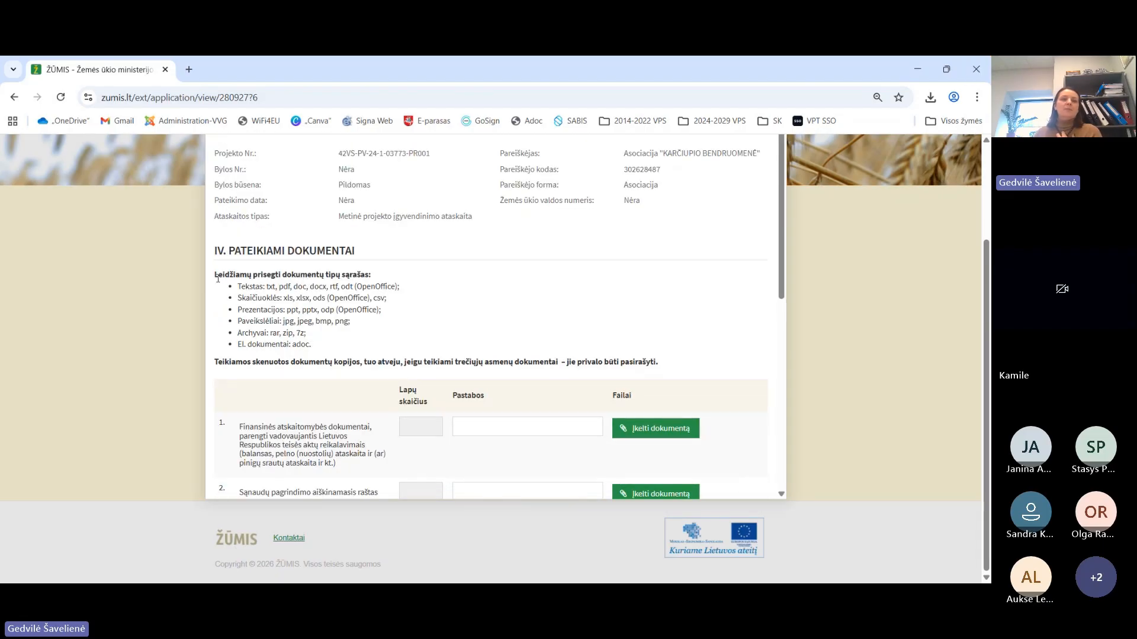
drag(217, 278, 374, 280)
click(440, 286)
Attach 2024_06_26_13_pr_Žiežmarių_gimnazija.docx to document 1, the financial statements, and set its page count to 2.
scroll(367, 272, down, 1)
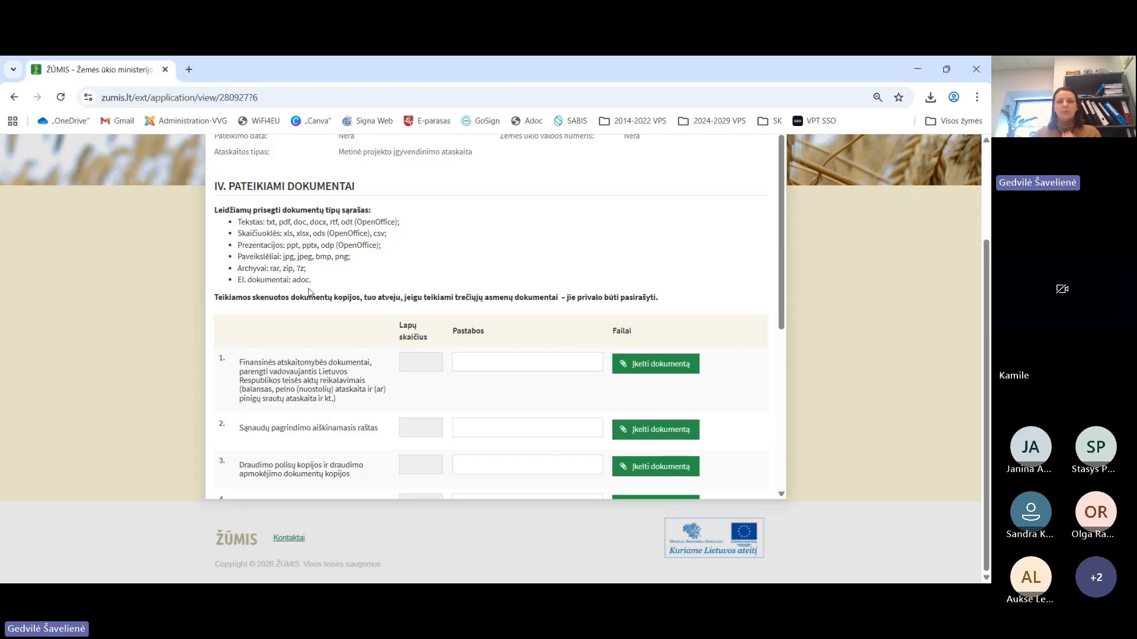
scroll(310, 292, down, 1)
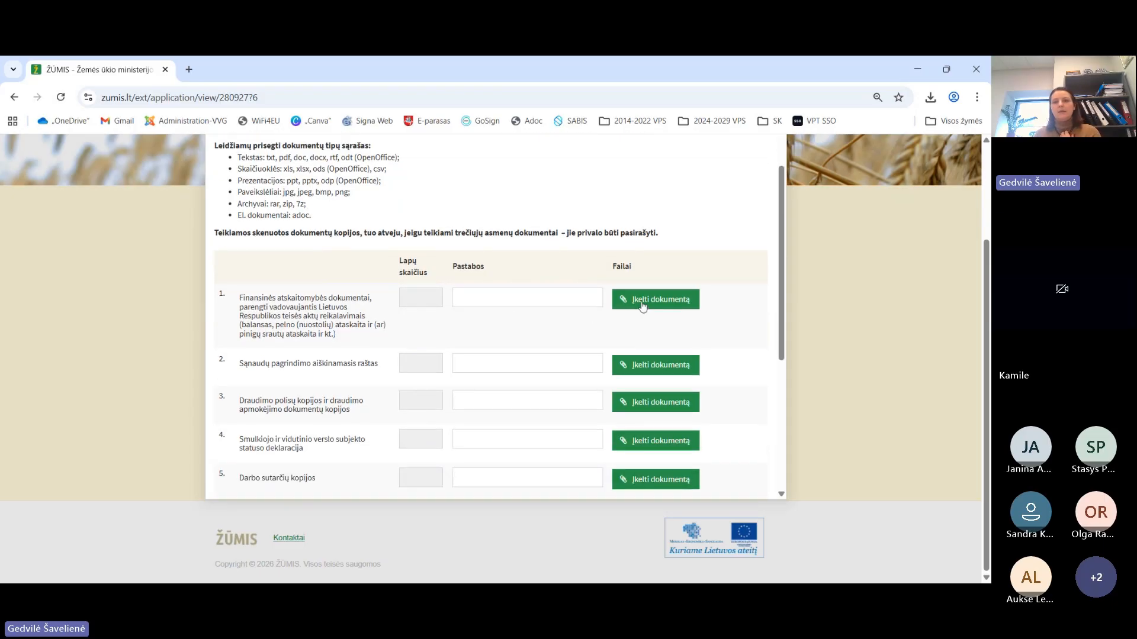
click(642, 304)
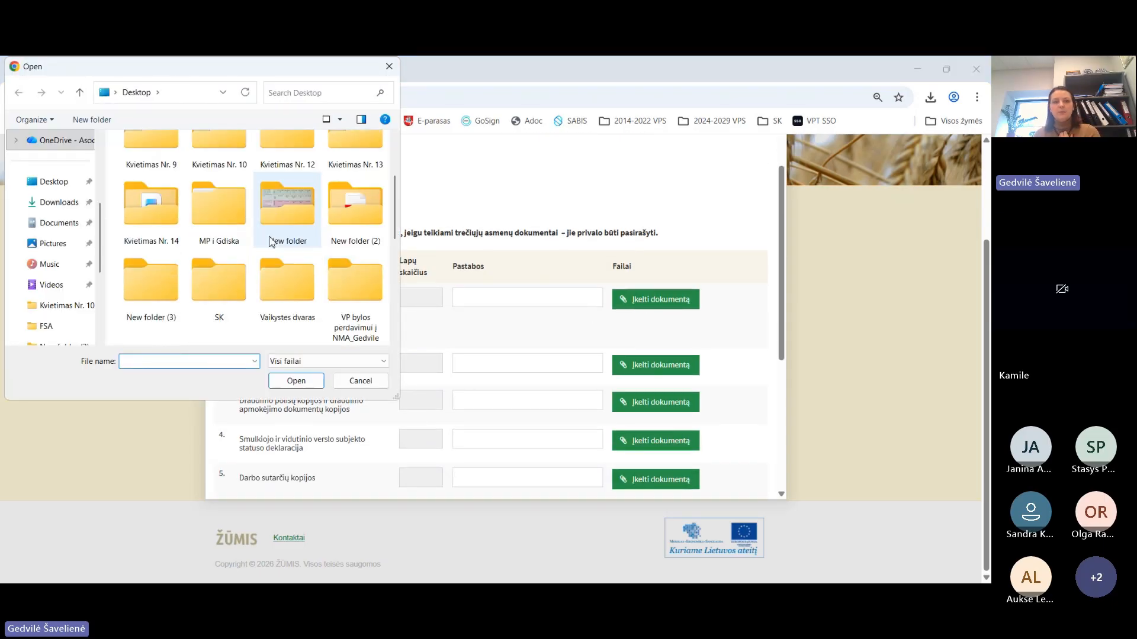
scroll(270, 241, down, 3)
click(287, 177)
click(296, 382)
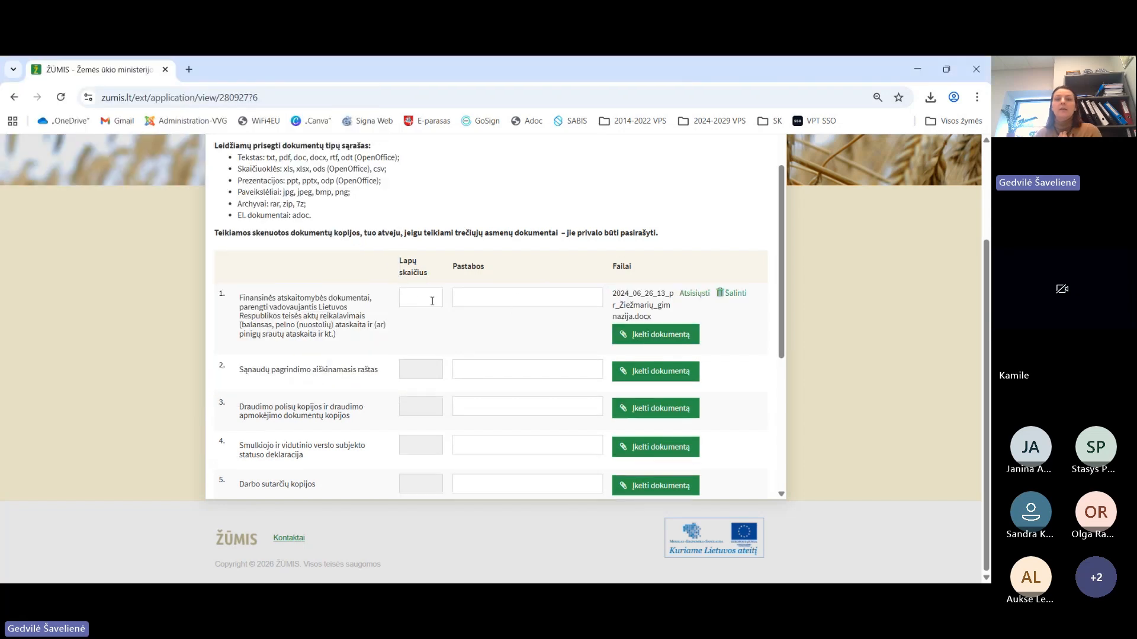
click(419, 301)
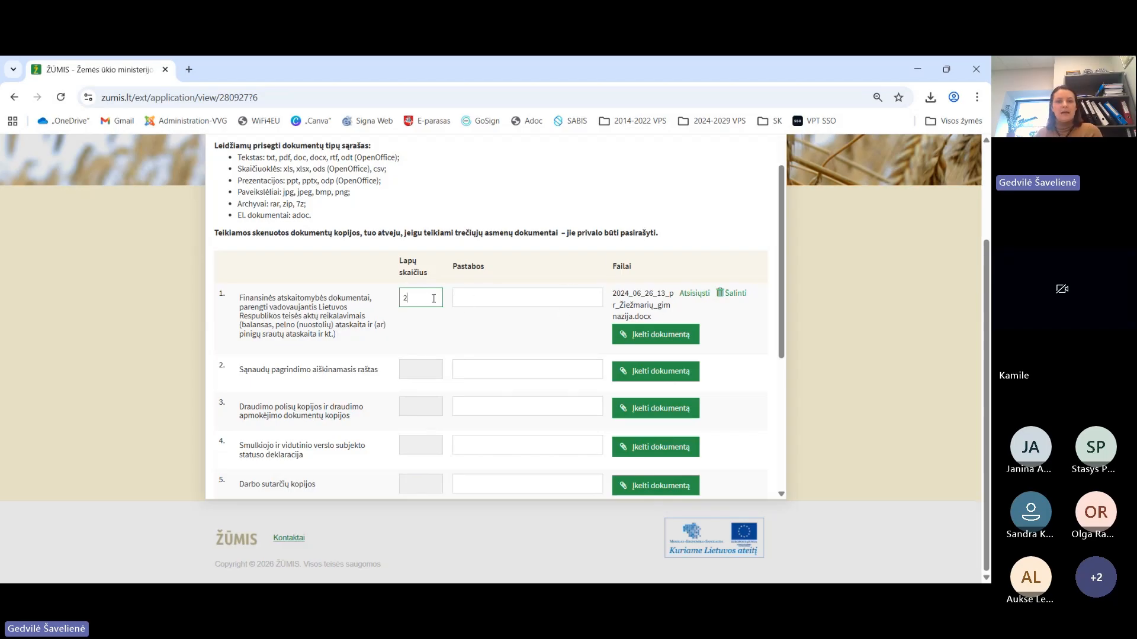
click(467, 299)
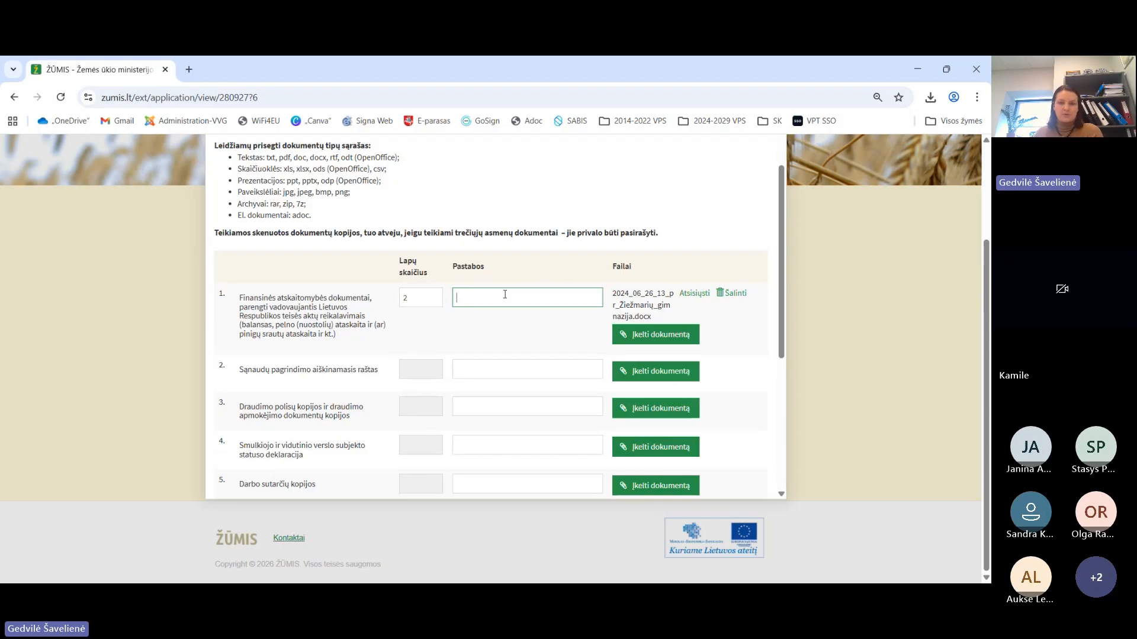
Review the remaining document types to submit, from the cost justification note to Kiti dokumentai.
scroll(504, 294, down, 1)
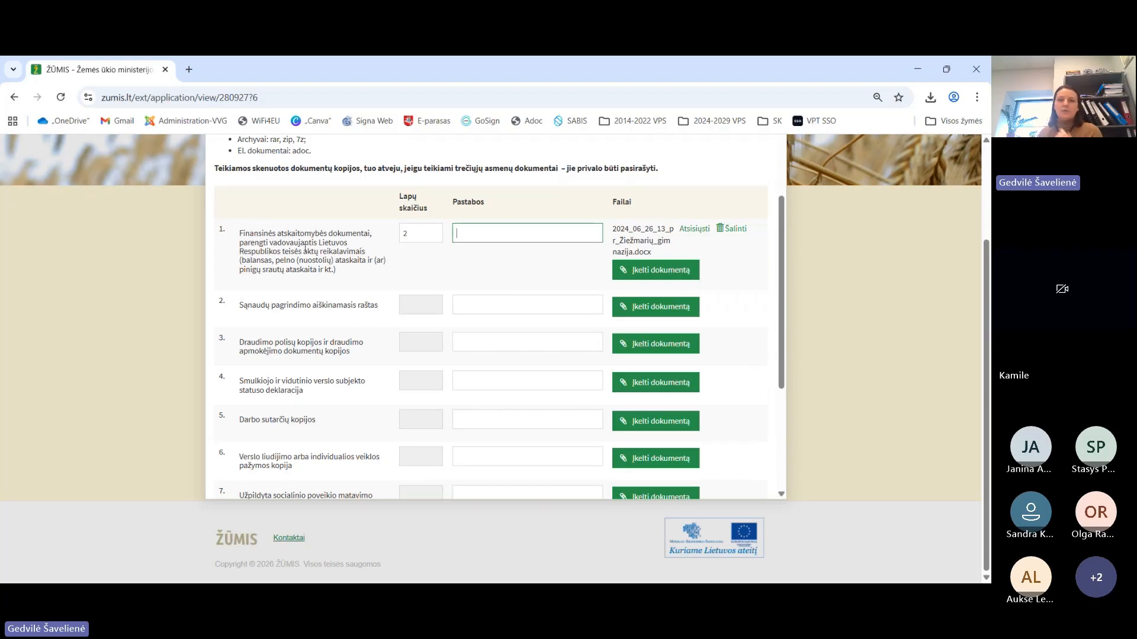
scroll(312, 250, down, 1)
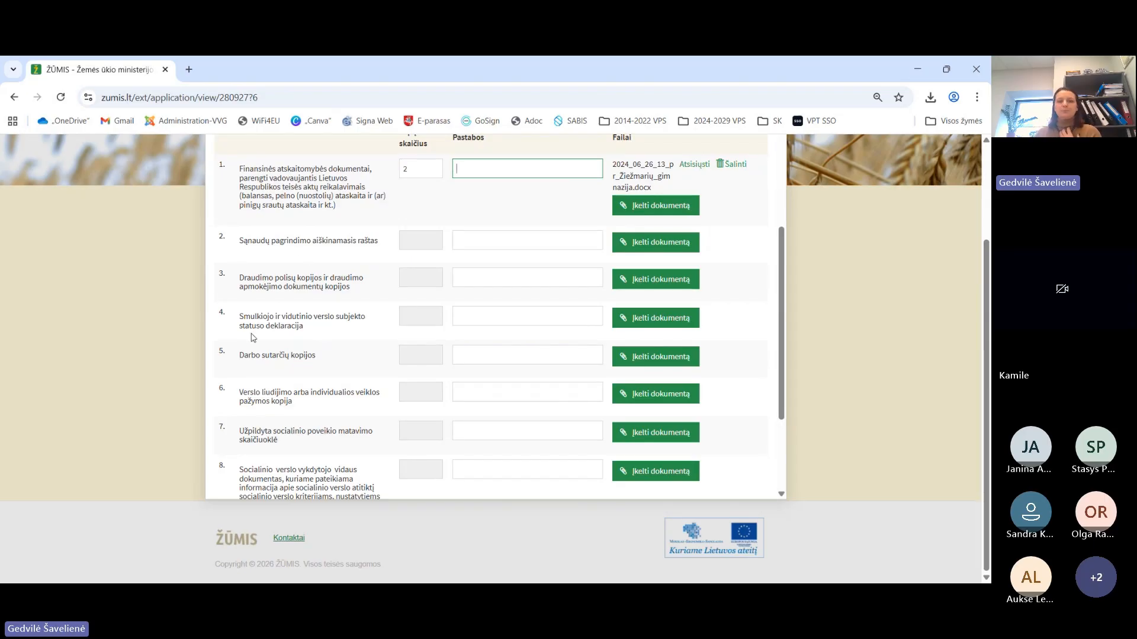
scroll(268, 290, down, 1)
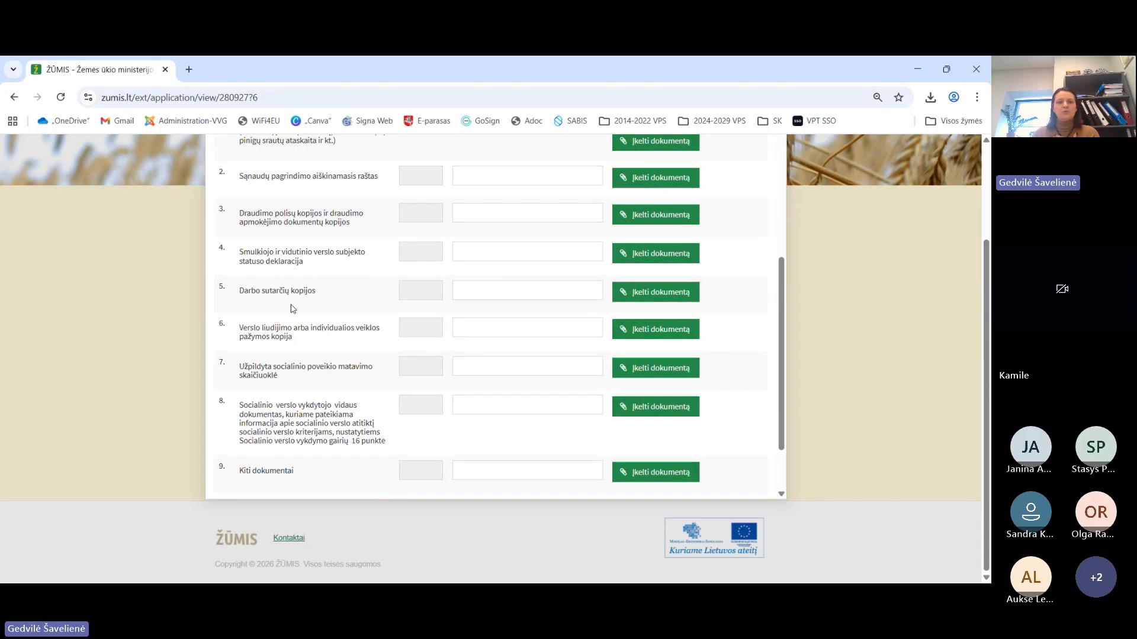
scroll(266, 317, down, 1)
scroll(267, 318, down, 1)
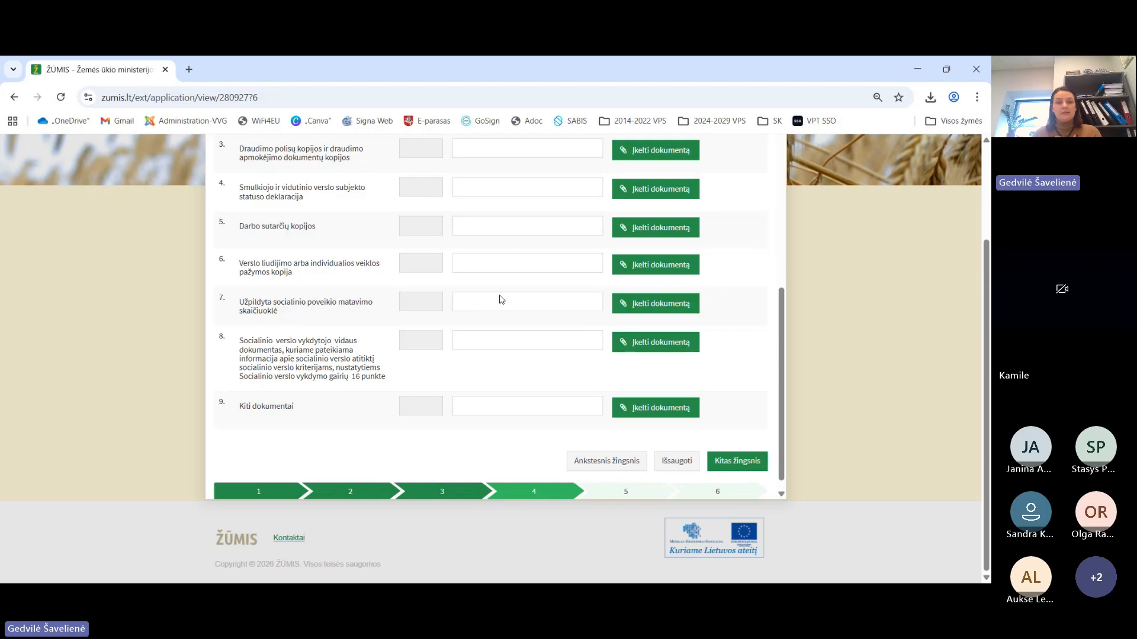
Save section IV, Pateikiami dokumentai, and continue to section V, Paramos gavėjo deklaracija.
scroll(292, 319, down, 1)
scroll(348, 247, up, 3)
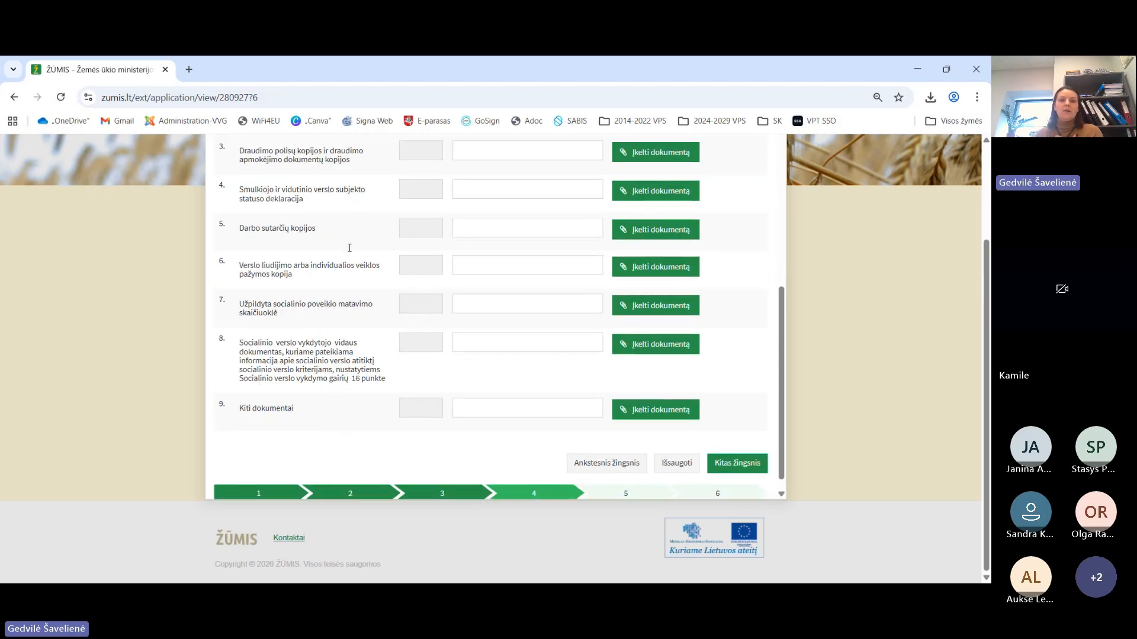
scroll(568, 321, down, 2)
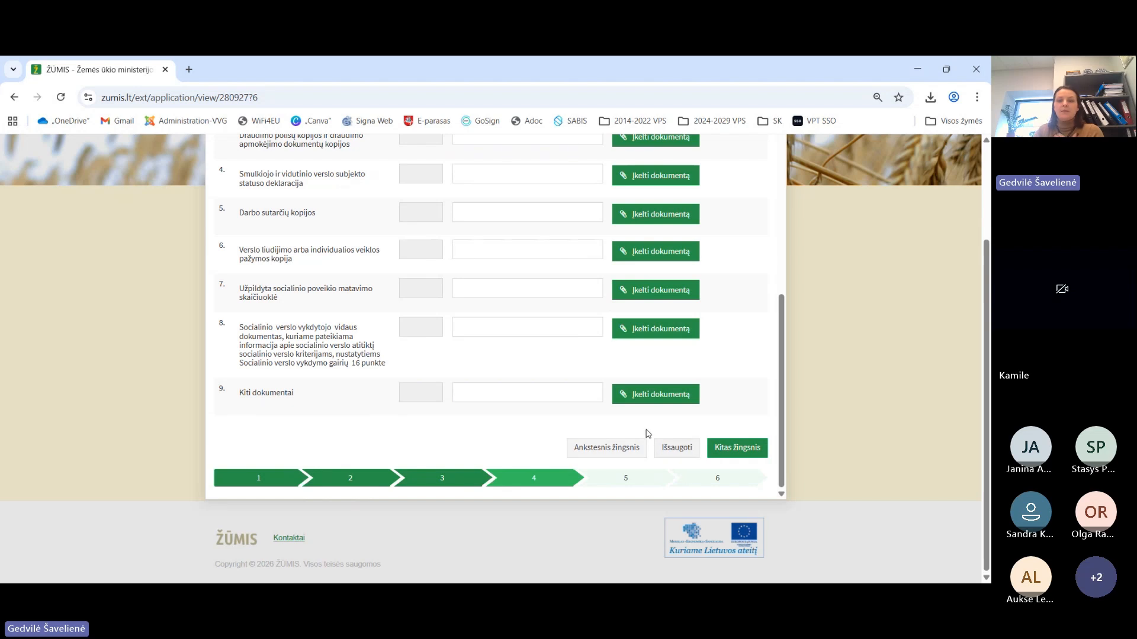
click(675, 447)
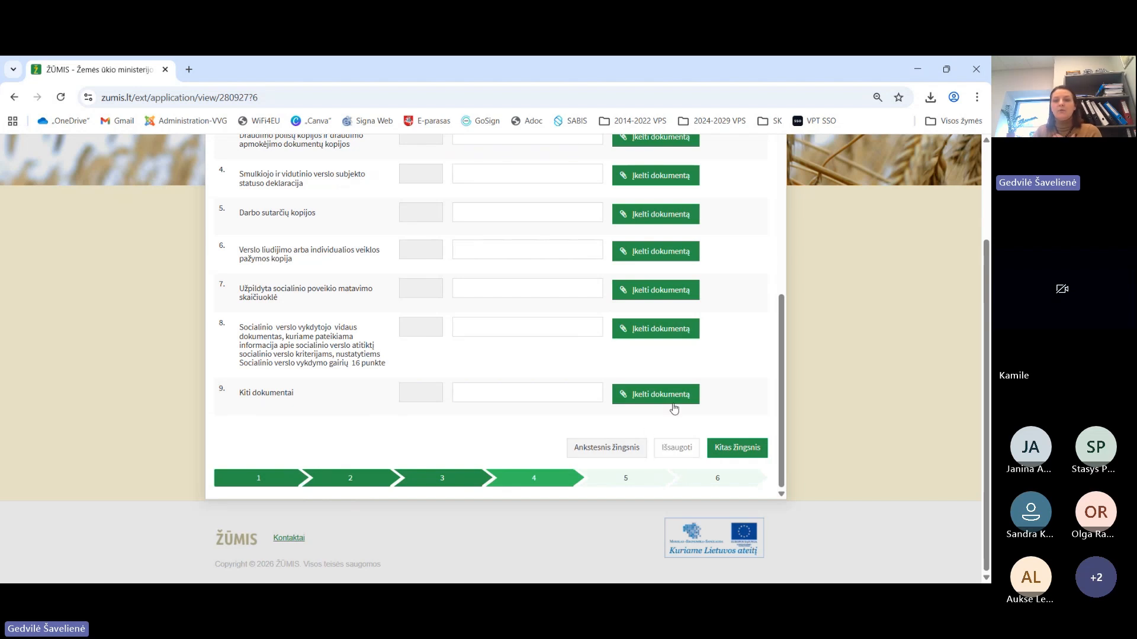
click(737, 448)
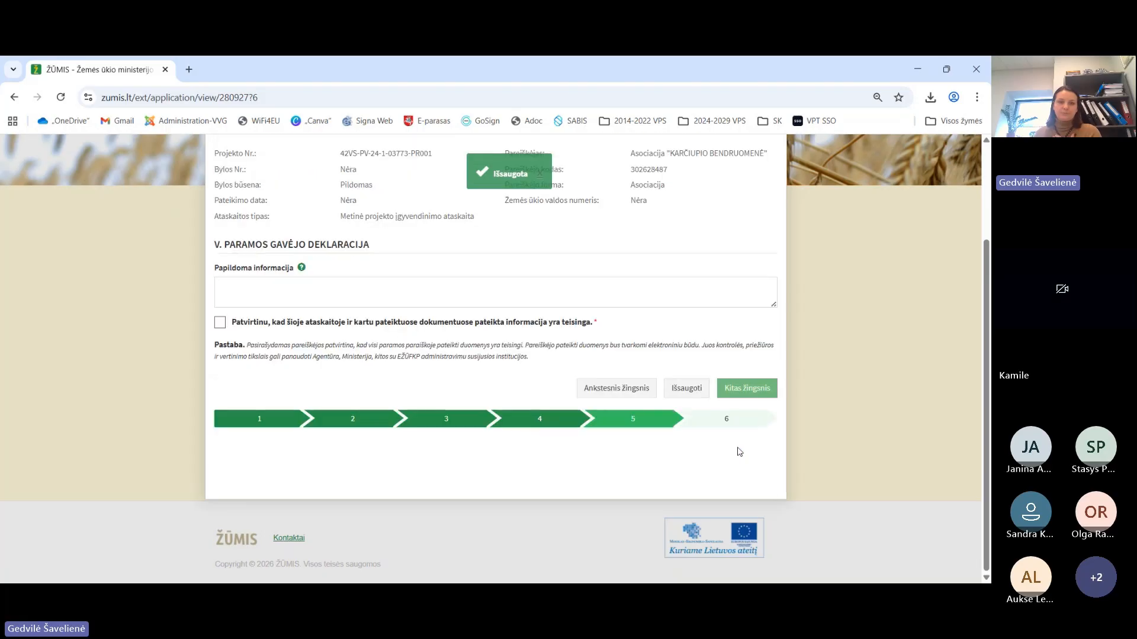
Confirm in section V that the report and attached documents are correct, save, and continue to the final step 6 overview.
scroll(444, 190, up, 2)
scroll(442, 188, down, 2)
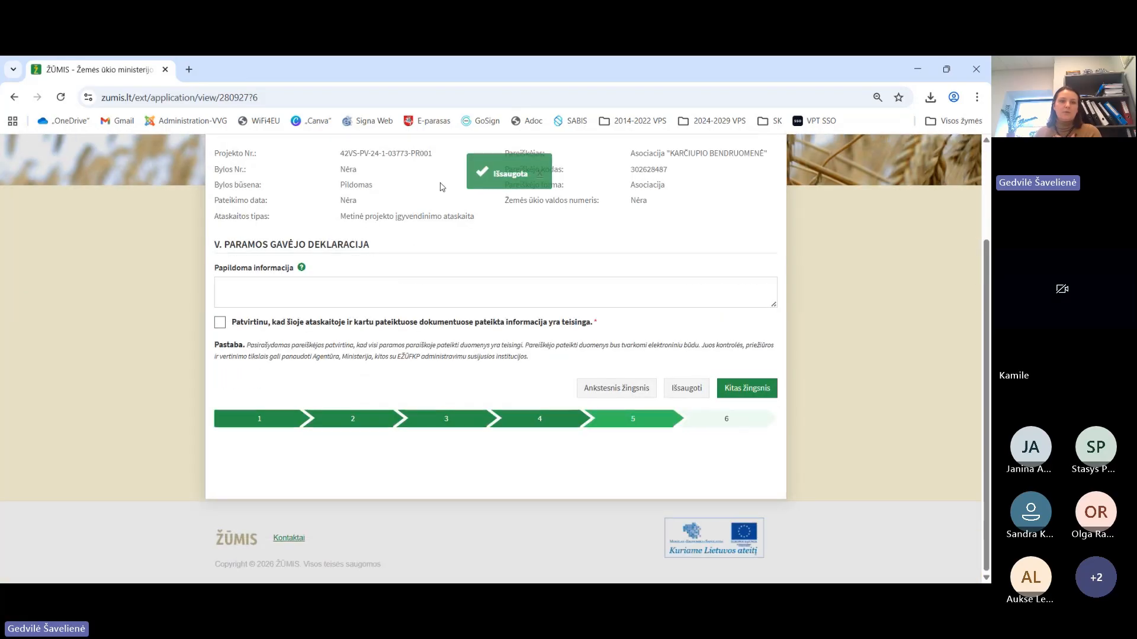
click(217, 301)
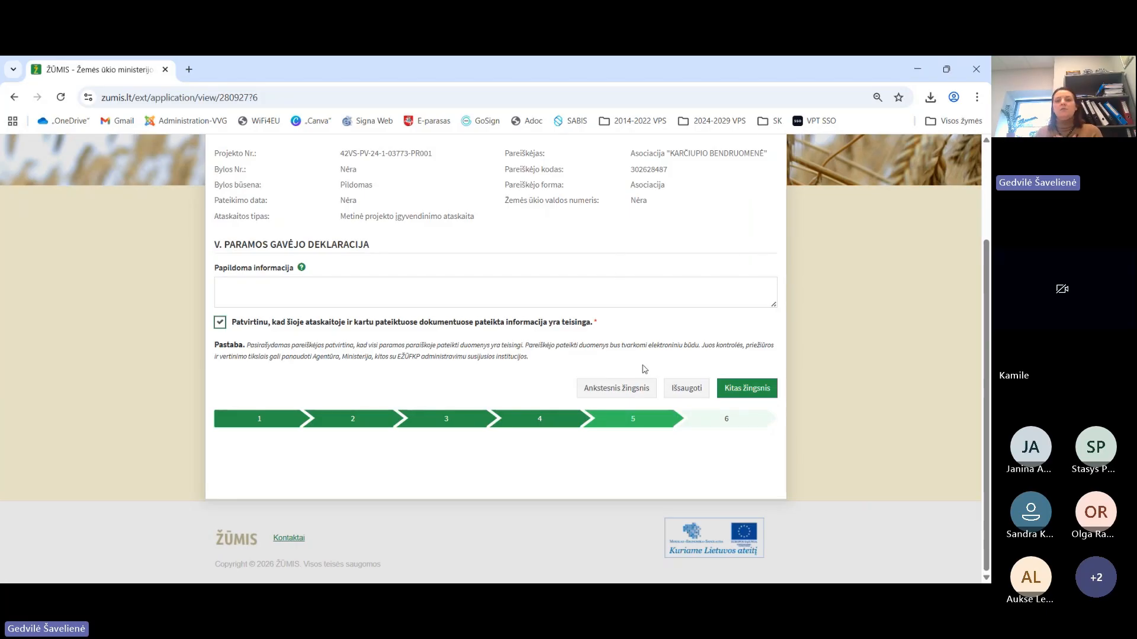
click(687, 387)
click(734, 388)
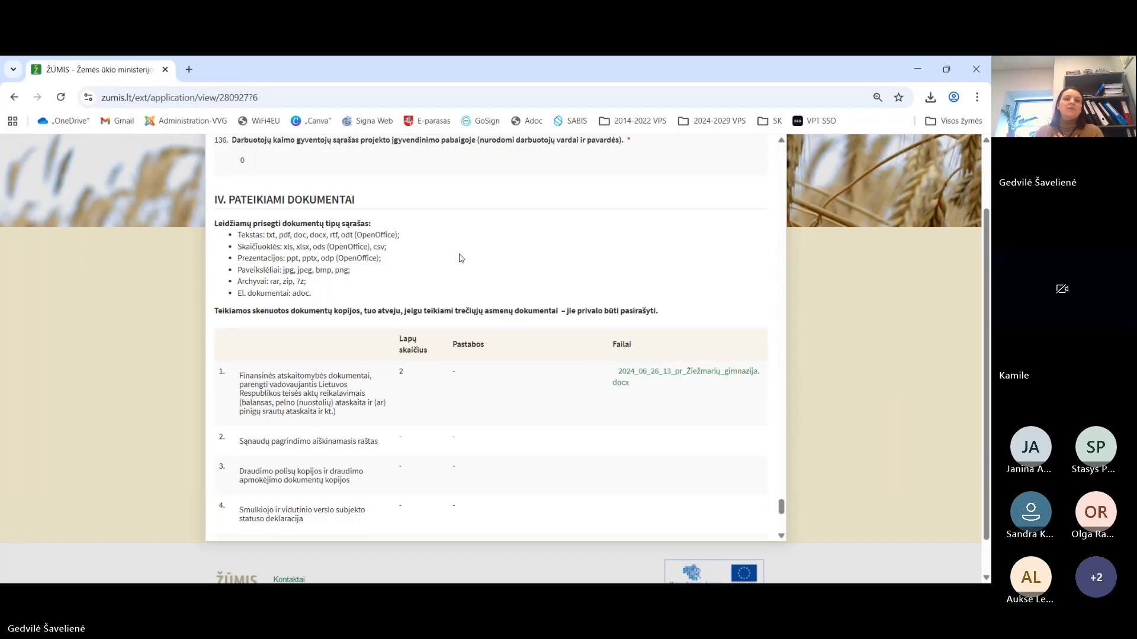
Review the full report overview, from the report data and answered questions to the attached documents and declaration.
scroll(459, 258, up, 10)
scroll(458, 258, up, 15)
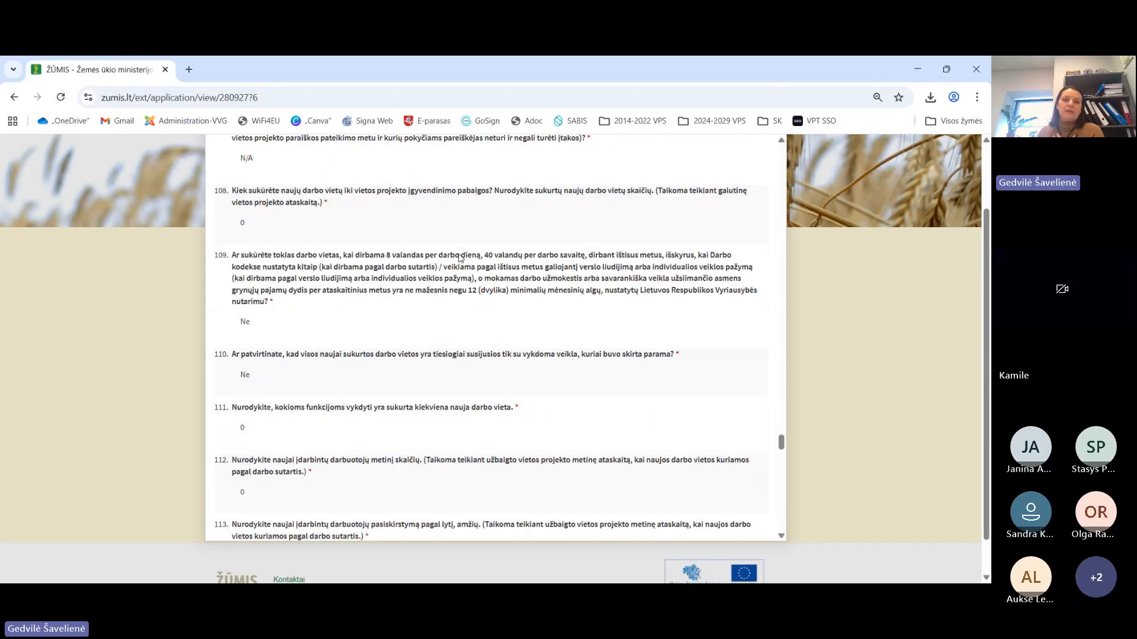
drag(780, 387, 753, 136)
scroll(484, 298, down, 4)
scroll(482, 297, down, 10)
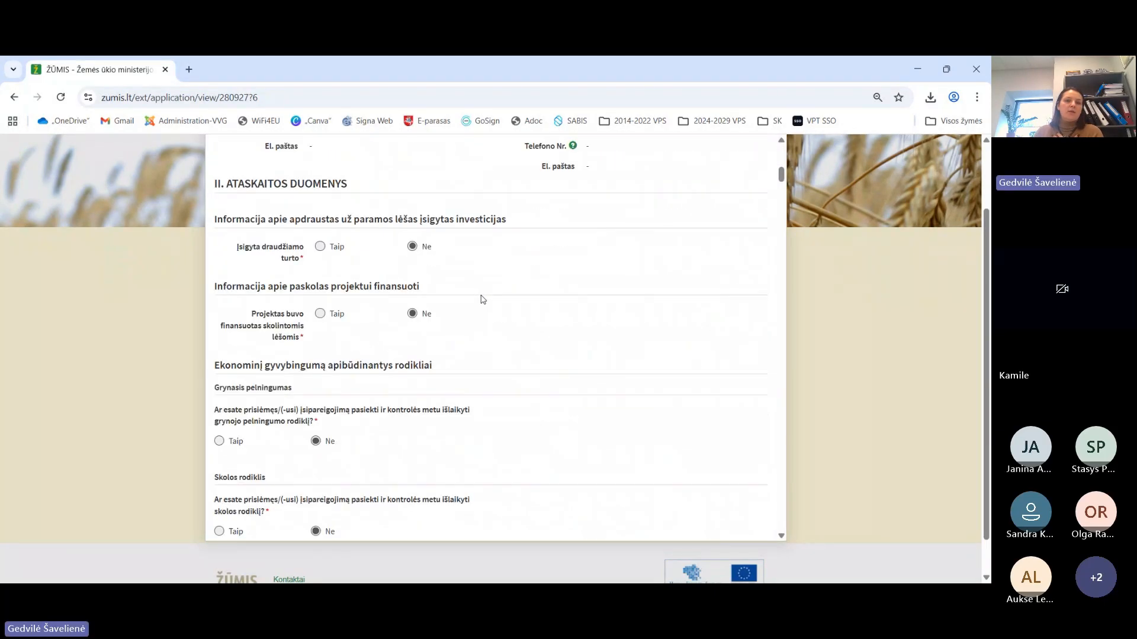
scroll(474, 293, down, 15)
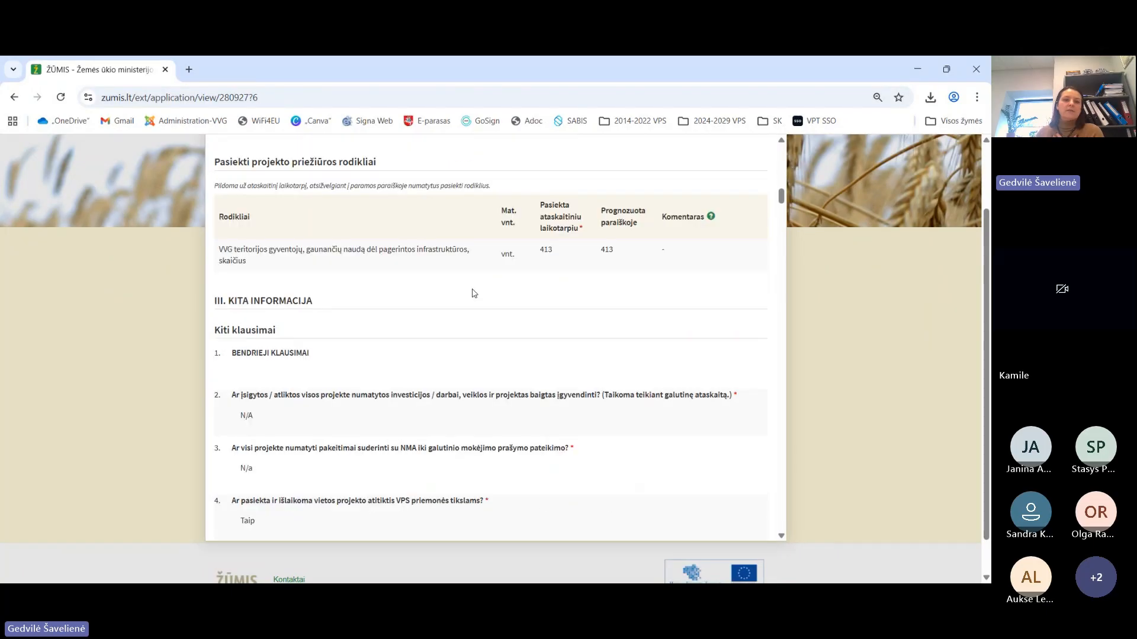
scroll(474, 304, down, 10)
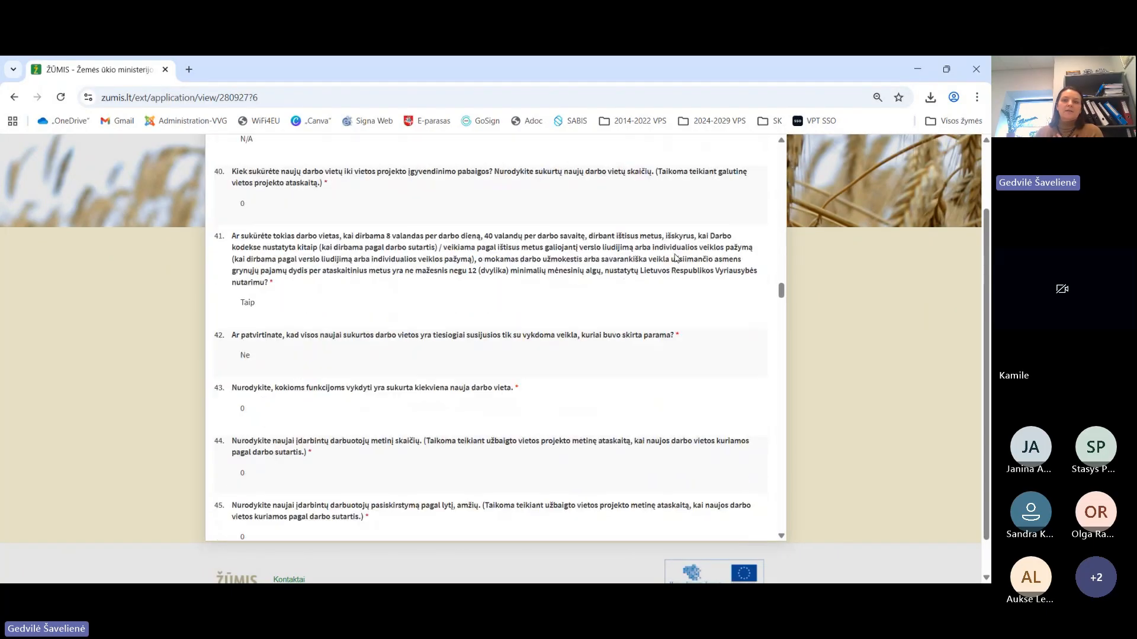
drag(781, 293, 780, 523)
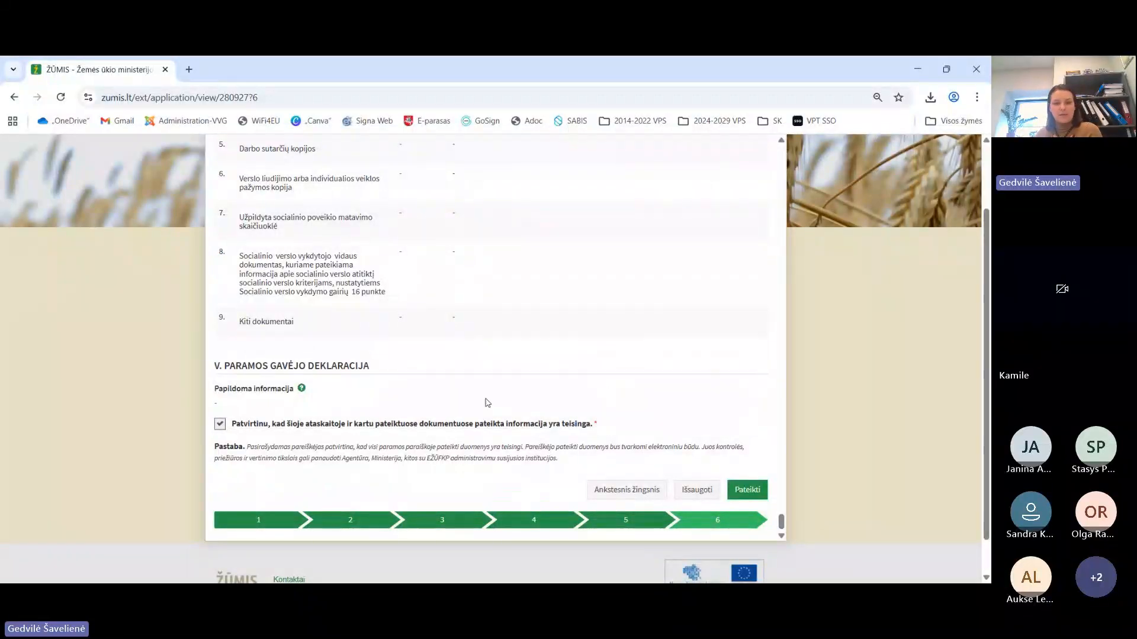
Save the completed report and close its form to return to the document's page.
click(686, 495)
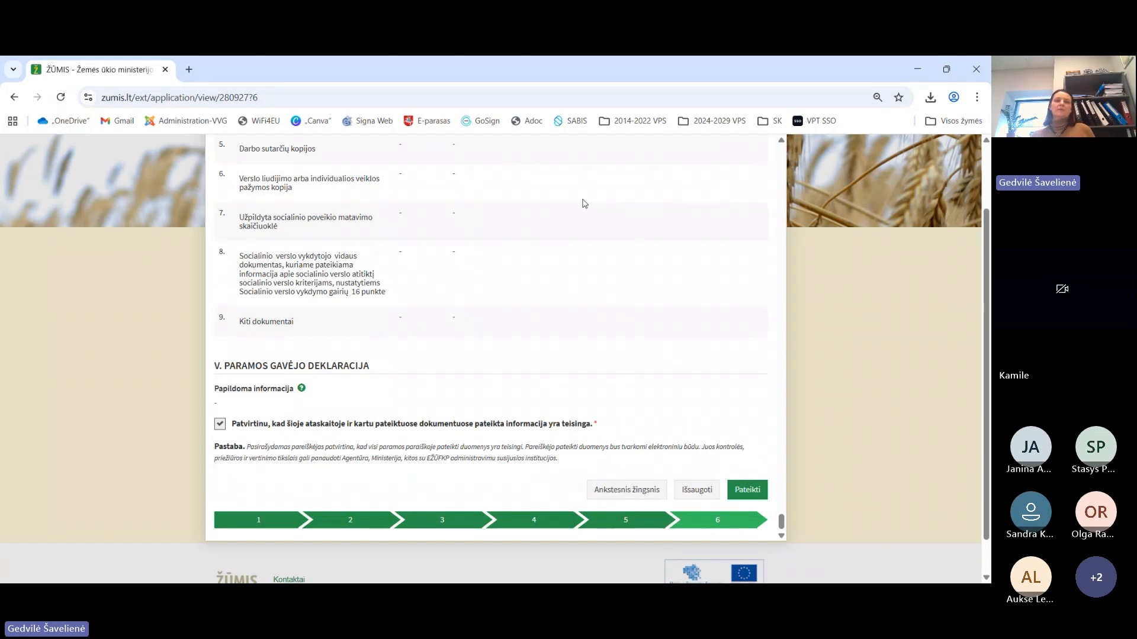
scroll(584, 204, up, 15)
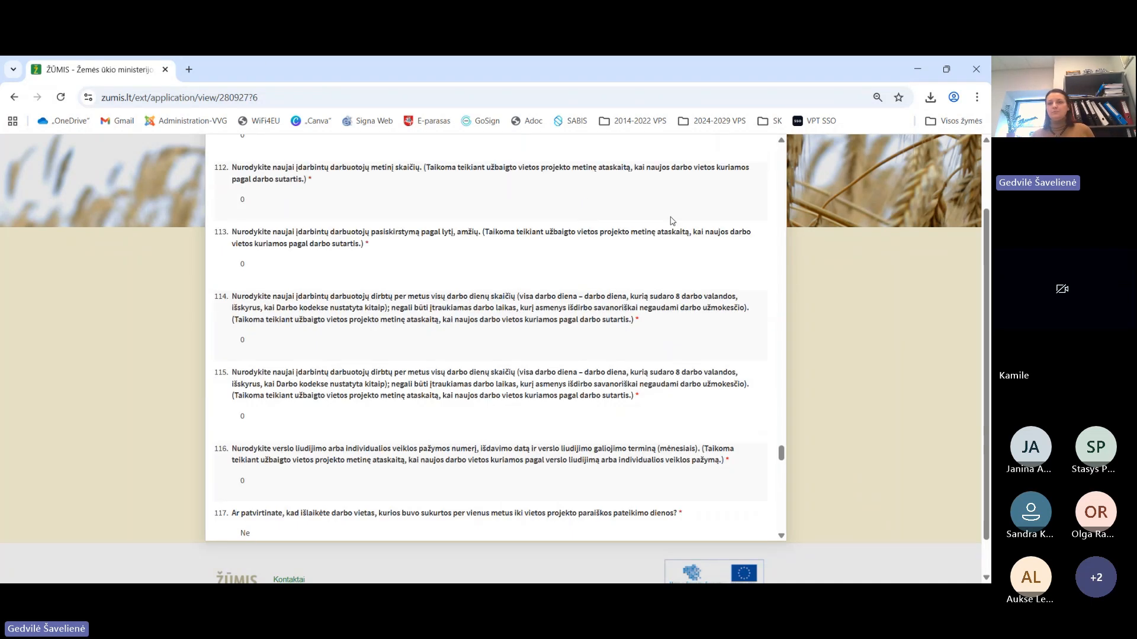
click(775, 208)
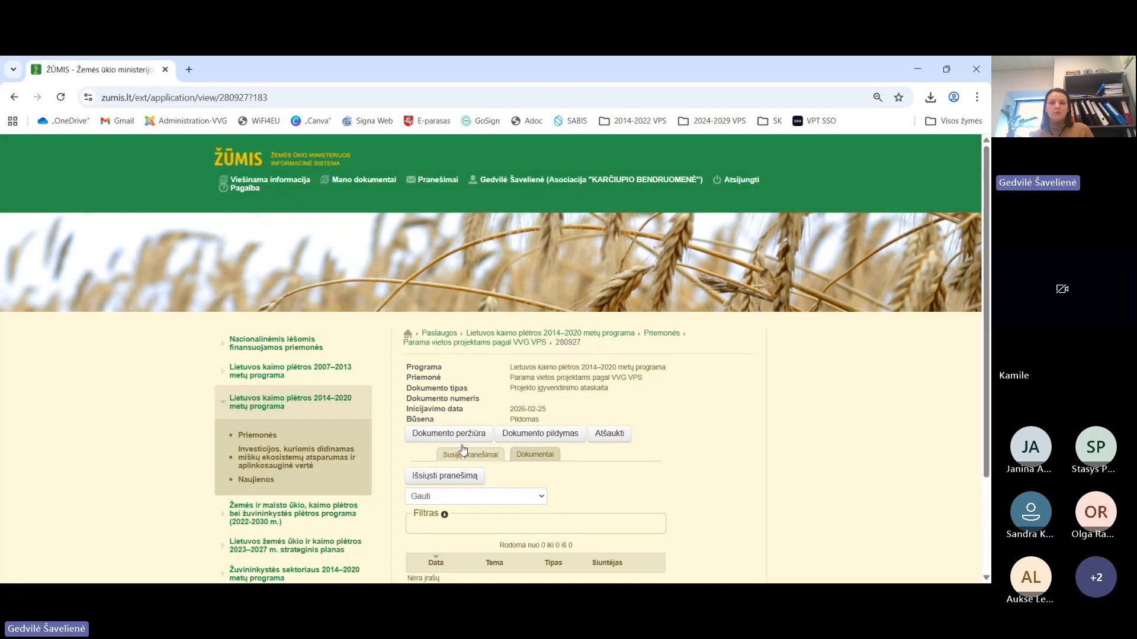
Check the report's status (Būsena) on the document's page.
scroll(662, 402, down, 1)
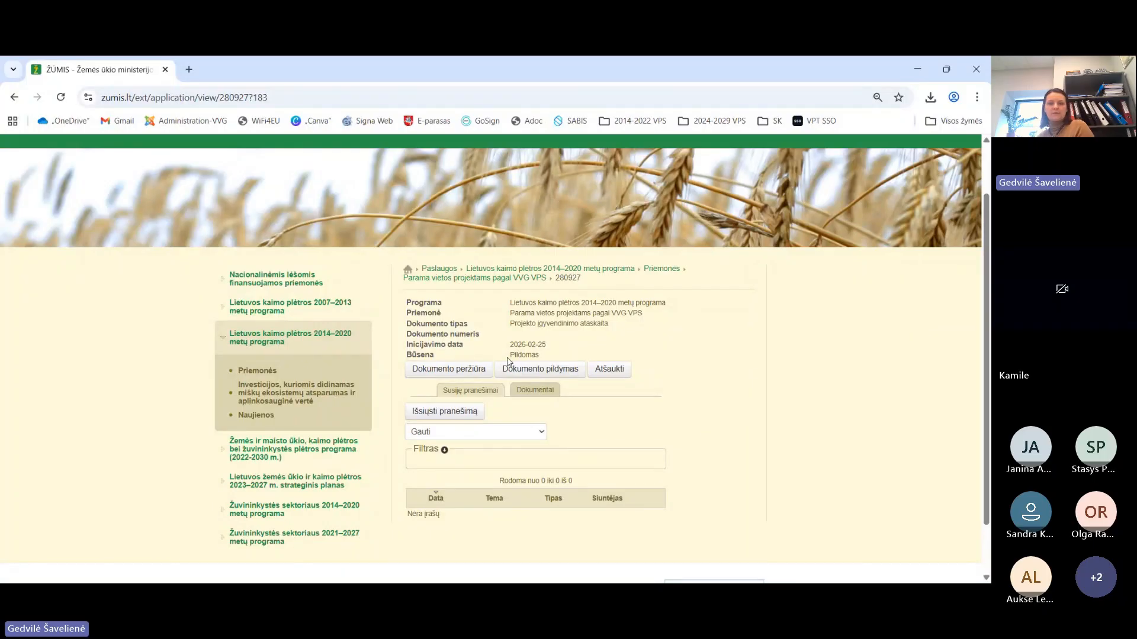
drag(507, 358, 556, 360)
click(560, 358)
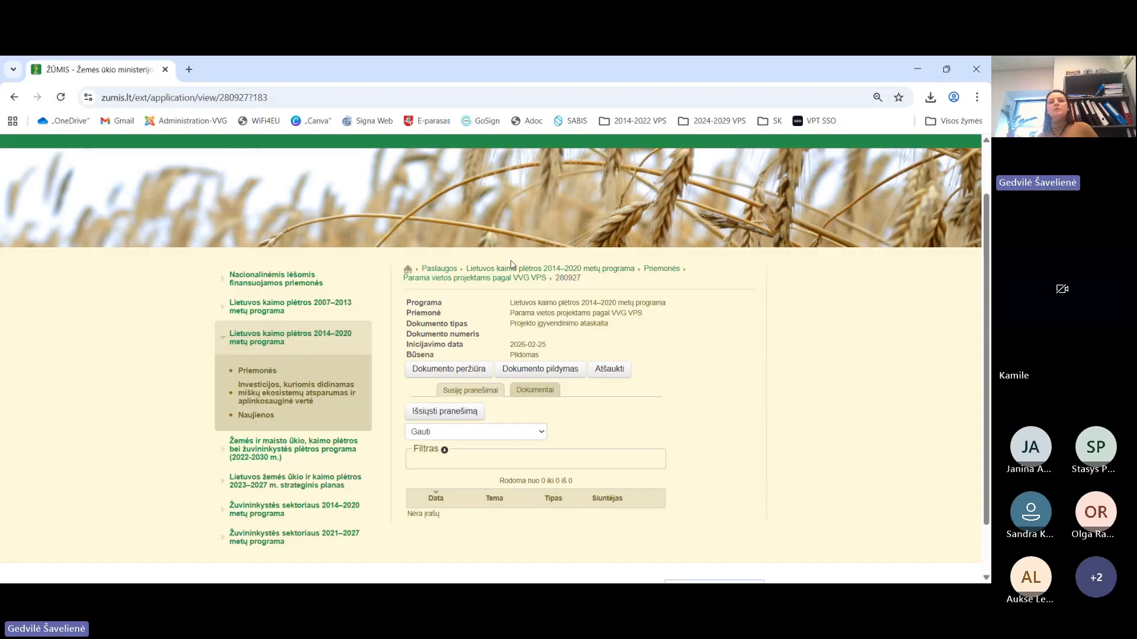
Open the report's document preview, examine the last questions, attached documents and declaration, and close the preview.
click(448, 369)
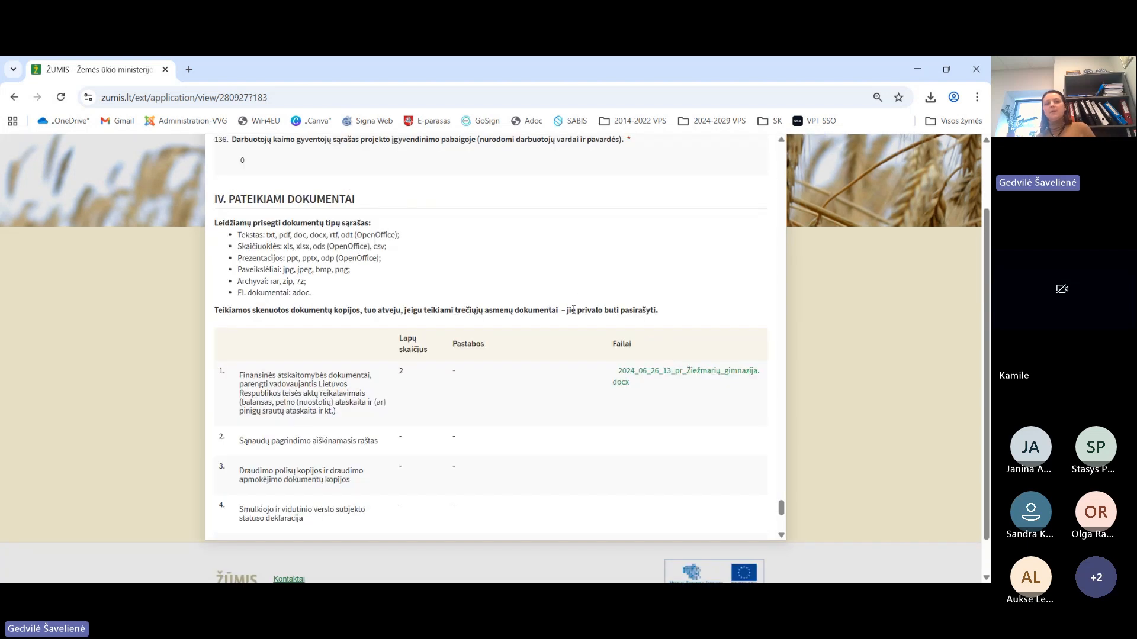
scroll(460, 306, up, 10)
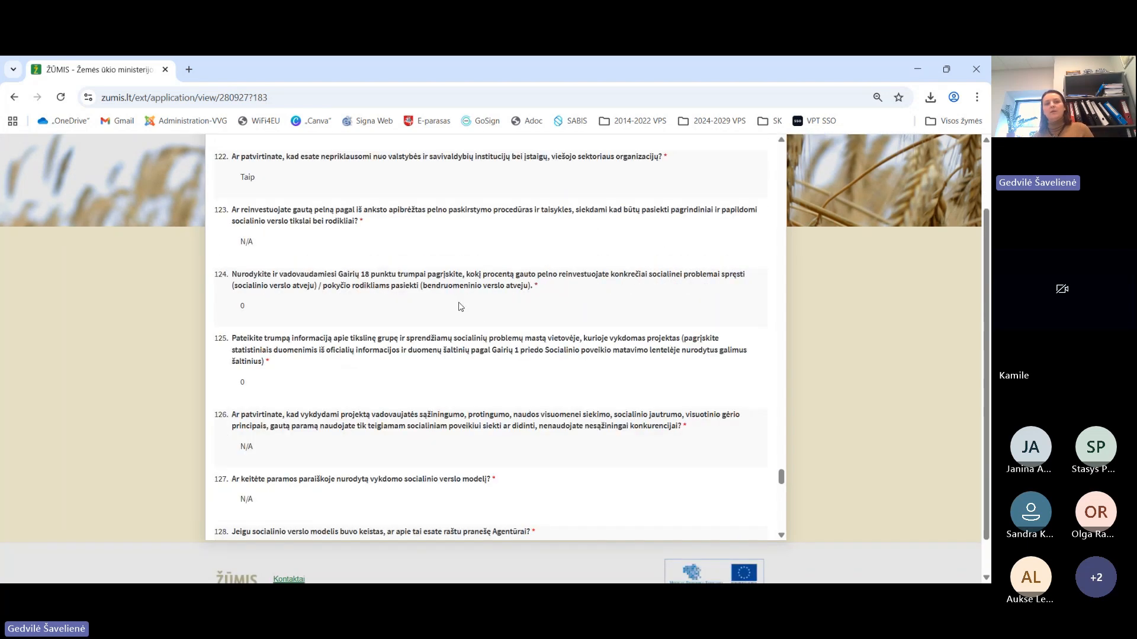
scroll(351, 248, down, 10)
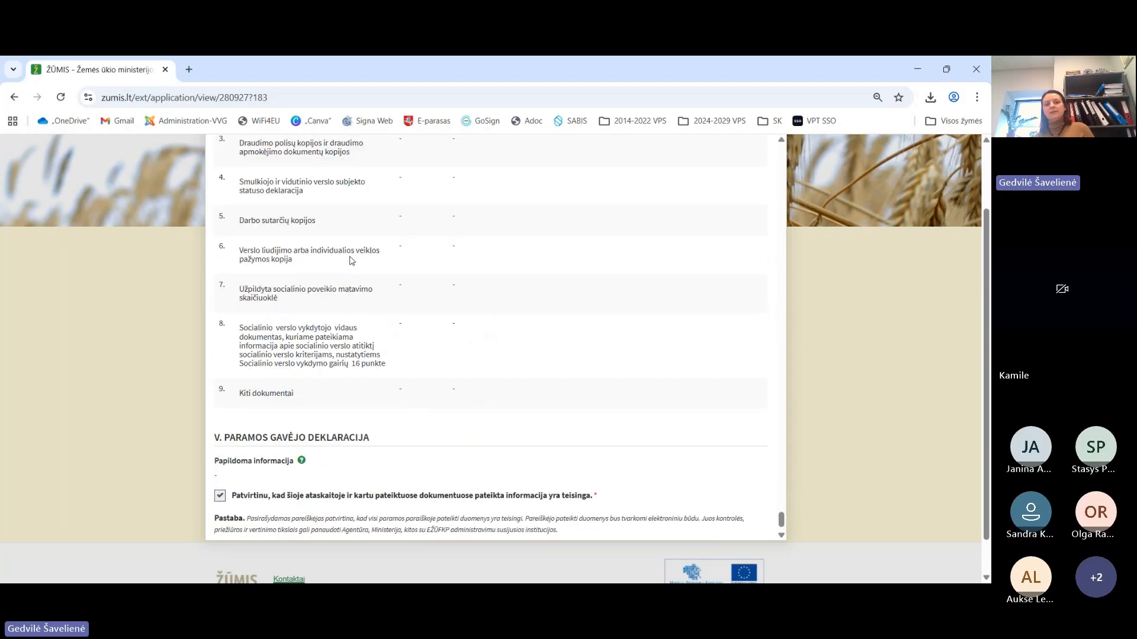
scroll(465, 459, up, 1)
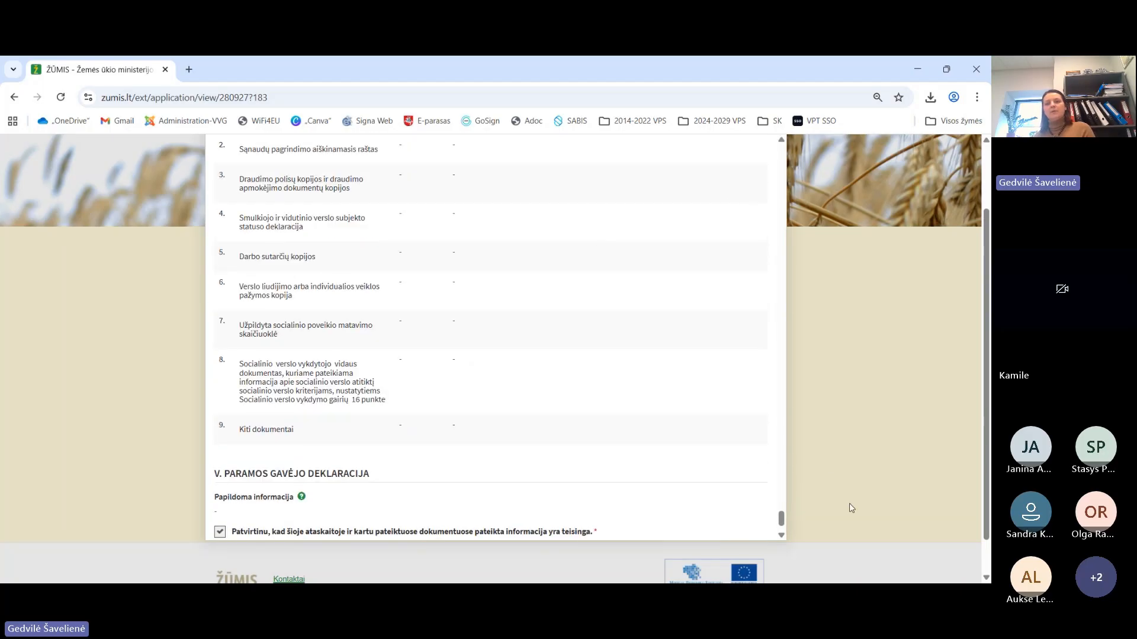
scroll(795, 332, up, 5)
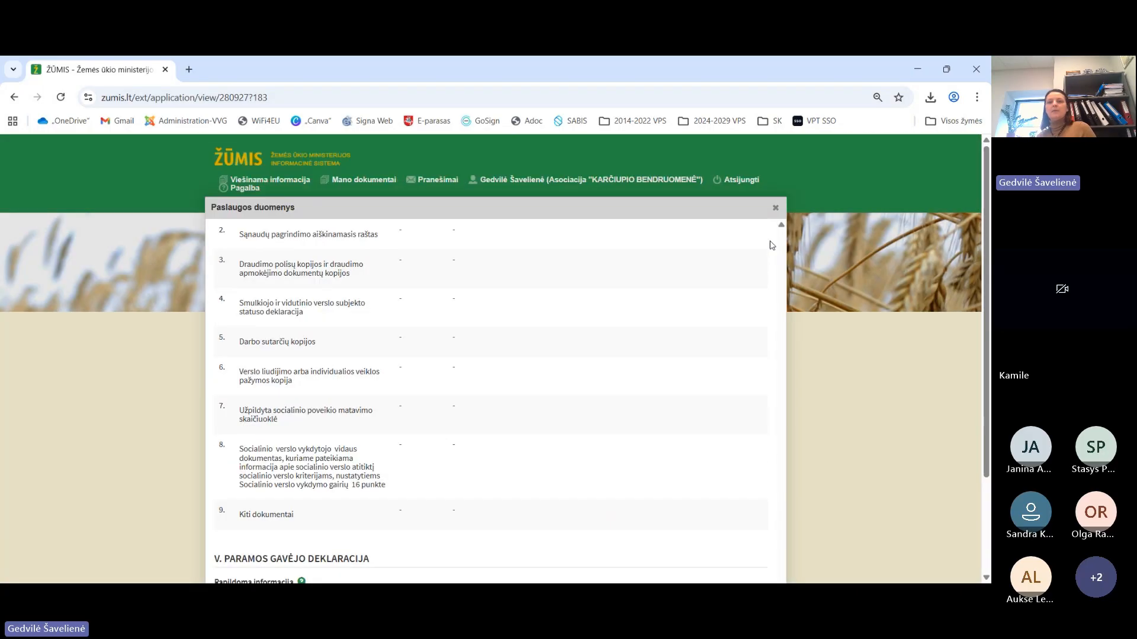
click(775, 212)
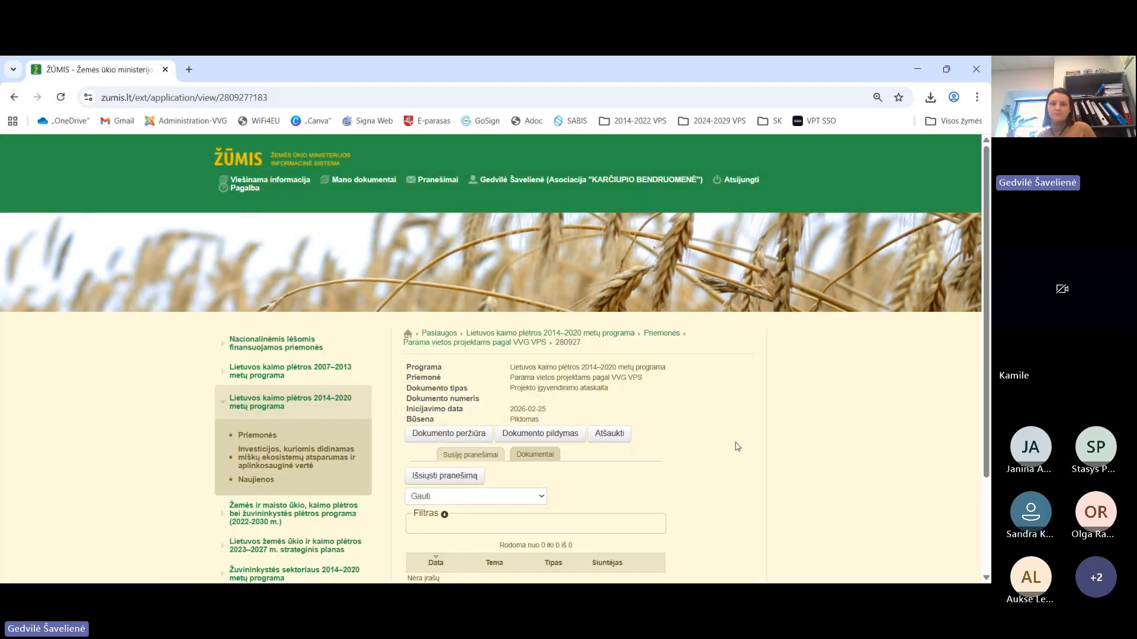
scroll(737, 446, down, 1)
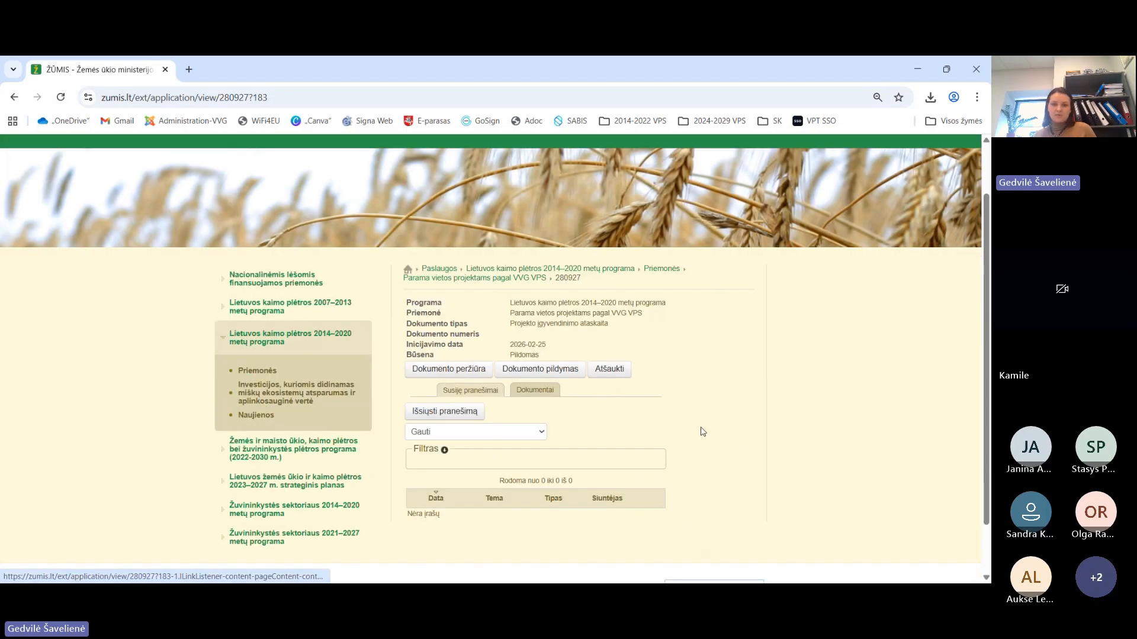
scroll(721, 433, up, 1)
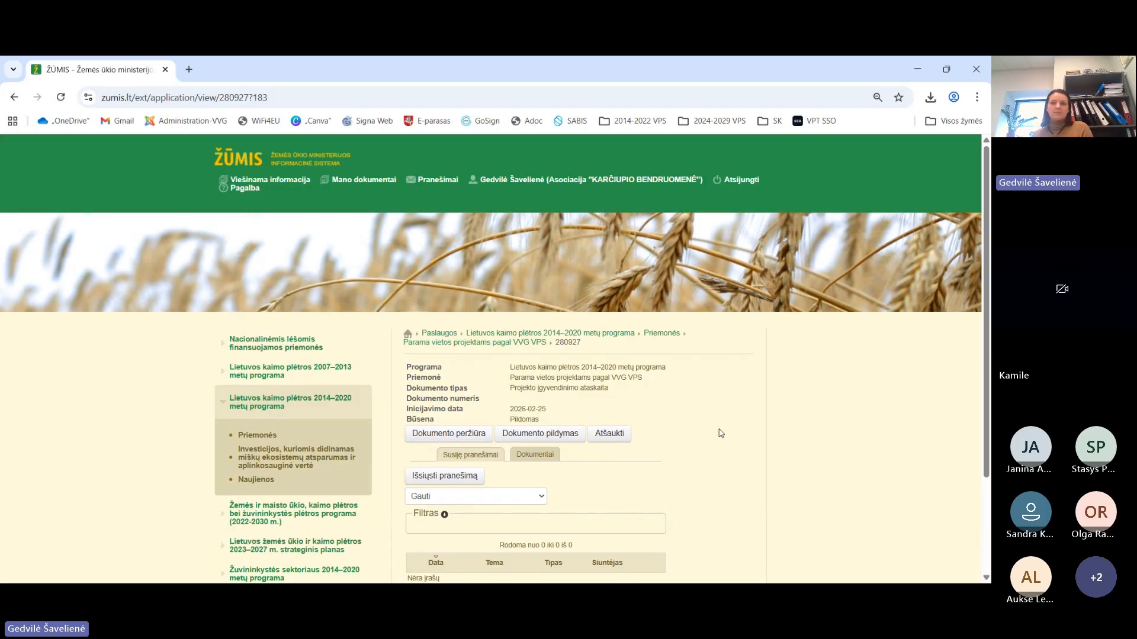